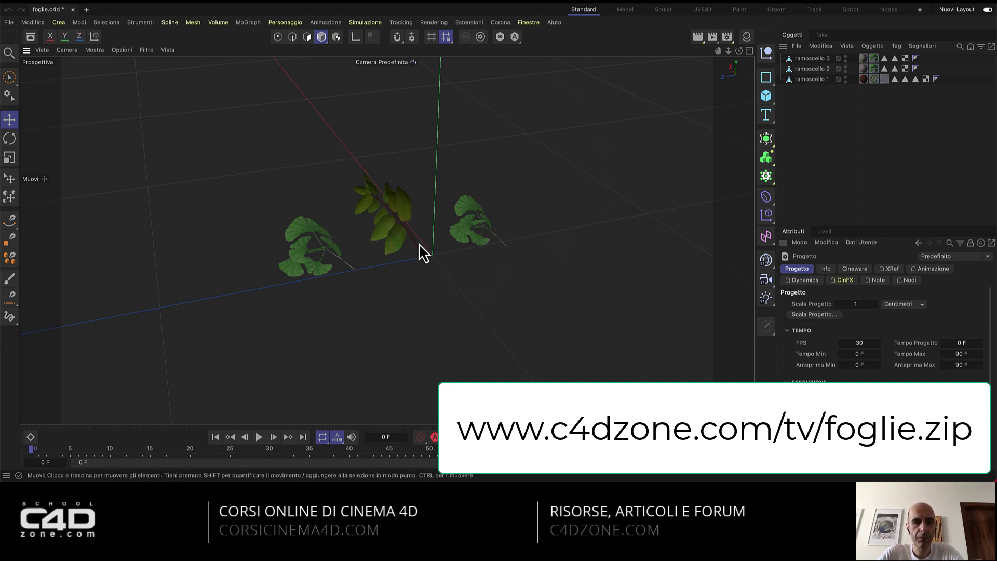
# Orbit around the leaf sprigs, selecting ramoscello 3, 1 and 2 to inspect them.
pyautogui.moveTo(401, 236)
pyautogui.keyDown('alt'); pyautogui.mouseDown()
pyautogui.moveTo(394, 259)
pyautogui.moveTo(390, 187)
pyautogui.moveTo(365, 228)
pyautogui.mouseUp(); pyautogui.keyUp('alt')
pyautogui.click(312, 222)
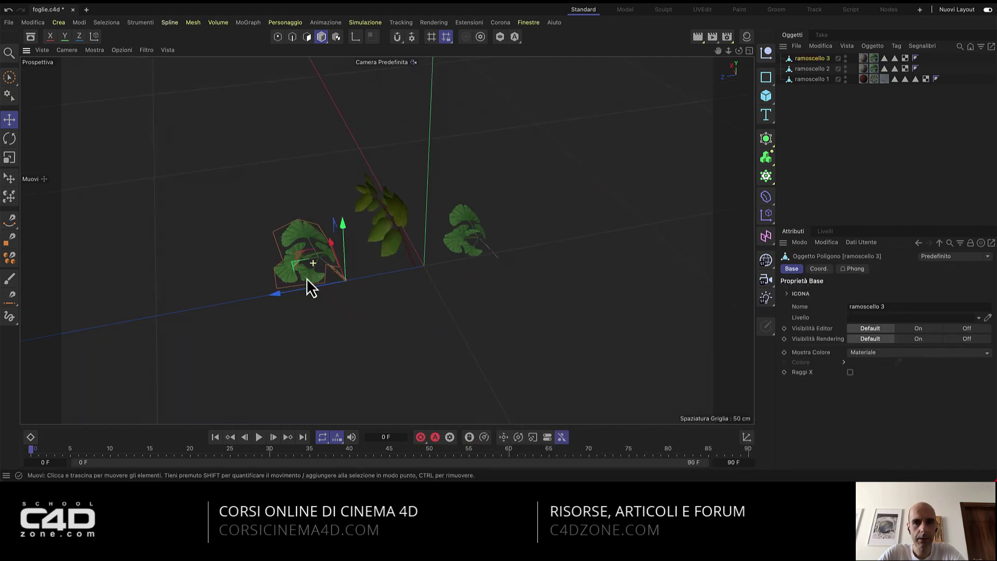
pyautogui.keyDown('alt'); pyautogui.moveTo(311, 285); pyautogui.dragTo(435, 285, button='right'); pyautogui.keyUp('alt')
pyautogui.moveTo(435, 285)
pyautogui.keyDown('alt'); pyautogui.mouseDown()
pyautogui.moveTo(301, 320)
pyautogui.moveTo(328, 268)
pyautogui.mouseUp(); pyautogui.keyUp('alt')
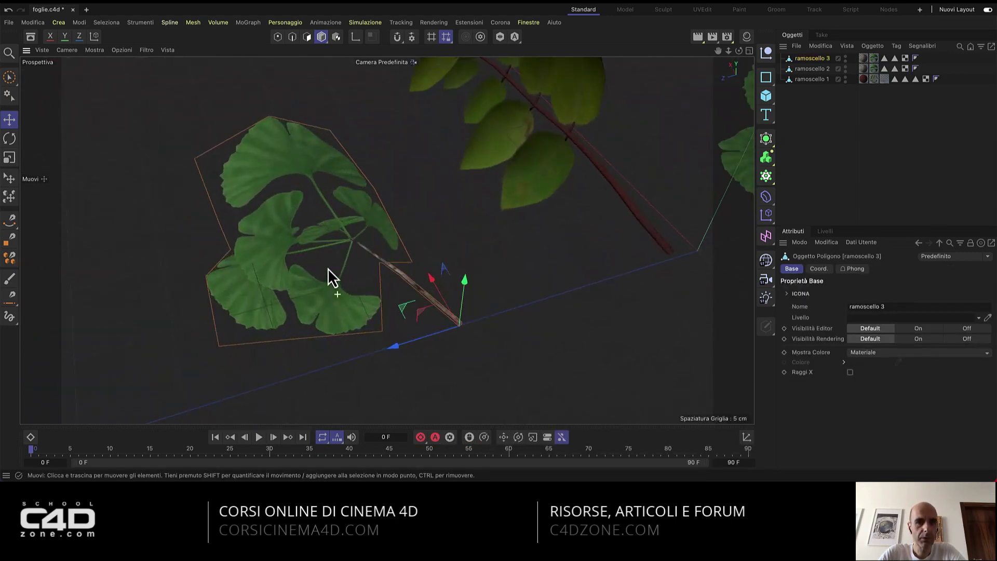
pyautogui.moveTo(504, 257)
pyautogui.keyDown('alt'); pyautogui.mouseDown()
pyautogui.moveTo(494, 268)
pyautogui.moveTo(541, 260)
pyautogui.moveTo(518, 278)
pyautogui.moveTo(366, 321)
pyautogui.mouseUp(); pyautogui.keyUp('alt')
pyautogui.click(549, 255)
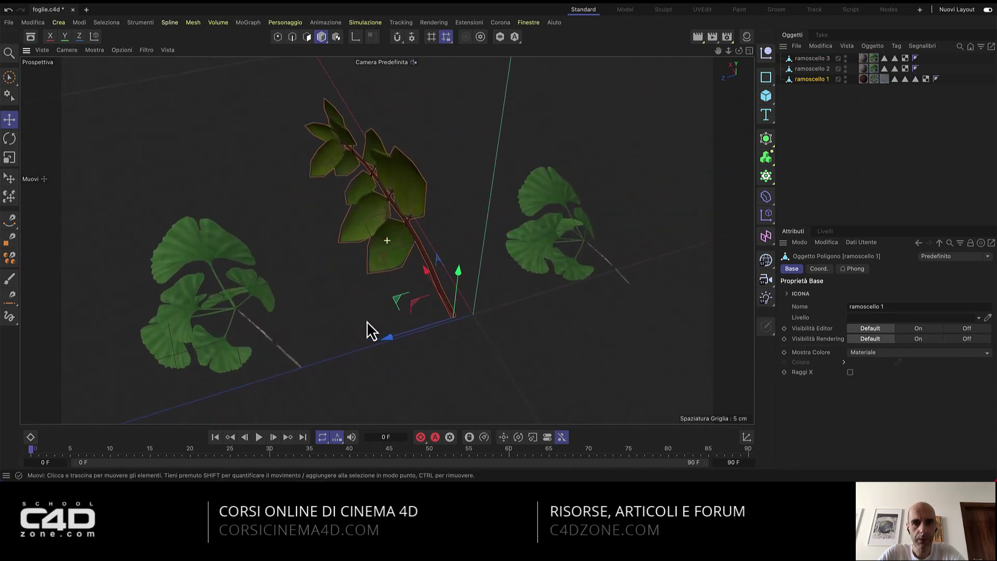
pyautogui.click(540, 270)
pyautogui.moveTo(533, 289)
pyautogui.keyDown('alt'); pyautogui.mouseDown()
pyautogui.moveTo(601, 296)
pyautogui.moveTo(612, 317)
pyautogui.moveTo(571, 268)
pyautogui.moveTo(583, 249)
pyautogui.moveTo(607, 245)
pyautogui.moveTo(639, 286)
pyautogui.moveTo(658, 344)
pyautogui.moveTo(576, 257)
pyautogui.moveTo(592, 227)
pyautogui.moveTo(634, 307)
pyautogui.moveTo(612, 272)
pyautogui.moveTo(616, 239)
pyautogui.moveTo(614, 277)
pyautogui.moveTo(553, 261)
pyautogui.moveTo(499, 290)
pyautogui.moveTo(552, 261)
pyautogui.moveTo(520, 275)
pyautogui.moveTo(513, 238)
pyautogui.moveTo(486, 277)
pyautogui.moveTo(506, 261)
pyautogui.mouseUp(); pyautogui.keyUp('alt')
# Select the left, middle and right sprigs (ramoscello 3, 1, 2) in turn.
pyautogui.click(363, 263)
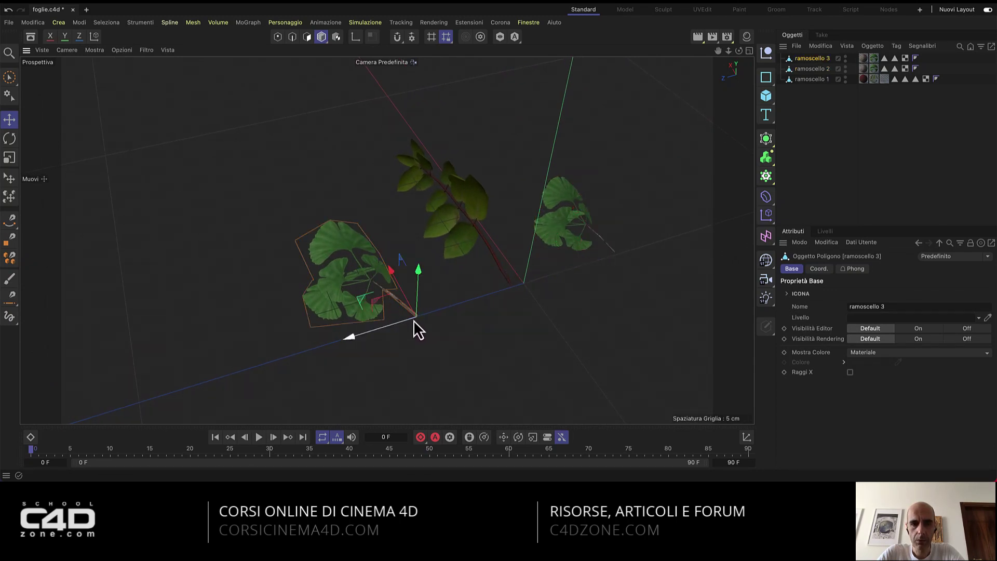
pyautogui.click(469, 246)
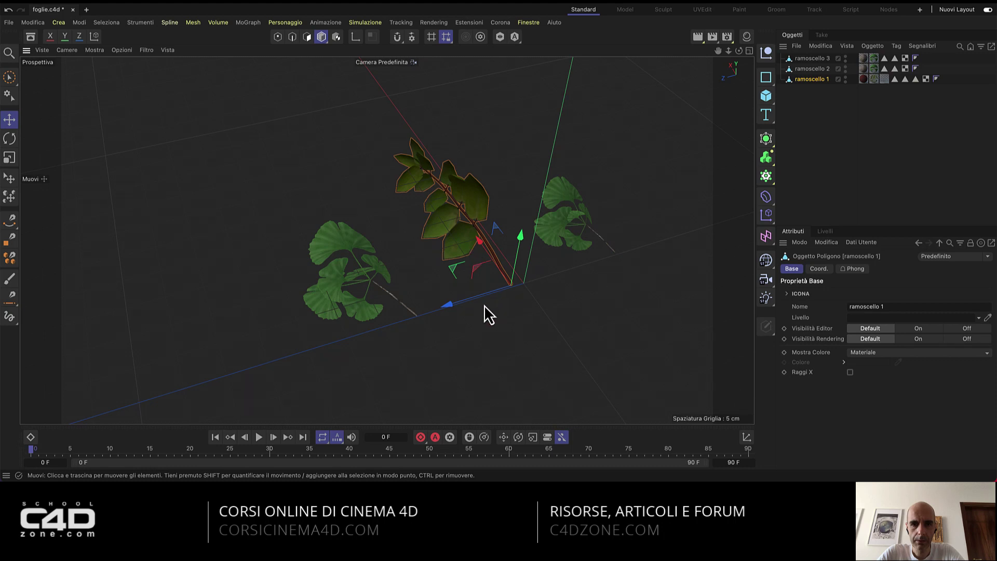
pyautogui.click(559, 232)
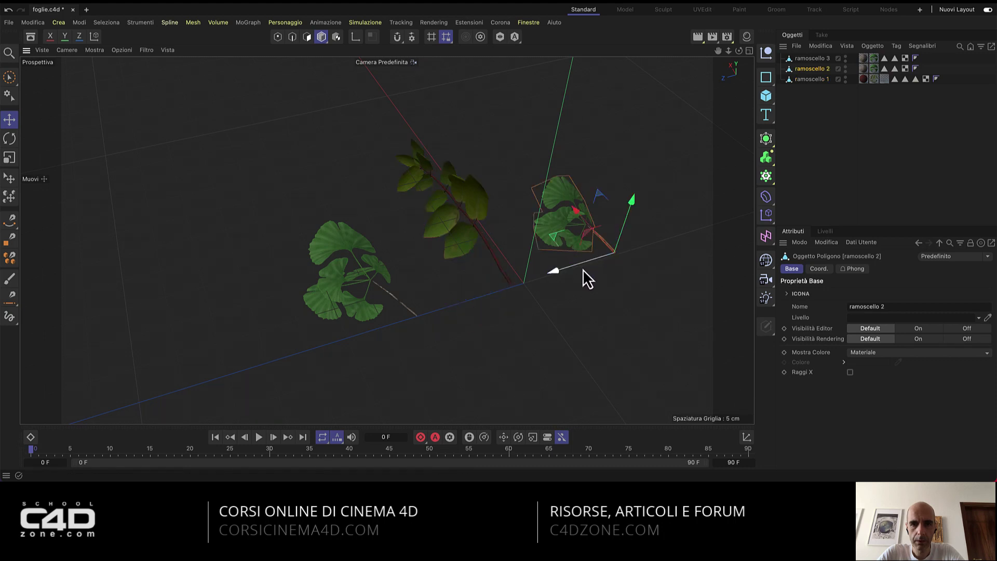
pyautogui.click(334, 284)
pyautogui.click(469, 245)
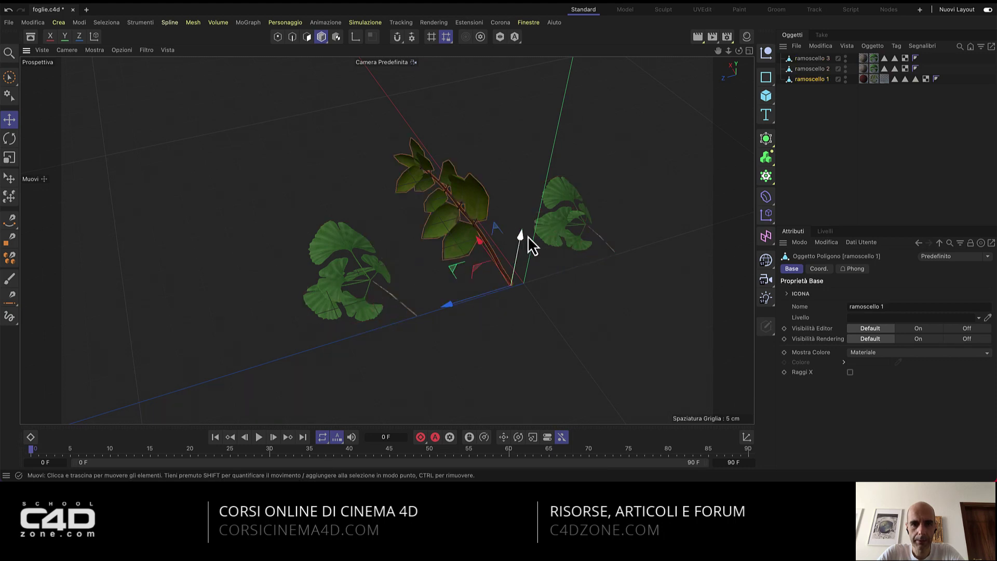
pyautogui.click(568, 240)
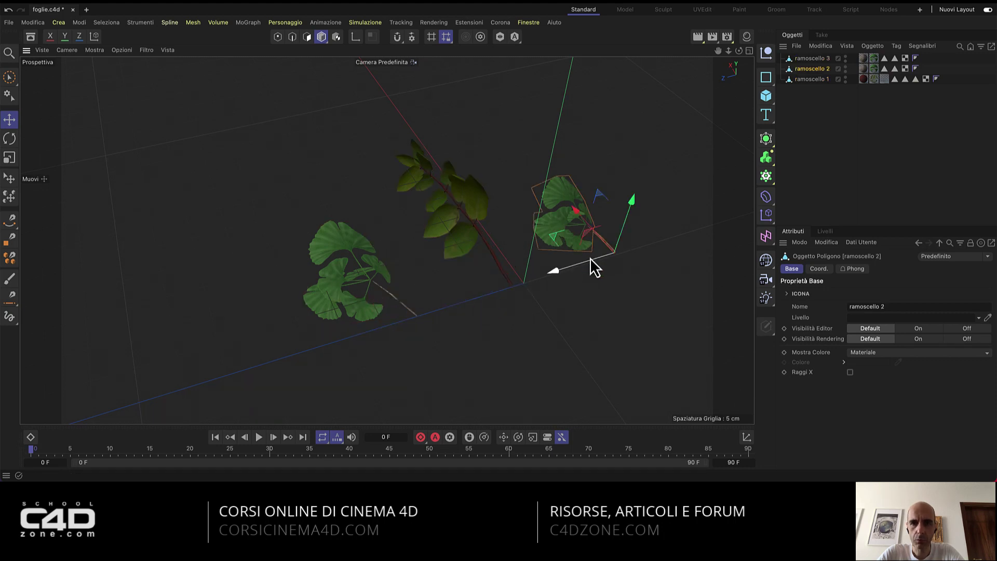
pyautogui.click(369, 296)
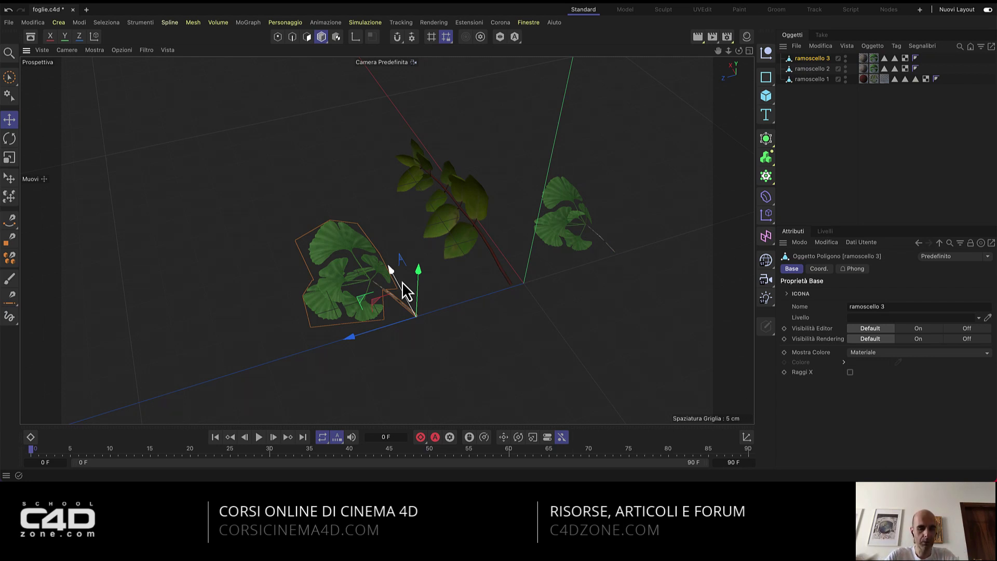
# Deselect the sprig and zoom out to frame the scene around the origin.
pyautogui.click(463, 294)
pyautogui.scroll(-3, 463, 294)
pyautogui.scroll(-4, 479, 289)
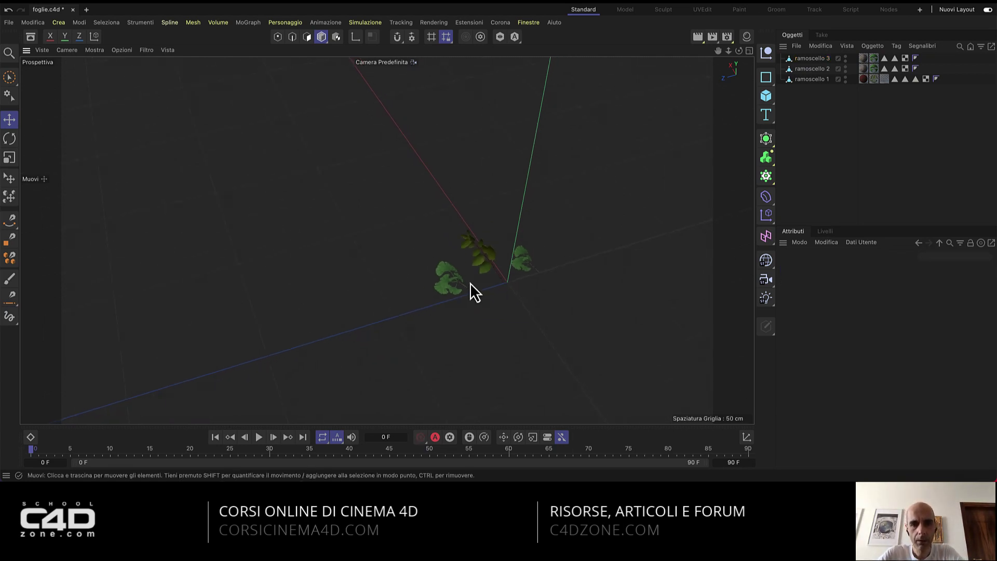
pyautogui.keyDown('alt'); pyautogui.moveTo(474, 291); pyautogui.dragTo(487, 314); pyautogui.keyUp('alt')
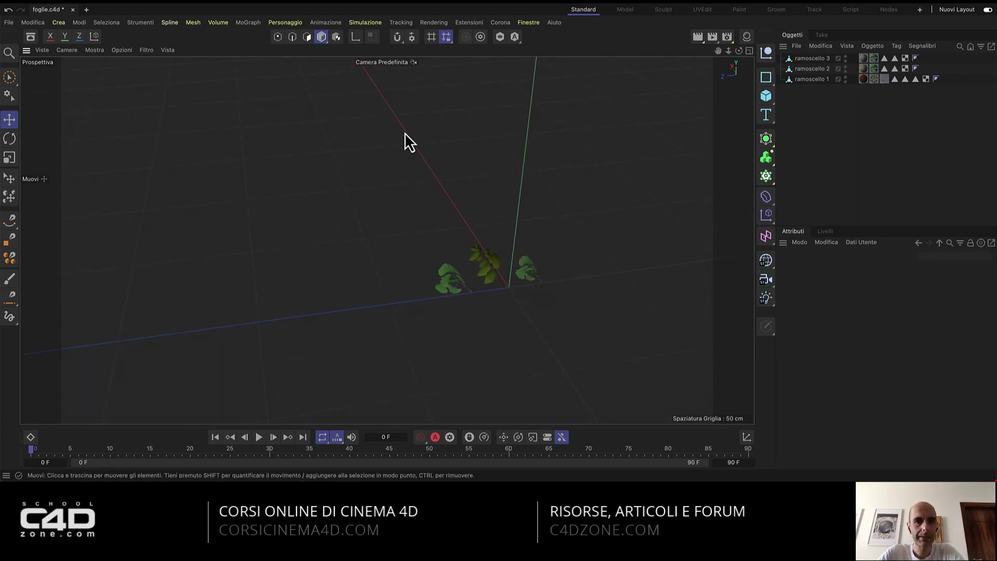
# Add a cube sized 300 cm in X and Y with a thin 5 cm depth.
pyautogui.click(766, 97)
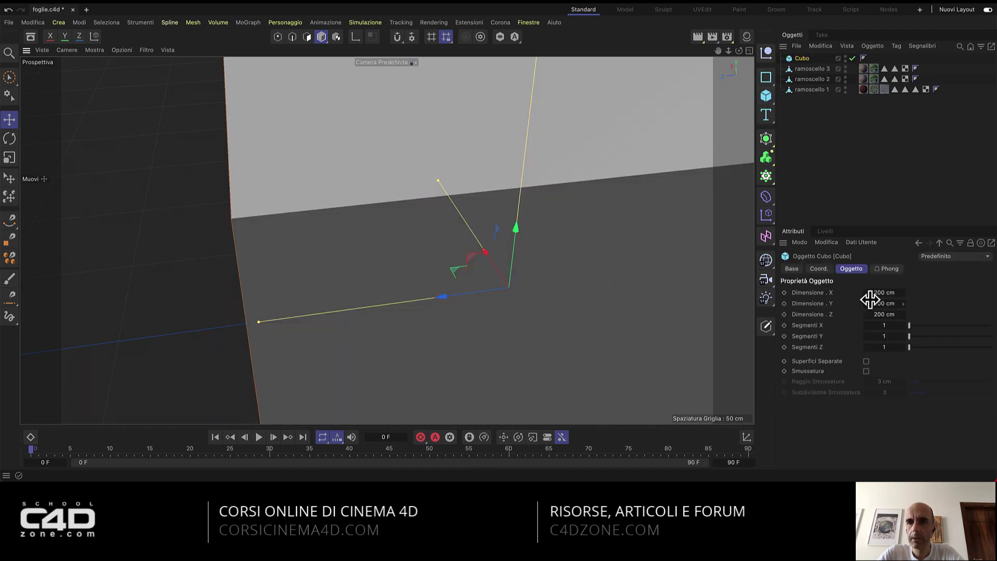
pyautogui.moveTo(683, 301)
pyautogui.keyDown('alt'); pyautogui.mouseDown(button='right')
pyautogui.moveTo(652, 317)
pyautogui.moveTo(667, 254)
pyautogui.mouseUp(button='right'); pyautogui.keyUp('alt')
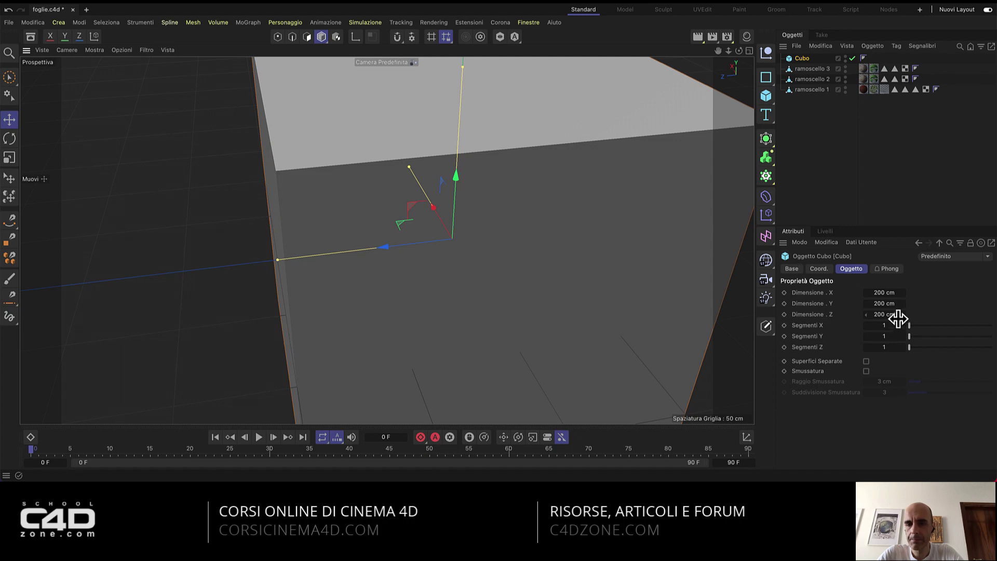
pyautogui.click(889, 292)
pyautogui.write('300')
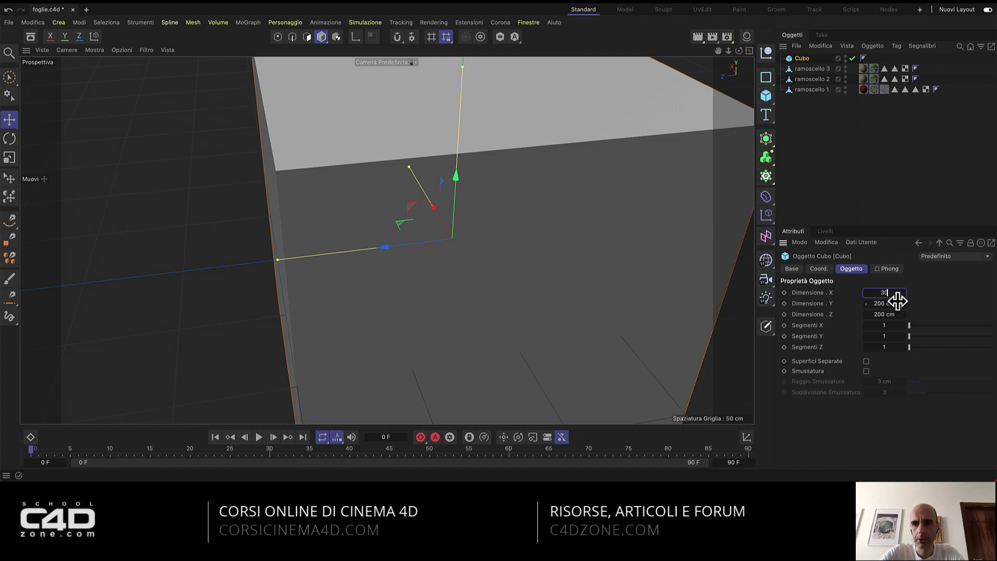
pyautogui.press('Return')
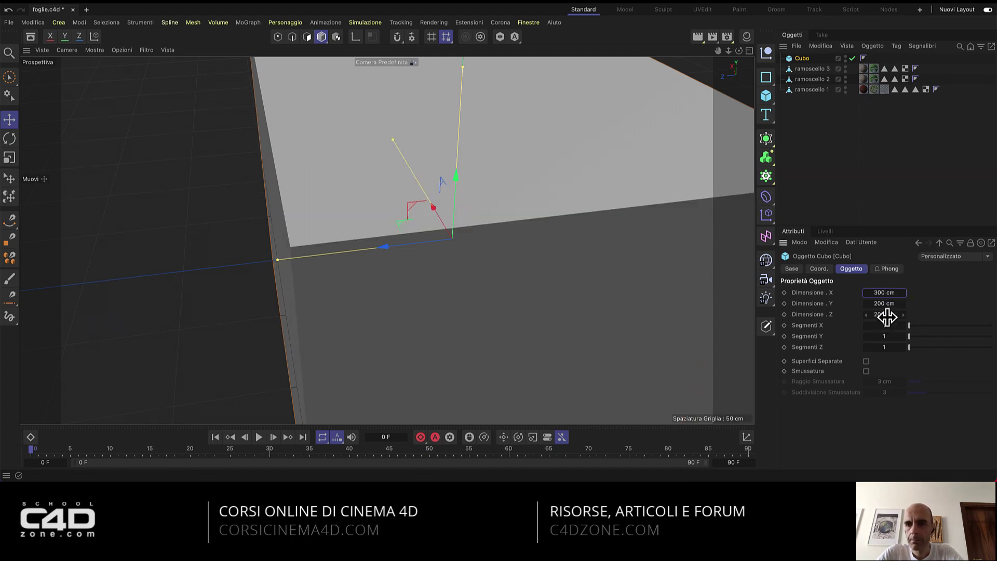
pyautogui.click(889, 305)
pyautogui.write('300')
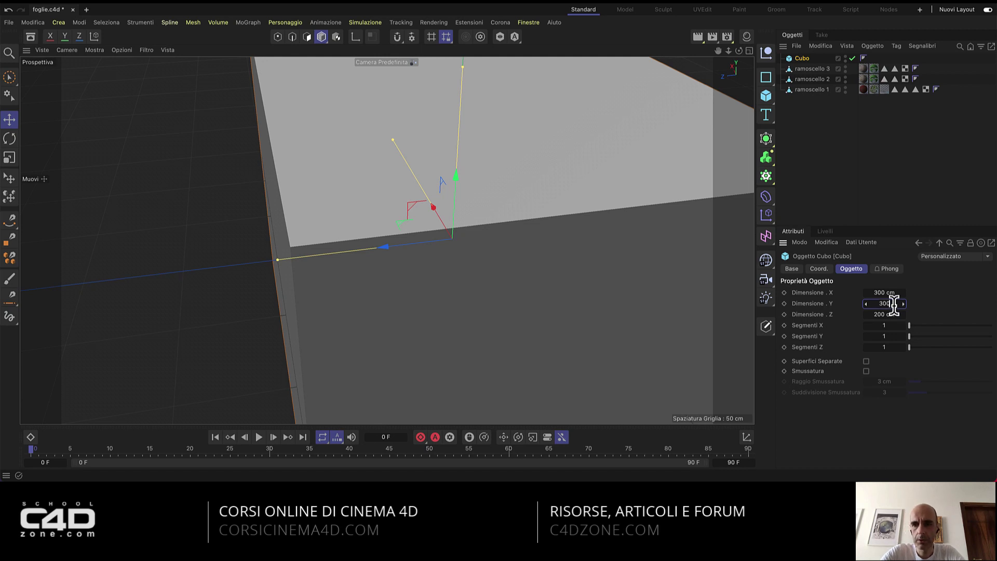
pyautogui.press('Return')
pyautogui.press('Tab')
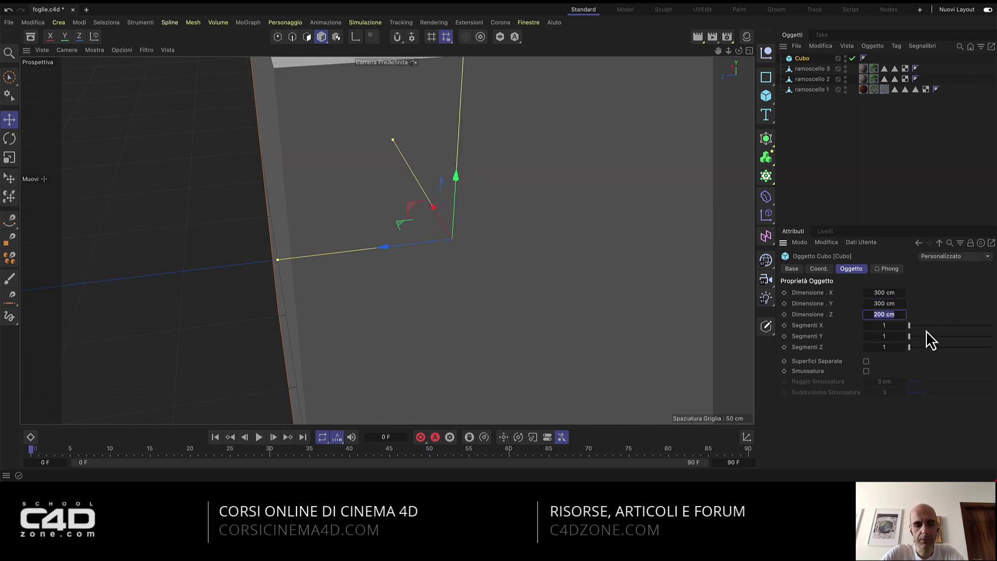
pyautogui.write('50')
pyautogui.press('Return')
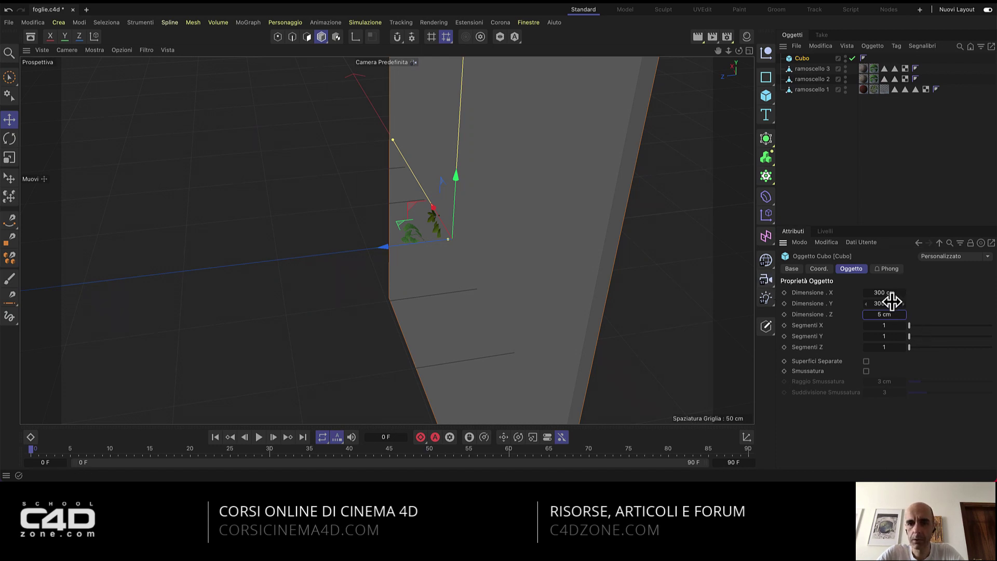
# Lift the wall so its base rests on the ground and widen it to 400 cm.
pyautogui.moveTo(628, 54)
pyautogui.keyDown('alt'); pyautogui.mouseDown()
pyautogui.moveTo(438, 272)
pyautogui.moveTo(524, 242)
pyautogui.moveTo(482, 256)
pyautogui.moveTo(508, 265)
pyautogui.moveTo(467, 278)
pyautogui.moveTo(446, 182)
pyautogui.moveTo(450, 104)
pyautogui.mouseUp(); pyautogui.keyUp('alt')
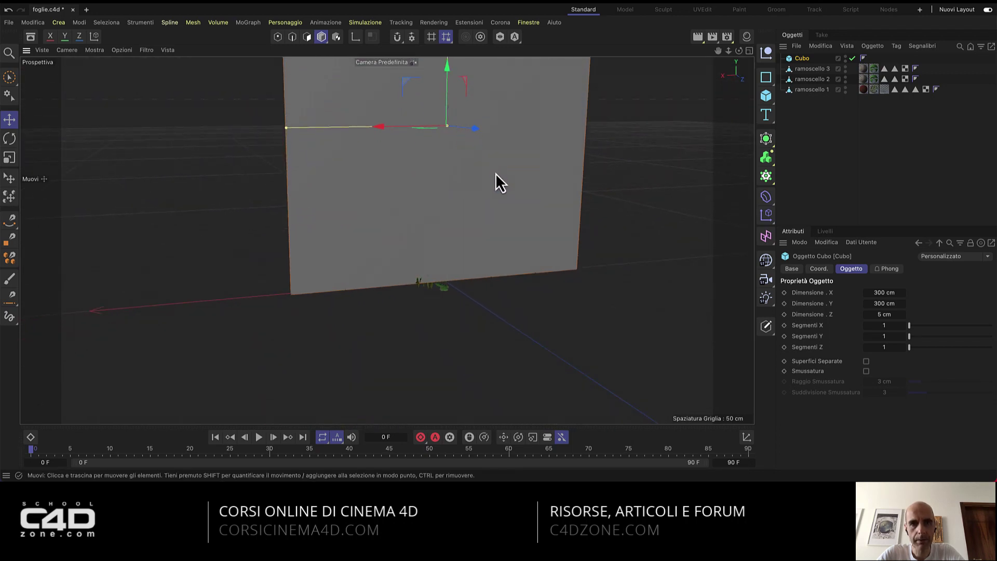
pyautogui.moveTo(495, 173)
pyautogui.keyDown('alt'); pyautogui.mouseDown()
pyautogui.moveTo(490, 270)
pyautogui.moveTo(481, 274)
pyautogui.mouseUp(); pyautogui.keyUp('alt')
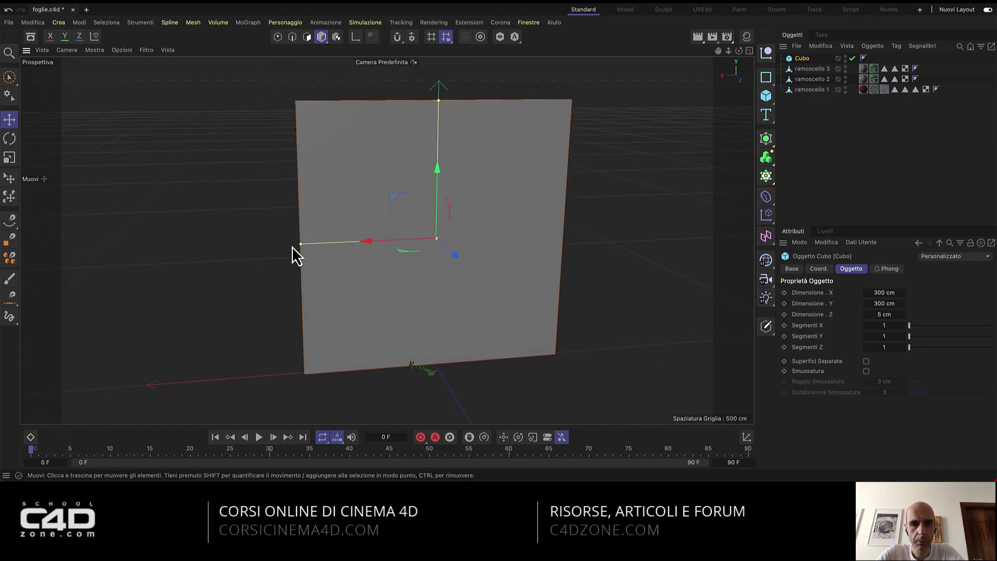
pyautogui.moveTo(301, 244); pyautogui.dragTo(258, 245)
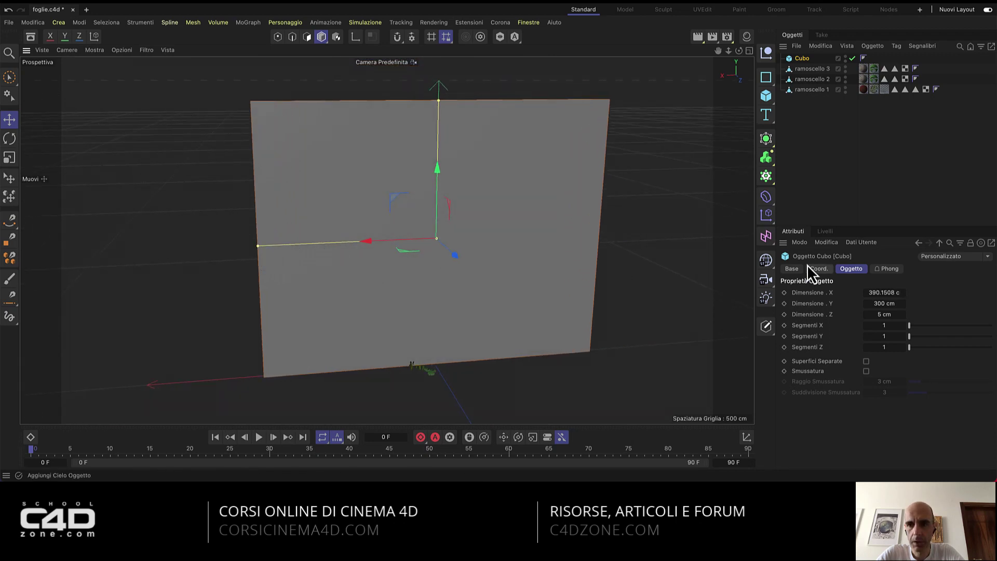
pyautogui.doubleClick(888, 291)
pyautogui.write('400')
pyautogui.press('Return')
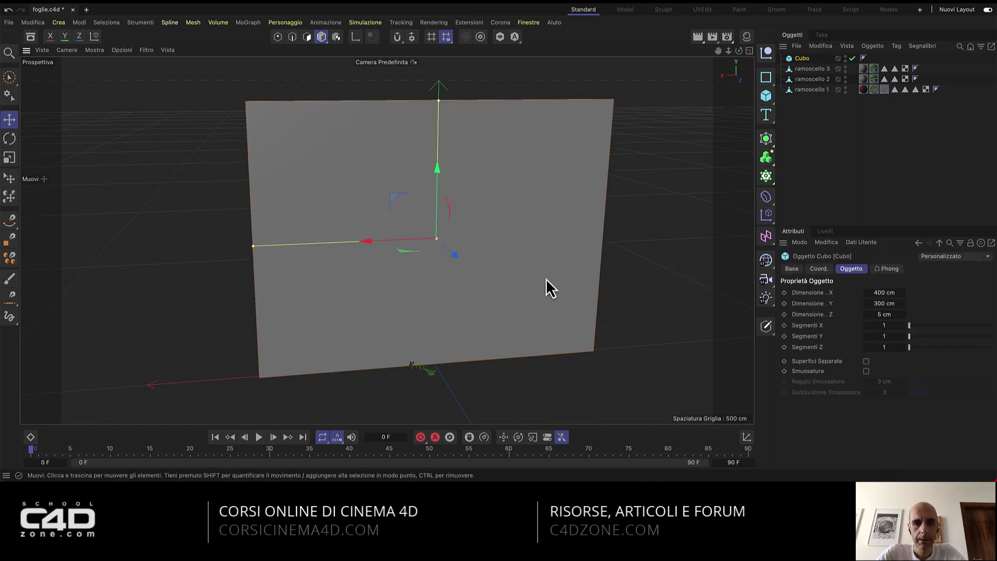
# Deselect the wall and orbit to a frontal view of it.
pyautogui.keyDown('alt'); pyautogui.moveTo(429, 265); pyautogui.dragTo(431, 243); pyautogui.keyUp('alt')
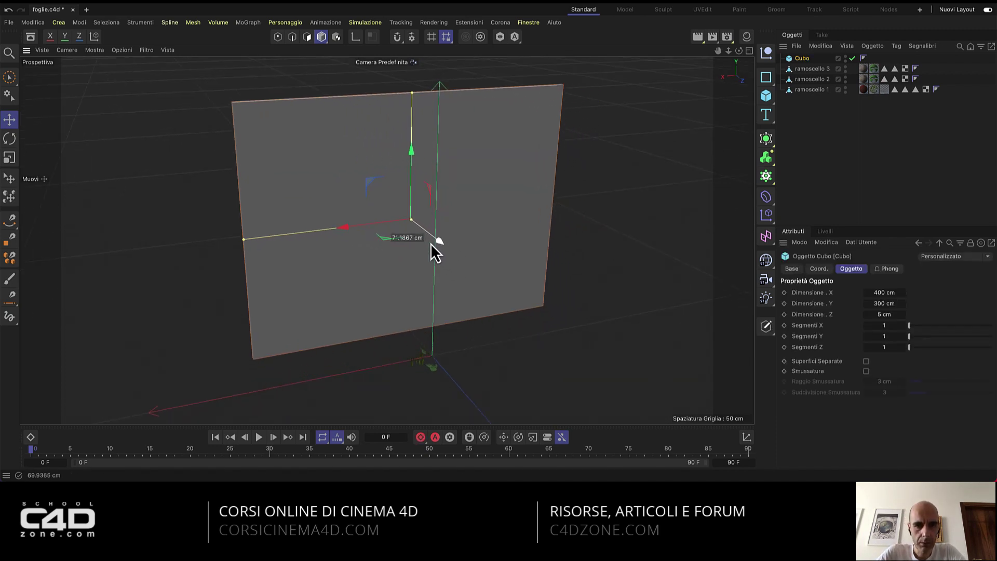
pyautogui.click(579, 289)
pyautogui.moveTo(478, 267)
pyautogui.keyDown('alt'); pyautogui.mouseDown()
pyautogui.moveTo(520, 279)
pyautogui.moveTo(466, 265)
pyautogui.moveTo(474, 279)
pyautogui.mouseUp(); pyautogui.keyUp('alt')
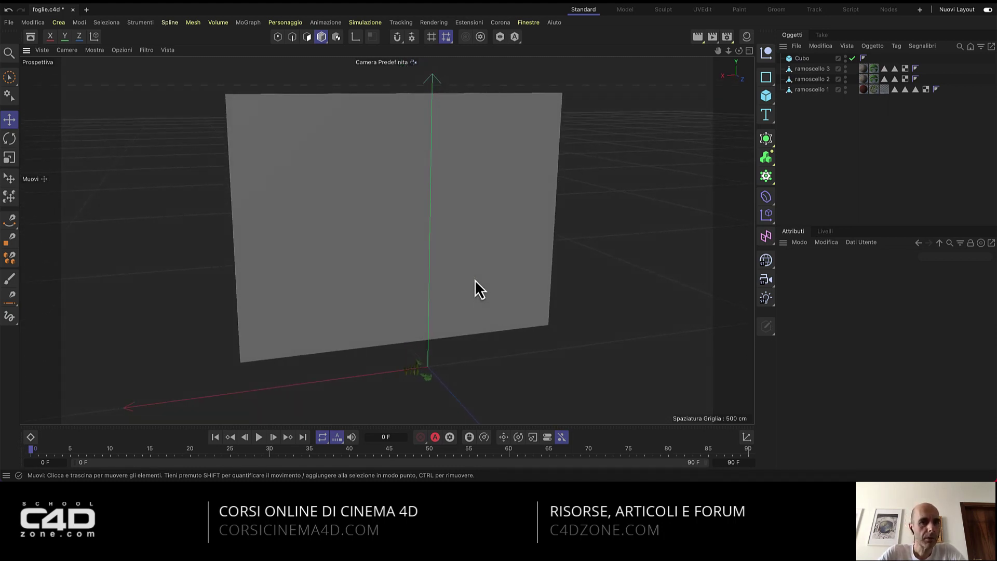
pyautogui.keyDown('alt'); pyautogui.moveTo(472, 278); pyautogui.dragTo(484, 281); pyautogui.keyUp('alt')
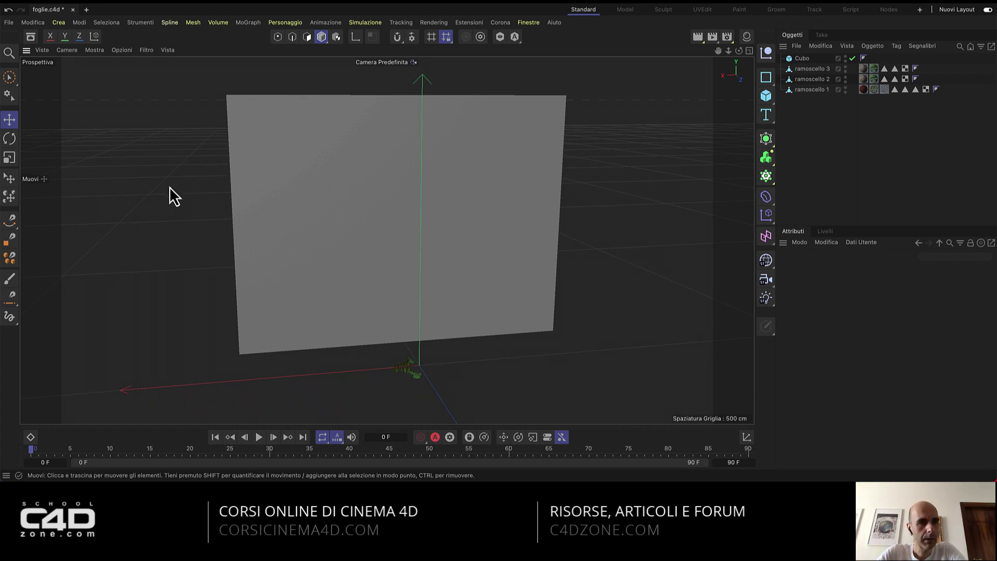
# Sketch wavy freehand strokes around the wall's base and across its face with the Sketch tool.
pyautogui.click(11, 226)
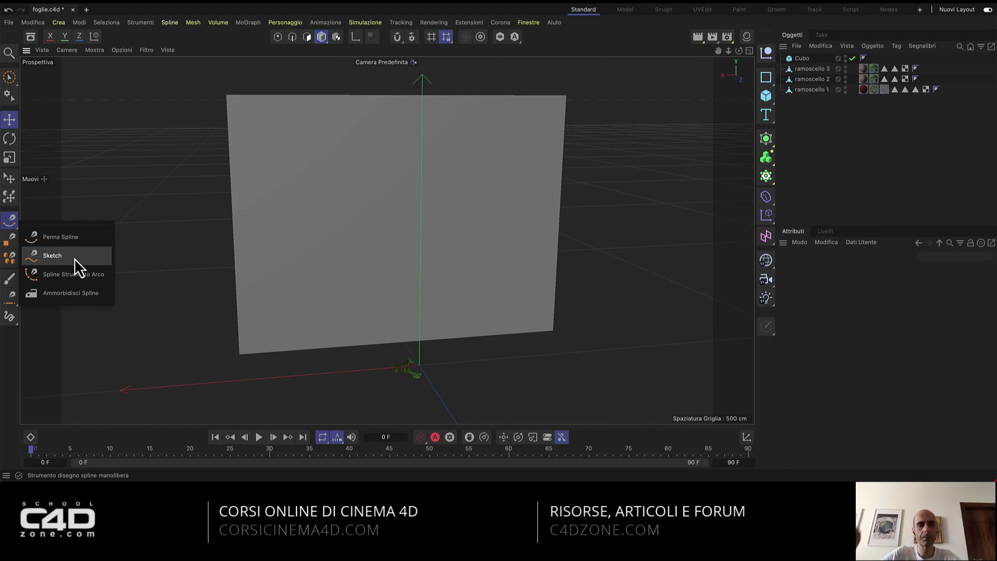
pyautogui.click(74, 257)
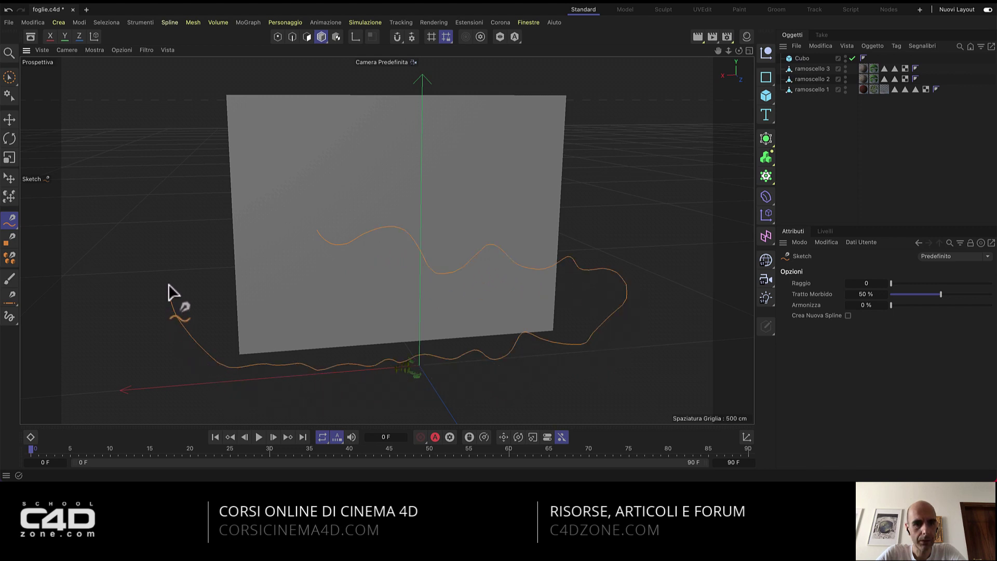
pyautogui.moveTo(168, 283); pyautogui.dragTo(173, 262)
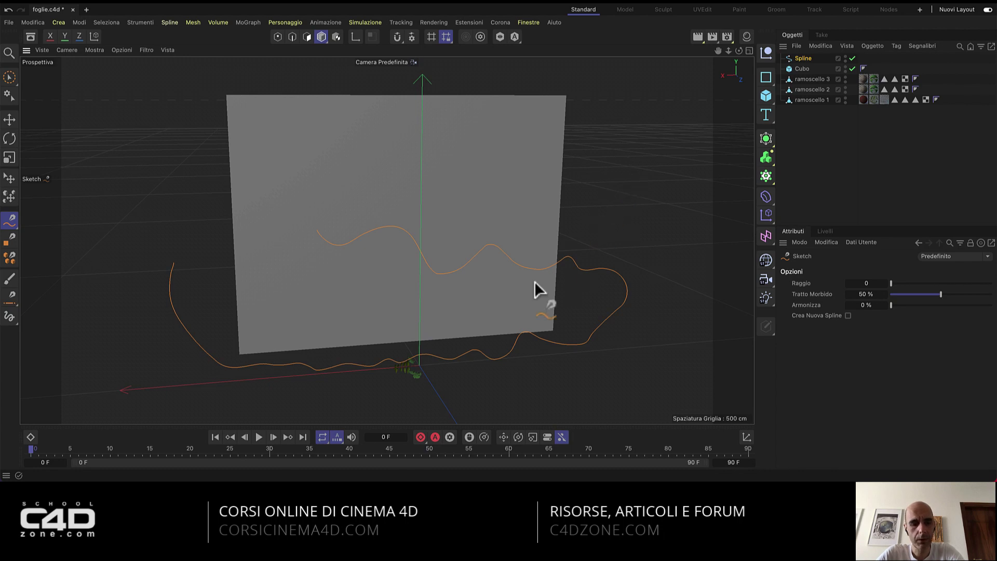
pyautogui.moveTo(534, 281)
pyautogui.keyDown('alt'); pyautogui.mouseDown()
pyautogui.moveTo(509, 235)
pyautogui.moveTo(541, 178)
pyautogui.moveTo(553, 182)
pyautogui.moveTo(506, 228)
pyautogui.moveTo(513, 239)
pyautogui.mouseUp(); pyautogui.keyUp('alt')
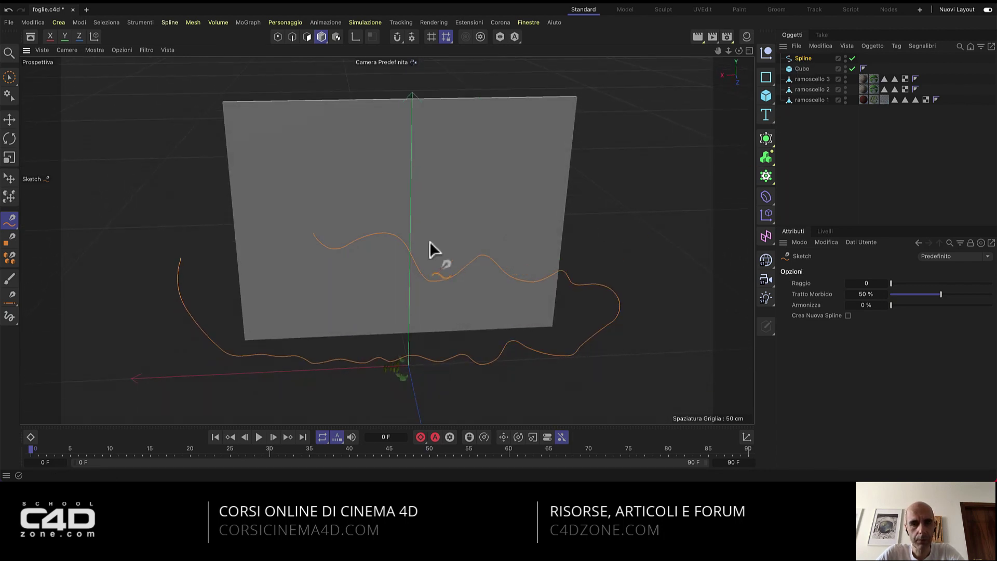
pyautogui.moveTo(500, 193); pyautogui.dragTo(503, 172)
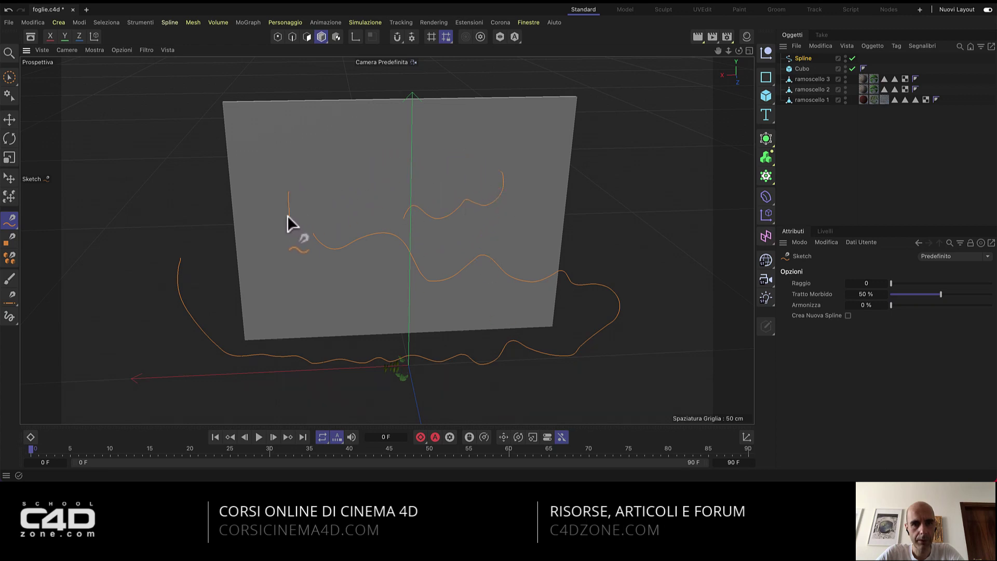
pyautogui.moveTo(289, 219); pyautogui.dragTo(327, 266)
pyautogui.moveTo(426, 327)
pyautogui.keyDown('alt'); pyautogui.mouseDown()
pyautogui.moveTo(487, 251)
pyautogui.moveTo(622, 270)
pyautogui.moveTo(571, 296)
pyautogui.moveTo(484, 288)
pyautogui.moveTo(429, 215)
pyautogui.moveTo(347, 226)
pyautogui.moveTo(273, 262)
pyautogui.moveTo(478, 263)
pyautogui.moveTo(385, 254)
pyautogui.mouseUp(); pyautogui.keyUp('alt')
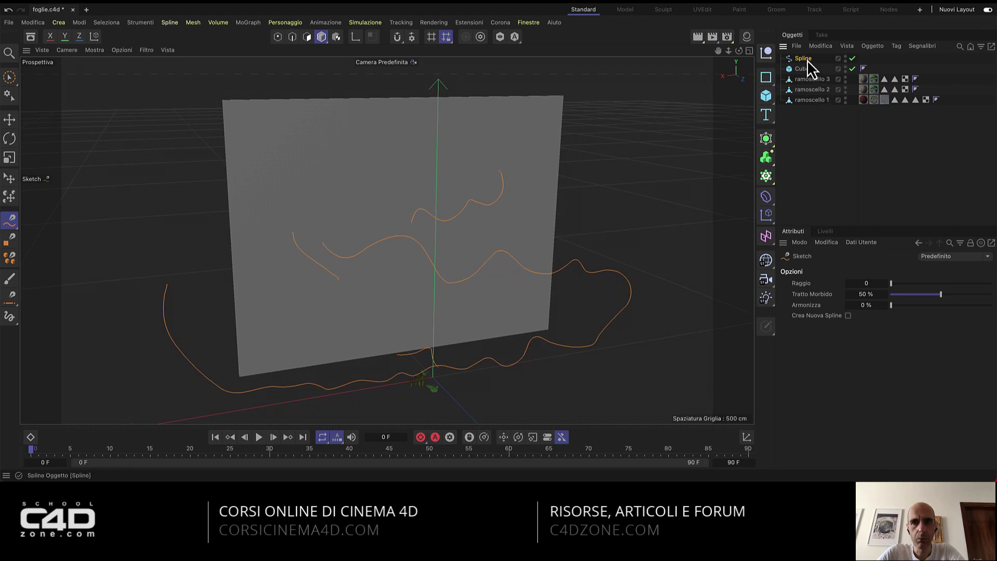
# Delete the sketched spline and enable snapping to Poligono instead of Punti.
pyautogui.click(823, 58)
pyautogui.press('Delete')
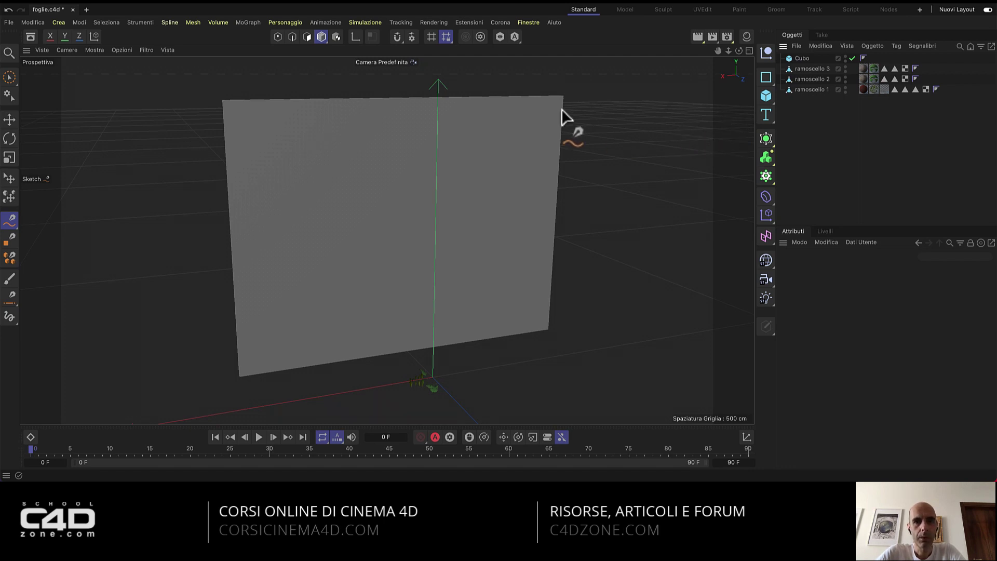
pyautogui.click(398, 38)
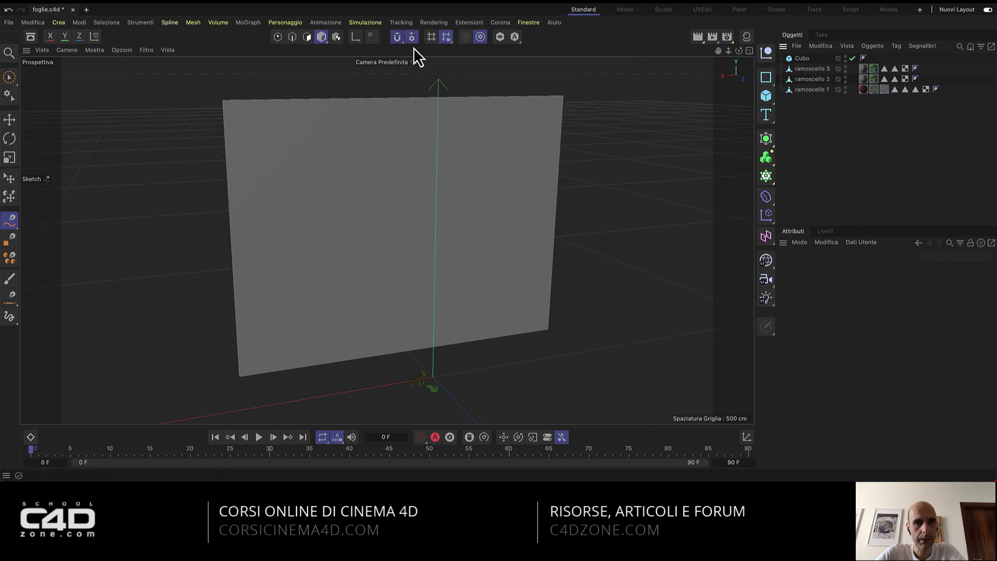
pyautogui.click(415, 42)
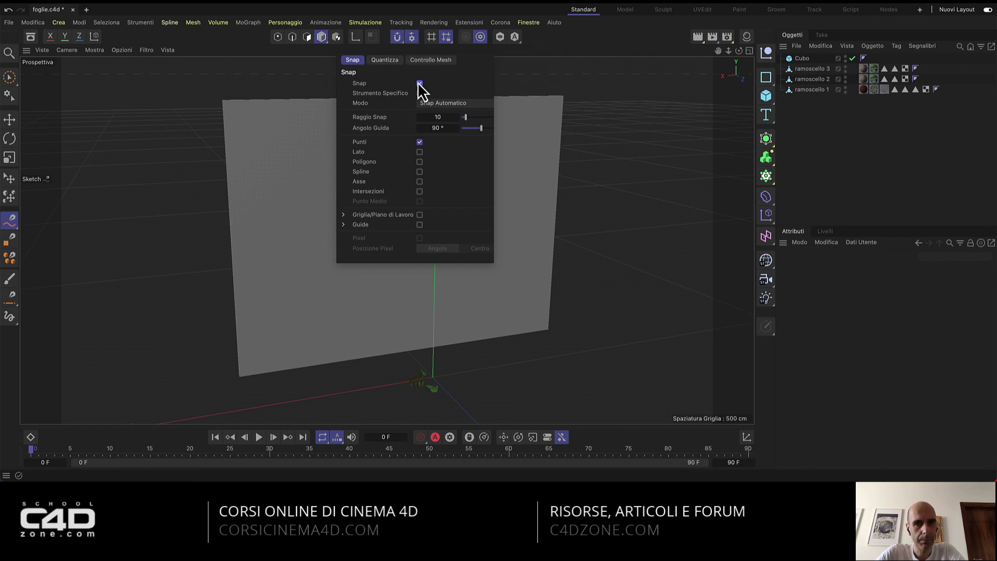
pyautogui.click(418, 143)
pyautogui.click(420, 162)
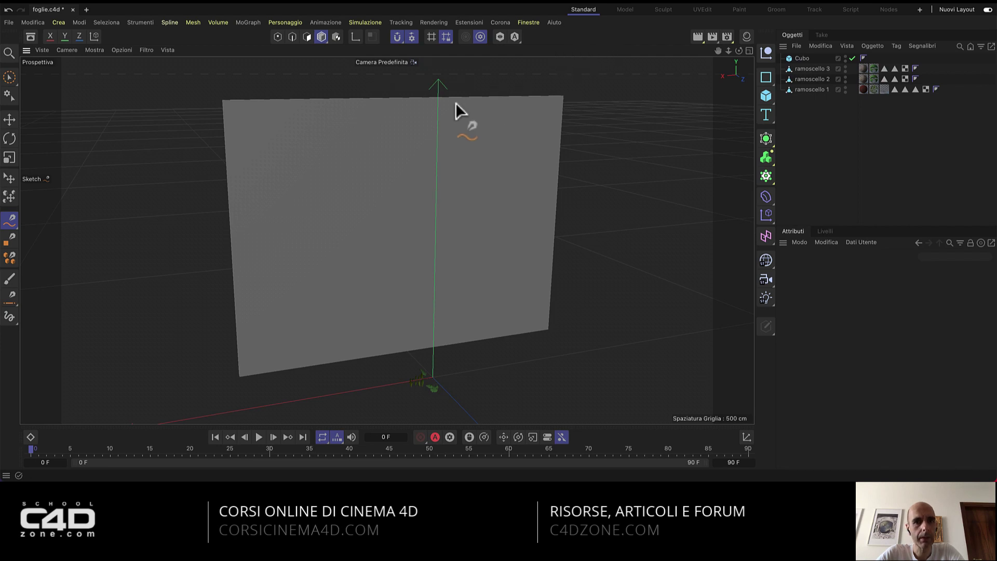
# Sketch three winding curves across the wall, then zoom in and switch to Points mode.
pyautogui.moveTo(270, 346)
pyautogui.mouseDown()
pyautogui.moveTo(322, 322)
pyautogui.moveTo(357, 278)
pyautogui.moveTo(313, 219)
pyautogui.moveTo(481, 256)
pyautogui.moveTo(591, 320)
pyautogui.mouseUp()
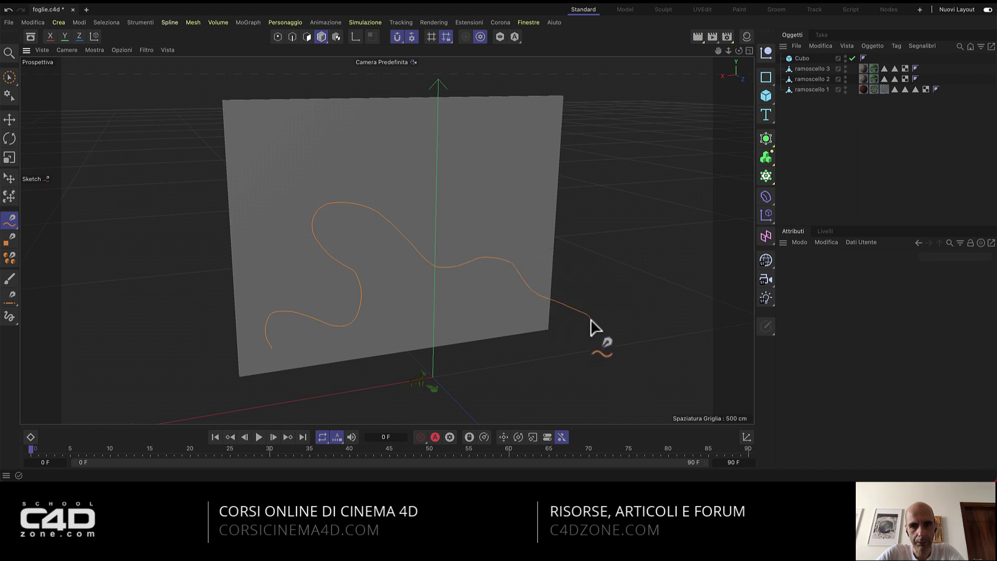
pyautogui.moveTo(499, 330); pyautogui.dragTo(462, 204)
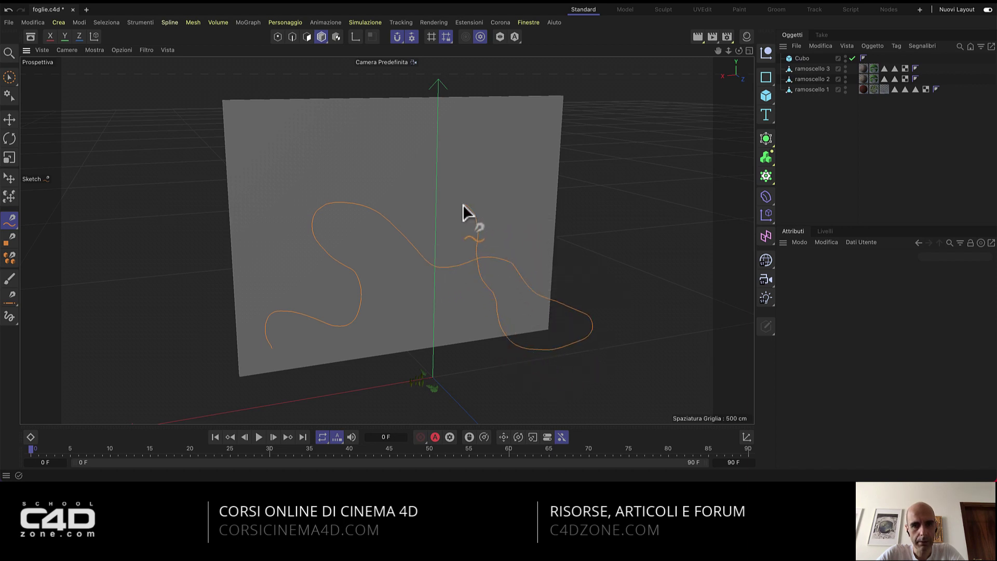
pyautogui.moveTo(484, 267)
pyautogui.keyDown('alt'); pyautogui.mouseDown()
pyautogui.moveTo(552, 238)
pyautogui.moveTo(668, 232)
pyautogui.moveTo(628, 264)
pyautogui.moveTo(506, 259)
pyautogui.moveTo(443, 204)
pyautogui.moveTo(369, 296)
pyautogui.moveTo(483, 254)
pyautogui.moveTo(536, 249)
pyautogui.moveTo(409, 260)
pyautogui.moveTo(441, 167)
pyautogui.moveTo(536, 169)
pyautogui.moveTo(574, 192)
pyautogui.moveTo(486, 186)
pyautogui.moveTo(371, 208)
pyautogui.moveTo(463, 210)
pyautogui.moveTo(501, 163)
pyautogui.moveTo(441, 195)
pyautogui.moveTo(321, 163)
pyautogui.moveTo(359, 257)
pyautogui.moveTo(404, 306)
pyautogui.mouseUp(); pyautogui.keyUp('alt')
pyautogui.moveTo(414, 210)
pyautogui.keyDown('alt'); pyautogui.mouseDown()
pyautogui.moveTo(574, 207)
pyautogui.moveTo(525, 179)
pyautogui.moveTo(414, 200)
pyautogui.moveTo(429, 196)
pyautogui.mouseUp(); pyautogui.keyUp('alt')
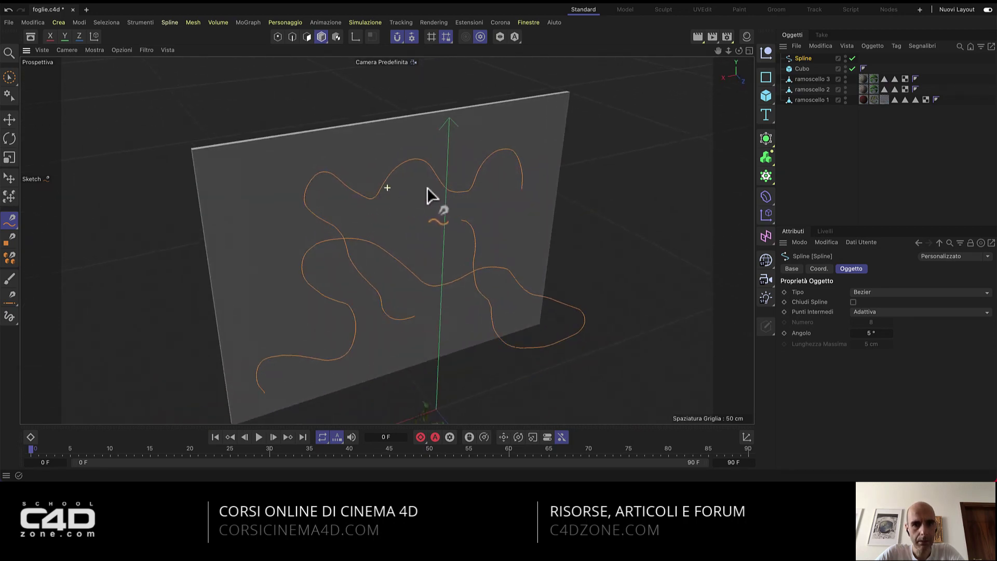
pyautogui.scroll(5, 474, 195)
pyautogui.scroll(2, 400, 214)
pyautogui.scroll(2, 400, 214)
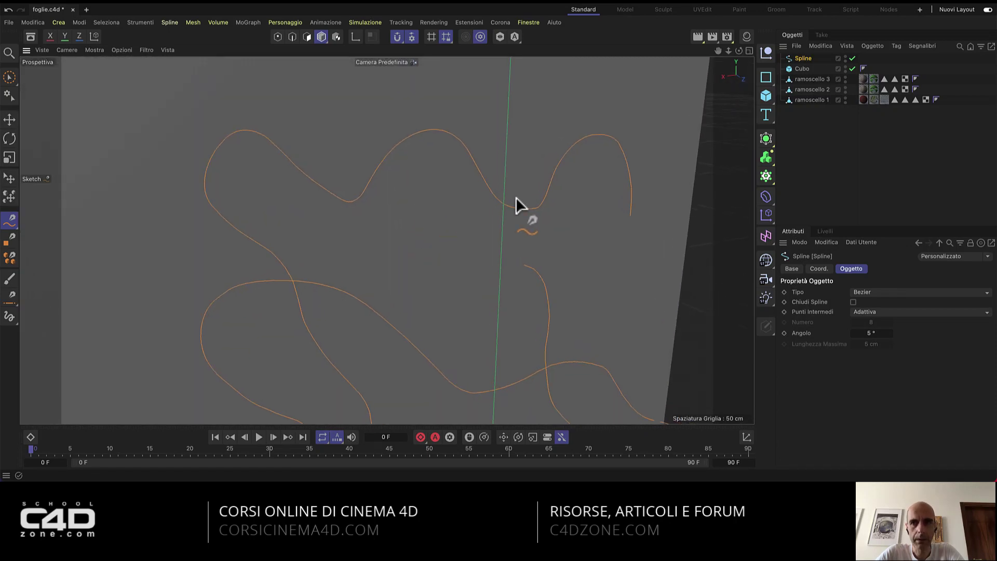
pyautogui.click(277, 37)
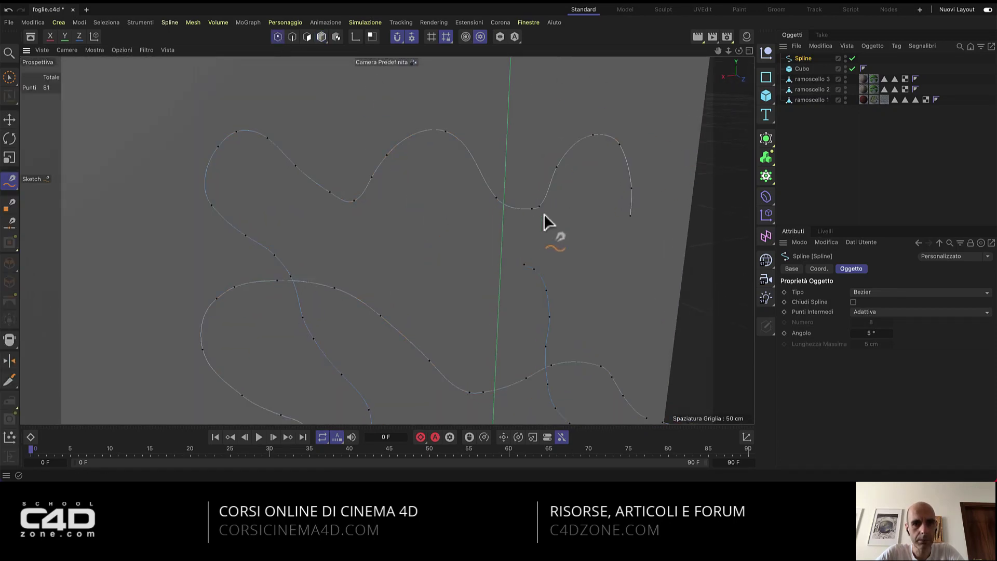
# Orbit around the wall and delete the sketched Spline curves.
pyautogui.moveTo(544, 214)
pyautogui.keyDown('alt'); pyautogui.mouseDown()
pyautogui.moveTo(515, 229)
pyautogui.moveTo(564, 233)
pyautogui.moveTo(518, 196)
pyautogui.moveTo(486, 218)
pyautogui.mouseUp(); pyautogui.keyUp('alt')
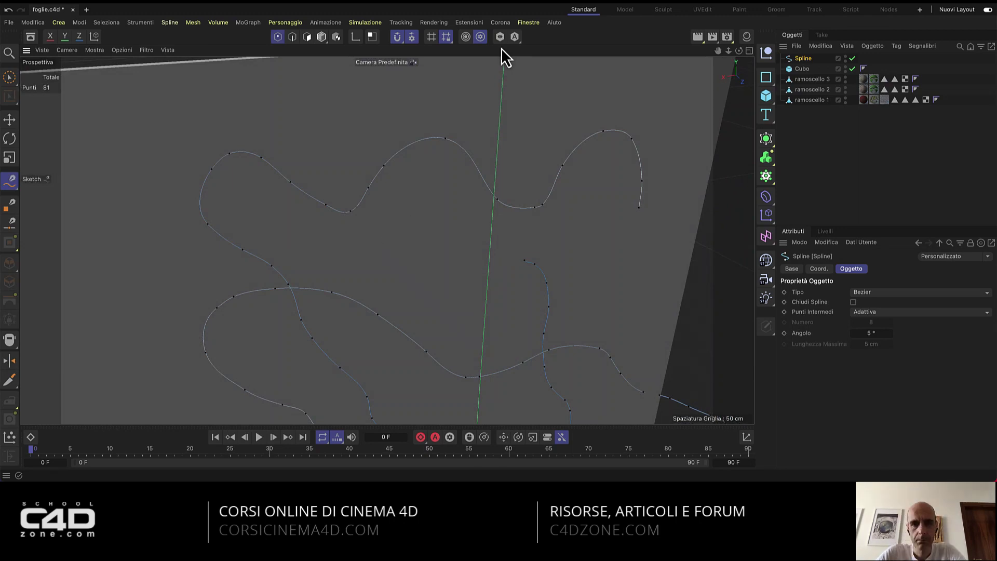
pyautogui.moveTo(515, 207)
pyautogui.keyDown('alt'); pyautogui.mouseDown()
pyautogui.moveTo(484, 214)
pyautogui.moveTo(530, 225)
pyautogui.moveTo(439, 219)
pyautogui.mouseUp(); pyautogui.keyUp('alt')
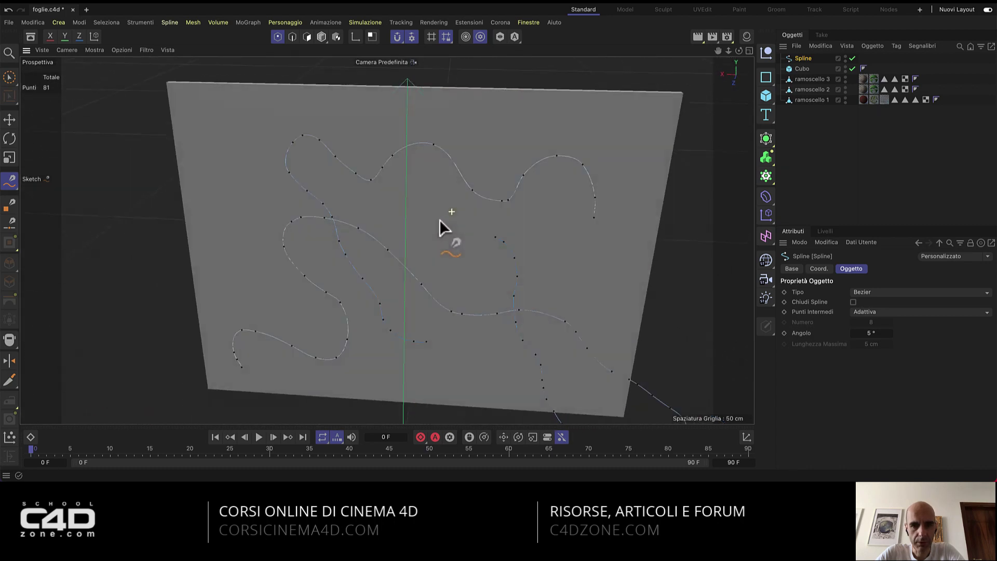
pyautogui.press('Delete')
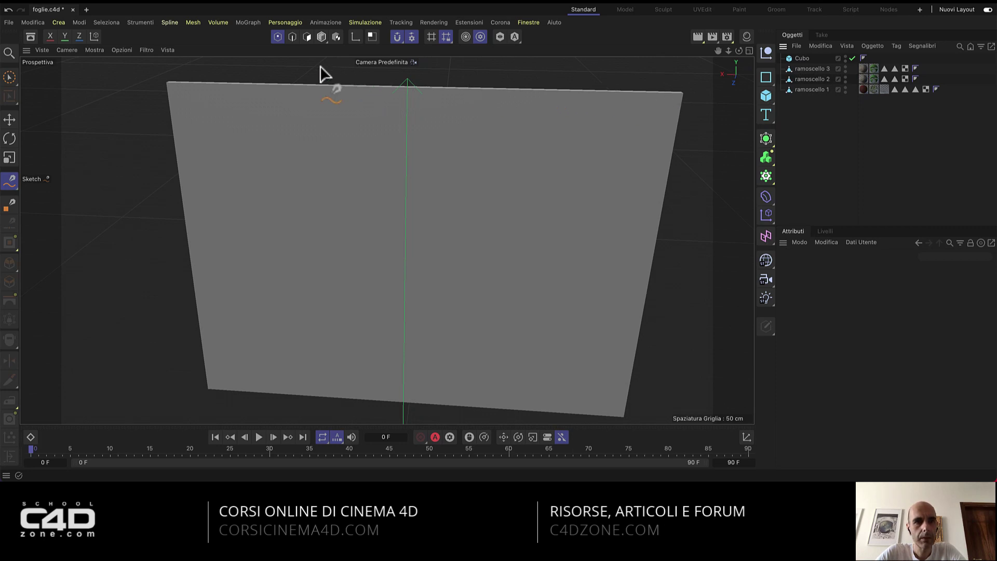
pyautogui.click(11, 183)
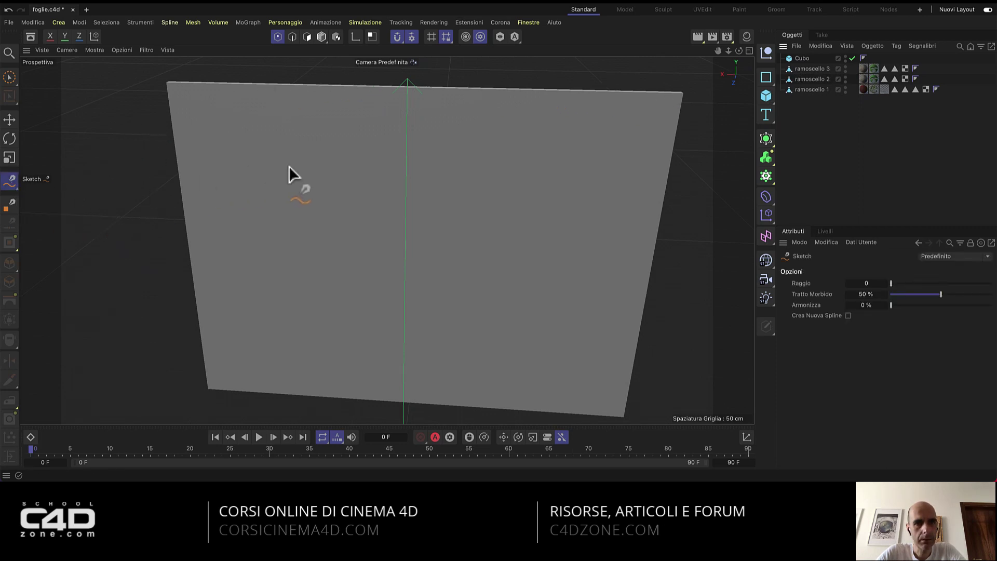
# Draw one stroke from the wall's bottom edge up to a loop near the top right.
pyautogui.keyDown('alt'); pyautogui.moveTo(393, 168); pyautogui.dragTo(376, 178); pyautogui.keyUp('alt')
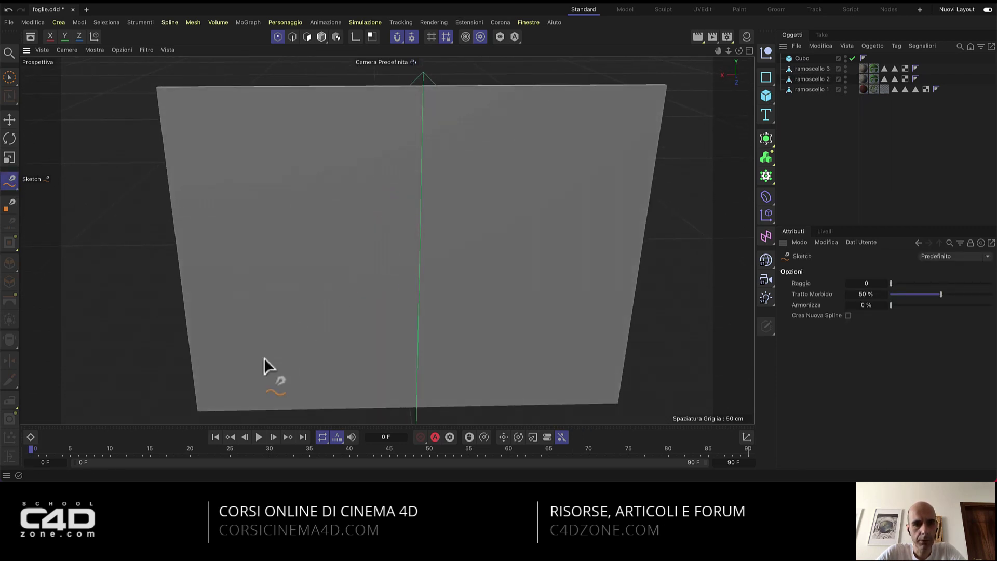
pyautogui.moveTo(245, 407)
pyautogui.mouseDown()
pyautogui.moveTo(426, 191)
pyautogui.moveTo(549, 190)
pyautogui.moveTo(583, 149)
pyautogui.moveTo(543, 164)
pyautogui.moveTo(568, 257)
pyautogui.moveTo(556, 288)
pyautogui.mouseUp()
pyautogui.moveTo(487, 280)
pyautogui.keyDown('alt'); pyautogui.mouseDown()
pyautogui.moveTo(522, 304)
pyautogui.moveTo(468, 300)
pyautogui.moveTo(455, 266)
pyautogui.moveTo(441, 272)
pyautogui.moveTo(441, 241)
pyautogui.moveTo(480, 242)
pyautogui.mouseUp(); pyautogui.keyUp('alt')
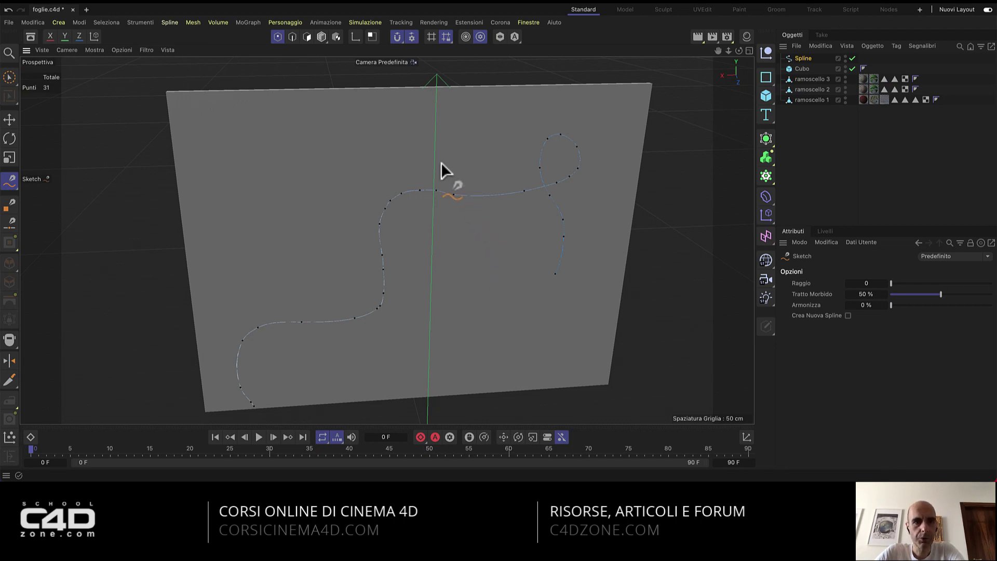
pyautogui.click(10, 120)
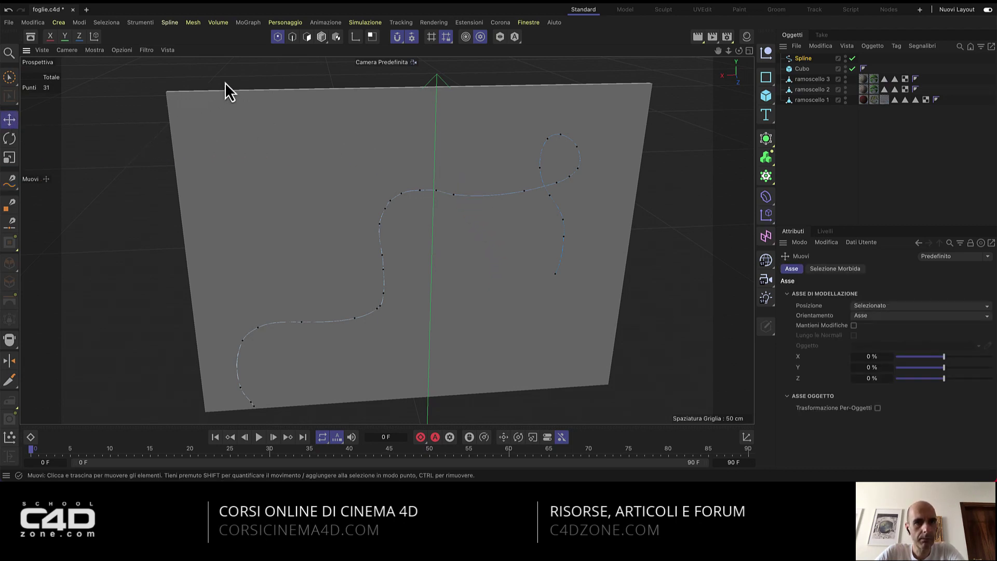
# Return to Model mode and add a Cerchio circle spline and a Sweep generator.
pyautogui.click(322, 37)
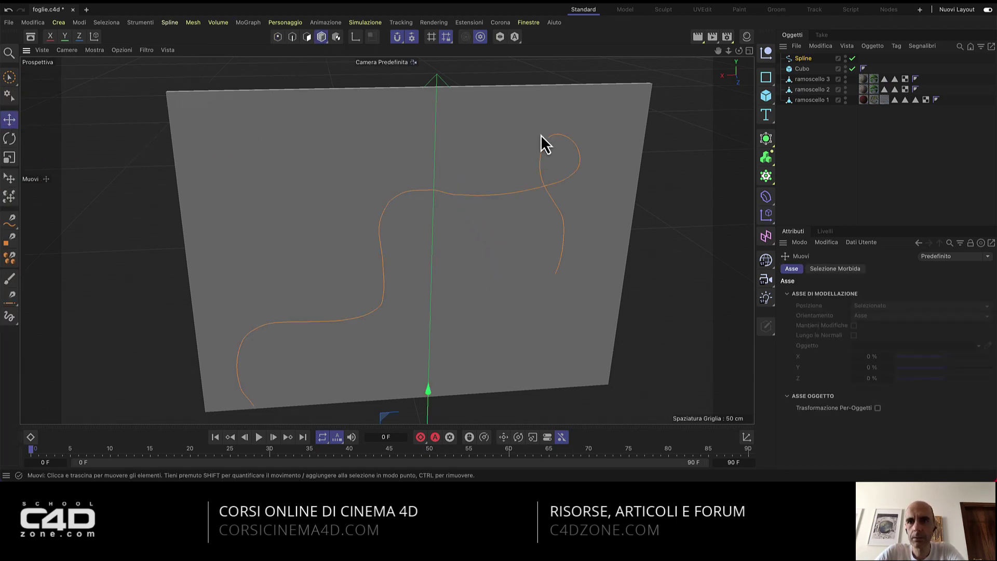
pyautogui.click(767, 78)
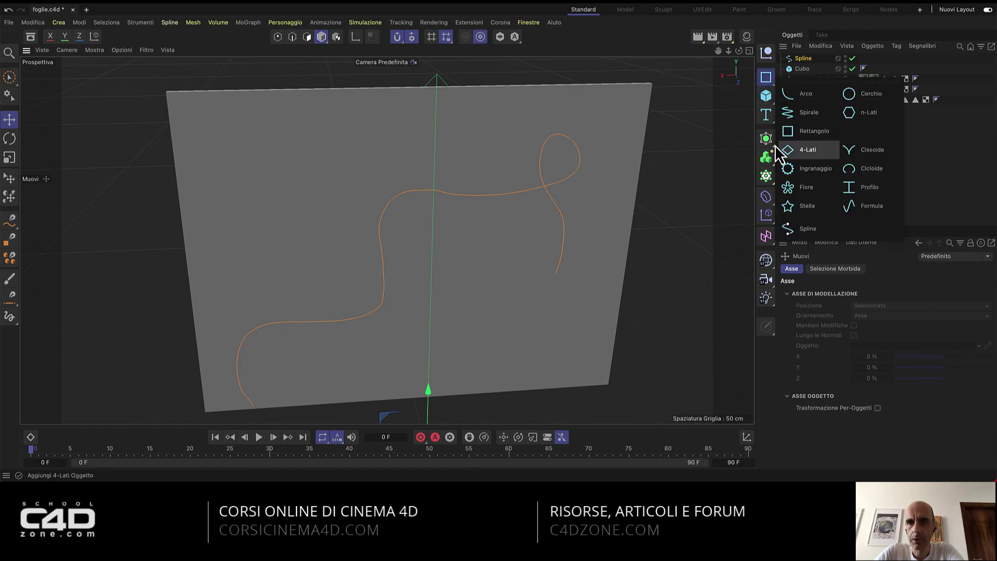
pyautogui.click(877, 96)
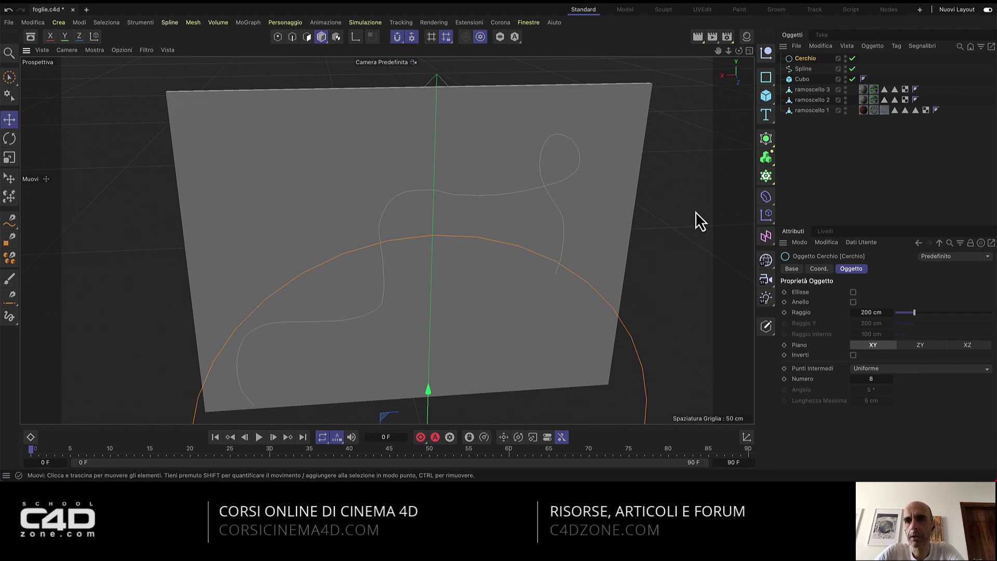
pyautogui.click(770, 139)
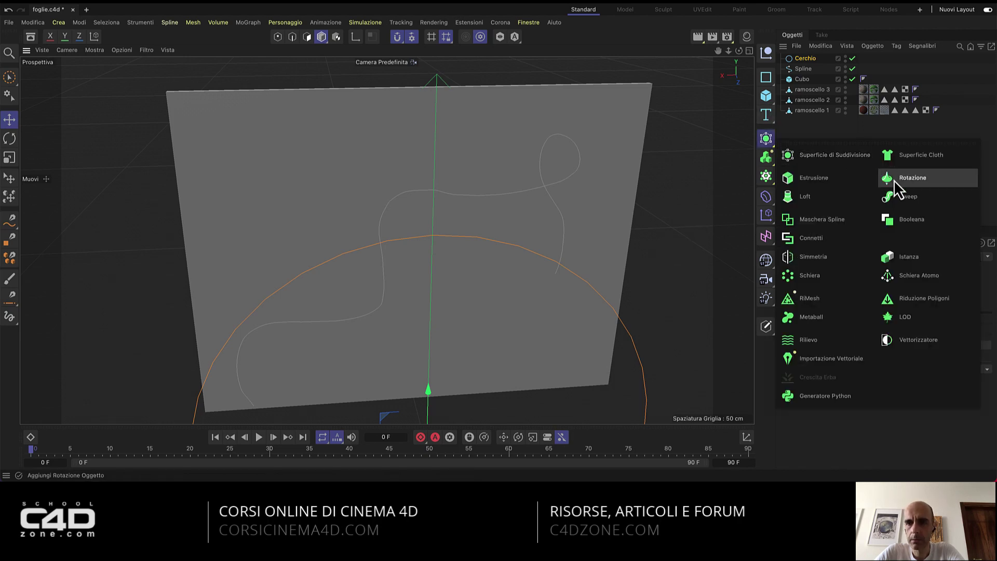
pyautogui.click(919, 197)
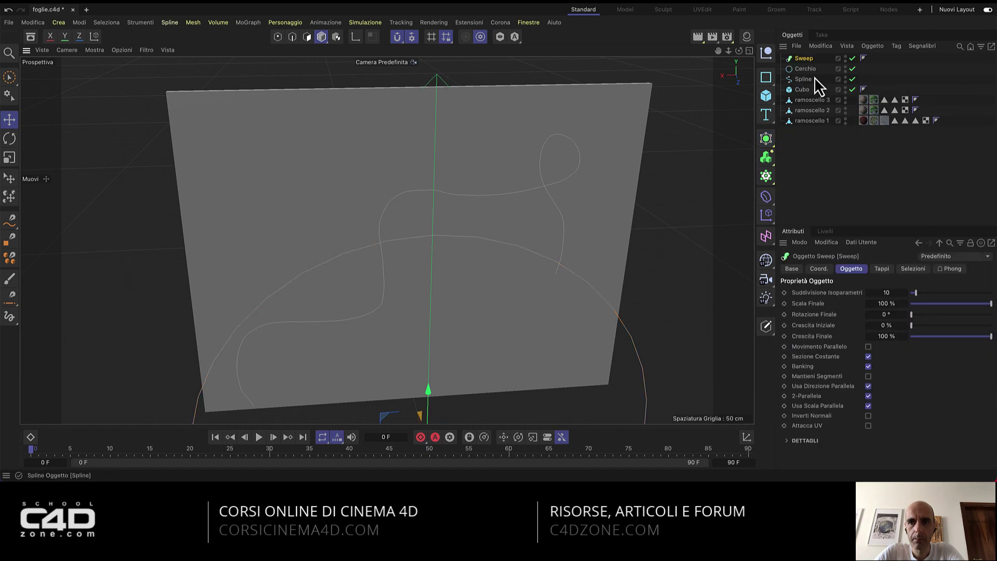
# Nest Cerchio and the Spline under Sweep, set Raggio to 2, then drag it up toward 5 cm.
pyautogui.moveTo(809, 69)
pyautogui.mouseDown()
pyautogui.moveTo(807, 57)
pyautogui.moveTo(809, 73)
pyautogui.mouseUp()
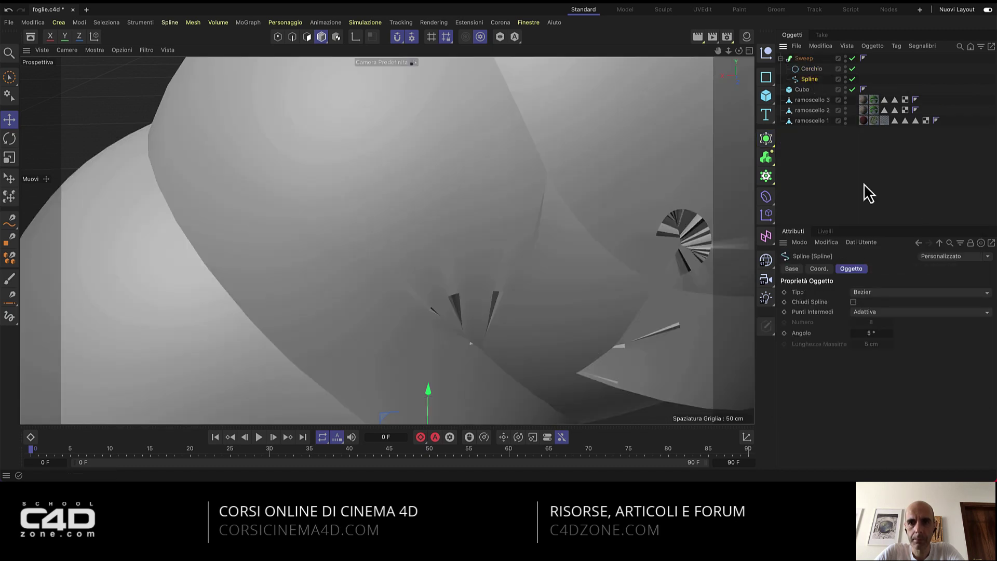
pyautogui.click(813, 71)
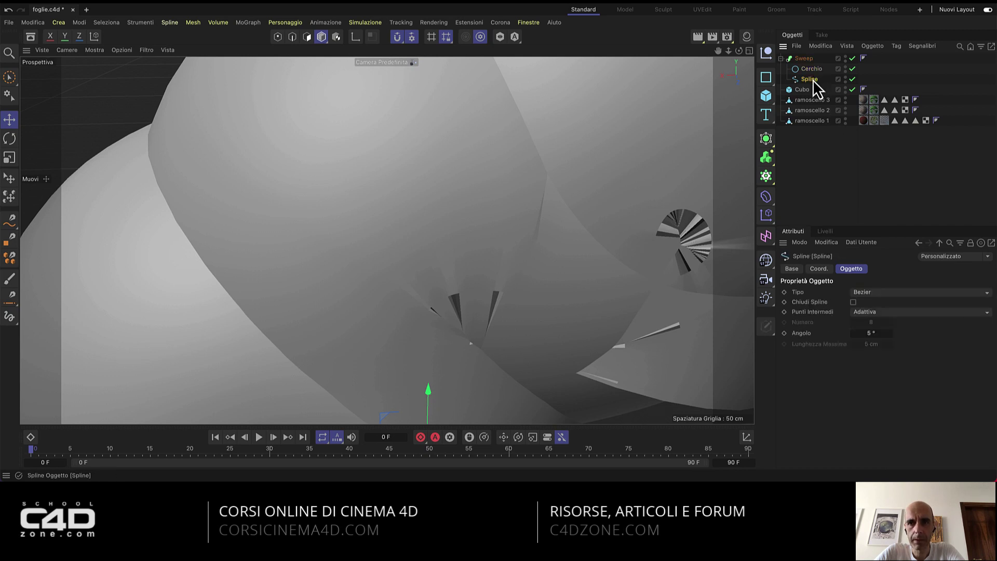
pyautogui.click(809, 70)
pyautogui.doubleClick(874, 312)
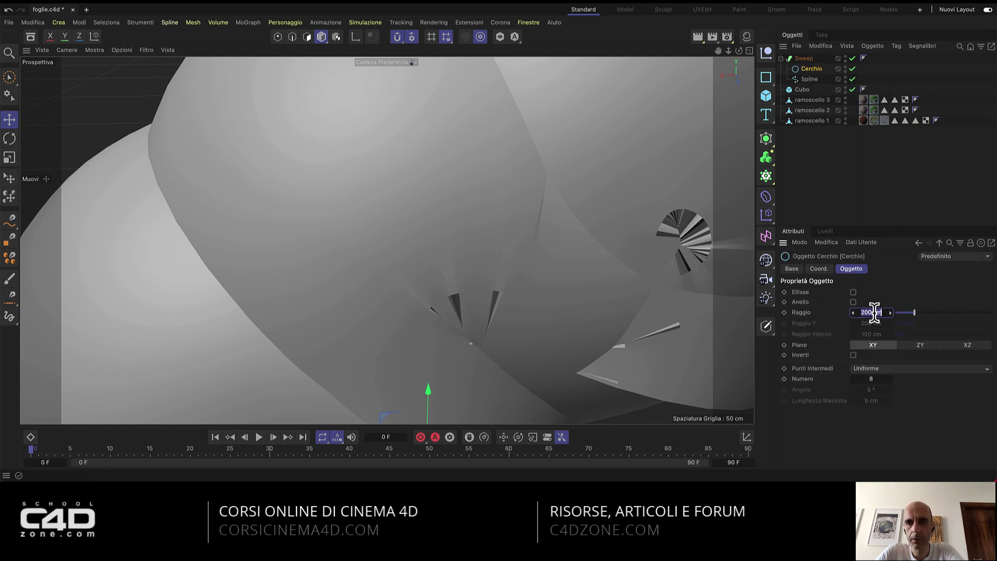
pyautogui.write('2')
pyautogui.press('Return')
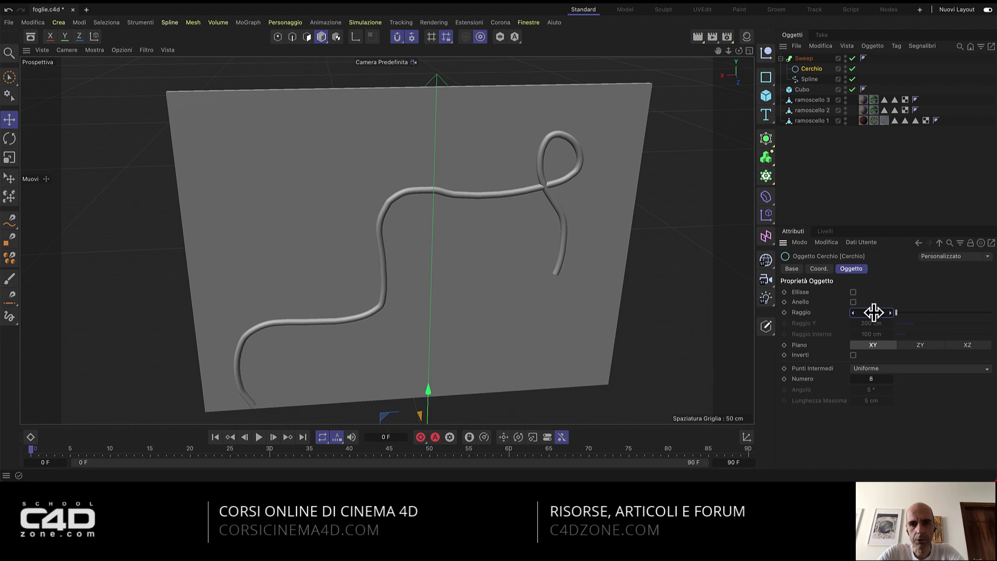
pyautogui.moveTo(873, 312); pyautogui.dragTo(873, 312)
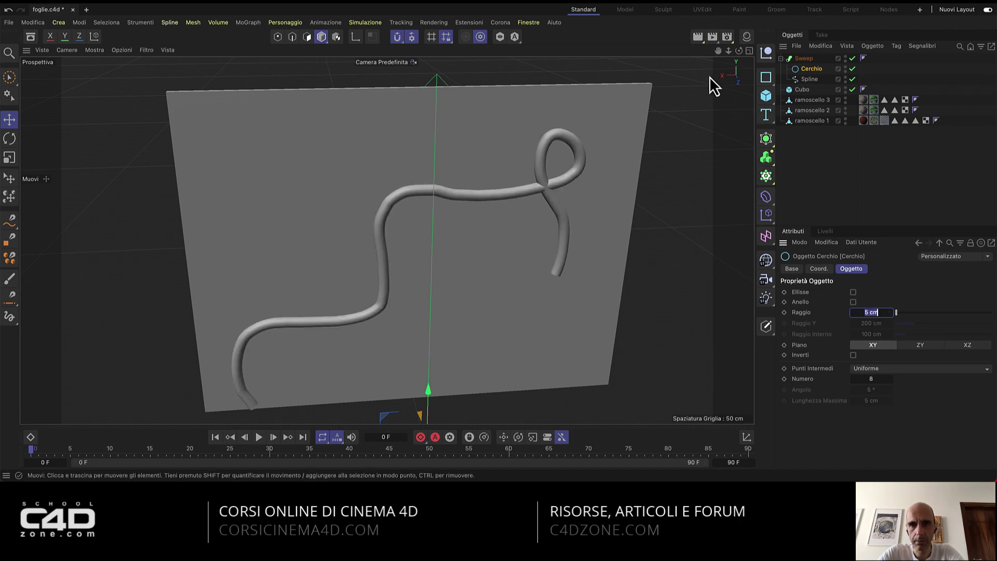
# Drag the Cerchio radius down to 3 cm and orbit in close to inspect the slender tube.
pyautogui.moveTo(717, 50); pyautogui.dragTo(717, 19)
pyautogui.moveTo(387, 239); pyautogui.dragTo(386, 238)
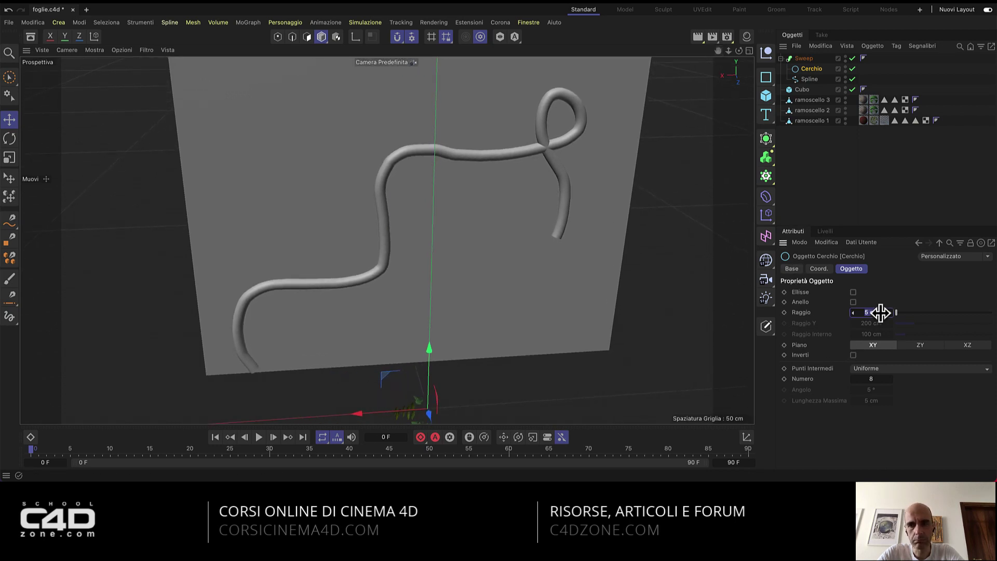
pyautogui.moveTo(880, 312); pyautogui.dragTo(875, 312)
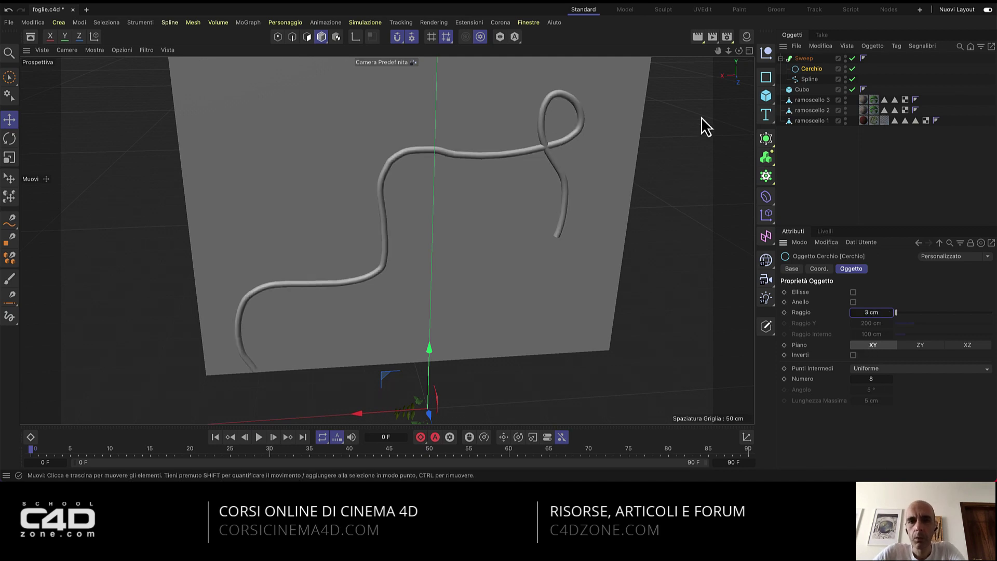
pyautogui.moveTo(372, 232)
pyautogui.keyDown('alt'); pyautogui.mouseDown()
pyautogui.moveTo(189, 231)
pyautogui.moveTo(367, 204)
pyautogui.mouseUp(); pyautogui.keyUp('alt')
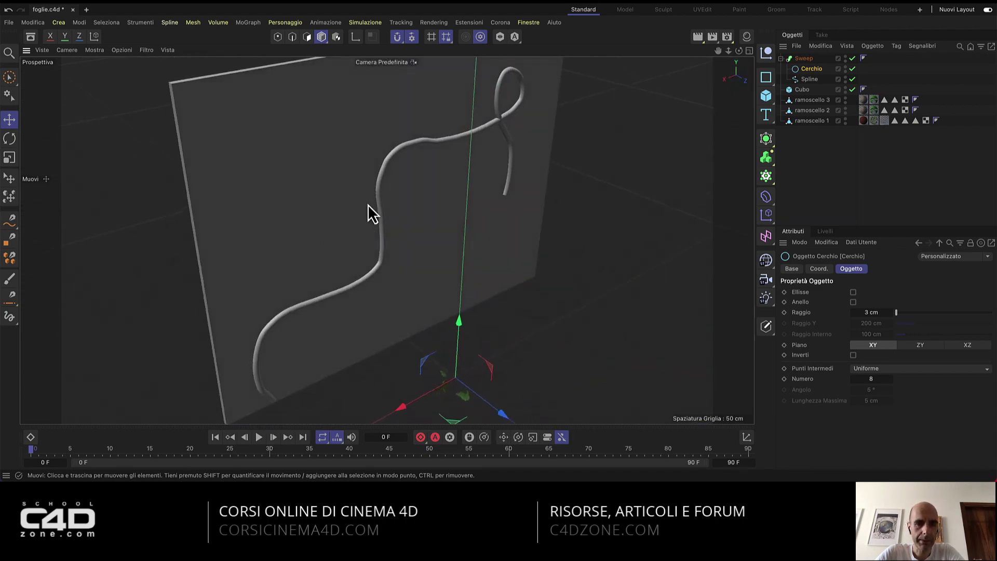
pyautogui.scroll(5, 478, 189)
pyautogui.scroll(3, 450, 182)
pyautogui.moveTo(450, 182)
pyautogui.keyDown('alt'); pyautogui.mouseDown()
pyautogui.moveTo(311, 159)
pyautogui.moveTo(356, 251)
pyautogui.moveTo(334, 238)
pyautogui.moveTo(313, 247)
pyautogui.moveTo(412, 222)
pyautogui.moveTo(445, 202)
pyautogui.moveTo(445, 231)
pyautogui.moveTo(416, 215)
pyautogui.moveTo(425, 220)
pyautogui.mouseUp(); pyautogui.keyUp('alt')
pyautogui.scroll(-4, 444, 220)
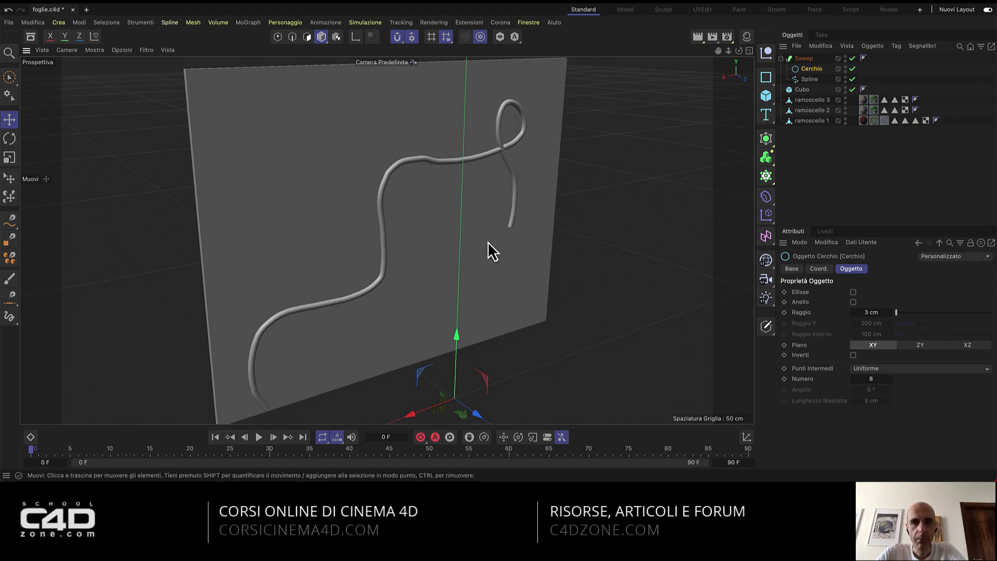
pyautogui.moveTo(488, 242)
pyautogui.keyDown('alt'); pyautogui.mouseDown()
pyautogui.moveTo(494, 250)
pyautogui.moveTo(431, 261)
pyautogui.mouseUp(); pyautogui.keyUp('alt')
pyautogui.keyDown('alt'); pyautogui.moveTo(497, 217); pyautogui.dragTo(501, 230); pyautogui.keyUp('alt')
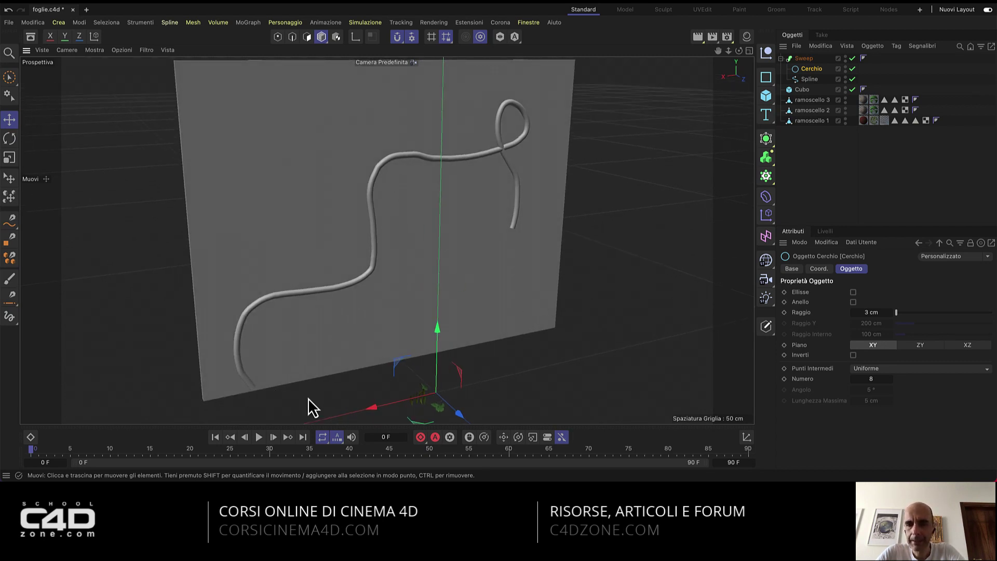
pyautogui.moveTo(867, 229); pyautogui.dragTo(868, 187)
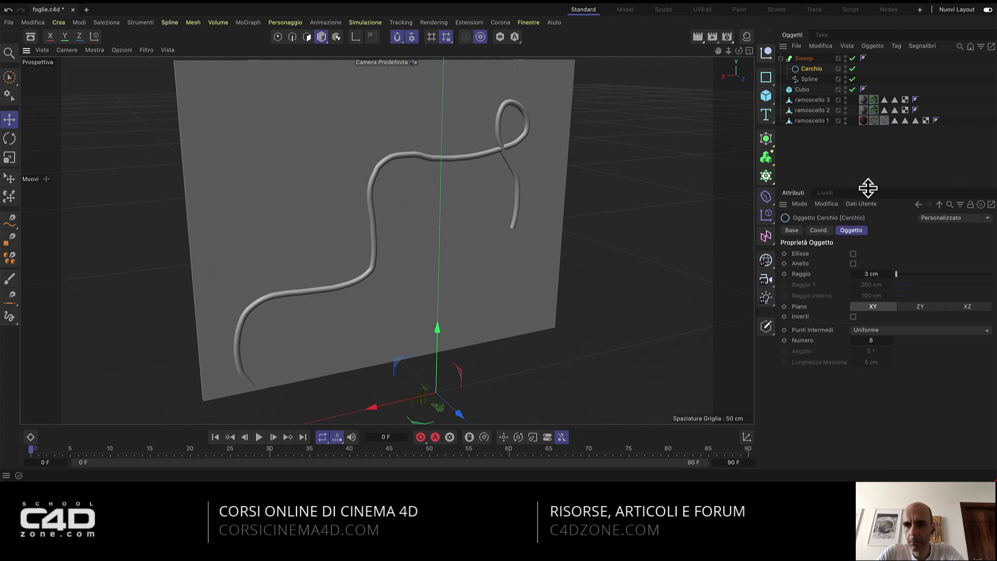
# Try the Sweep's Crescita Finale and Scala Finale sliders, restore 100%, and expand DETTAGLI.
pyautogui.click(807, 58)
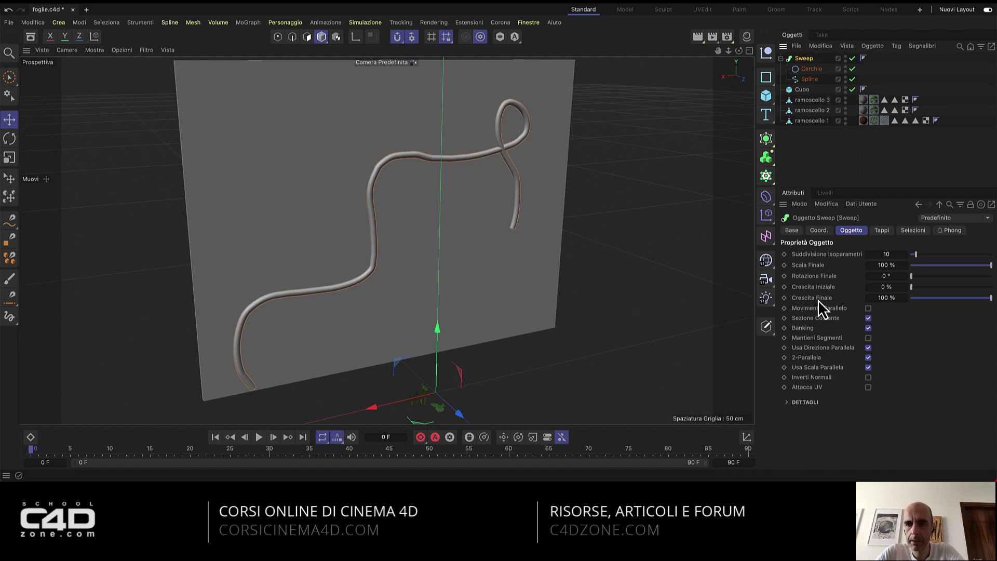
pyautogui.moveTo(990, 297)
pyautogui.mouseDown()
pyautogui.moveTo(950, 297)
pyautogui.moveTo(996, 307)
pyautogui.mouseUp()
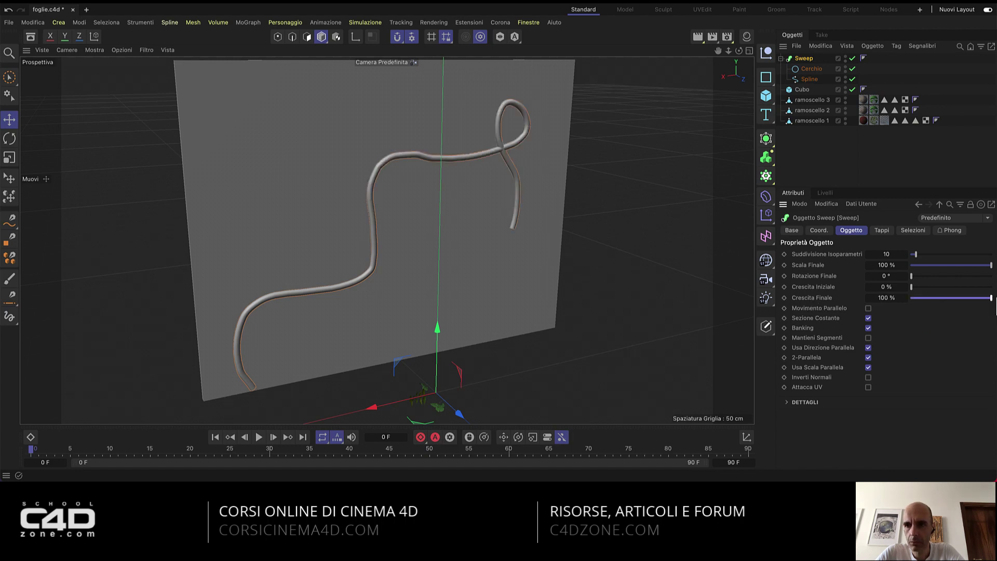
pyautogui.moveTo(989, 265); pyautogui.dragTo(920, 276)
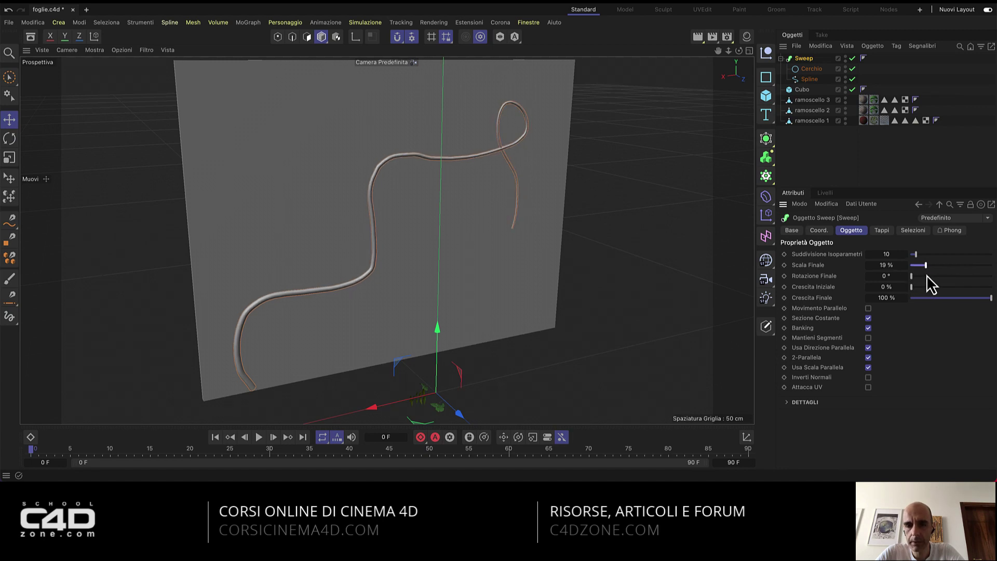
pyautogui.moveTo(926, 276); pyautogui.dragTo(991, 267)
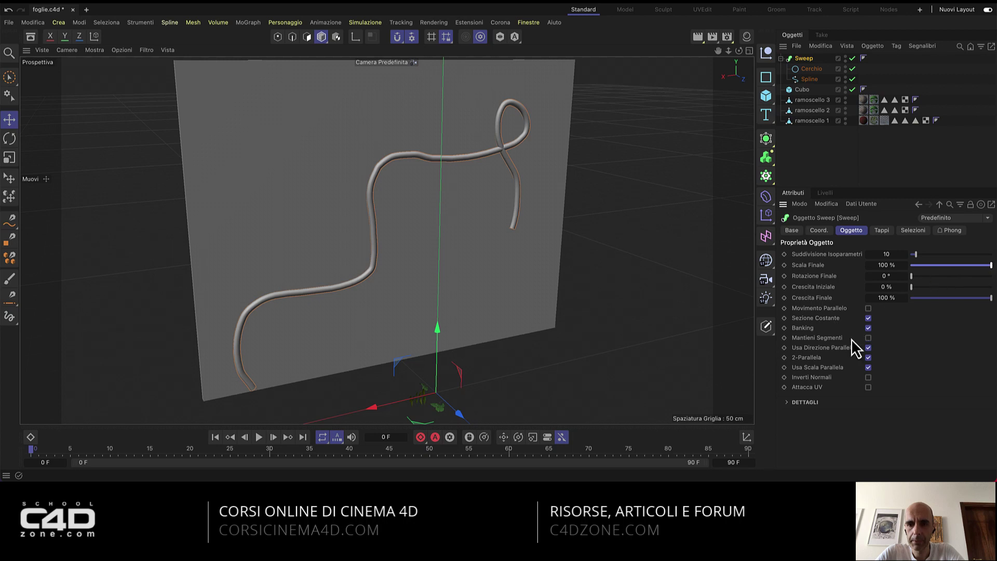
pyautogui.click(808, 404)
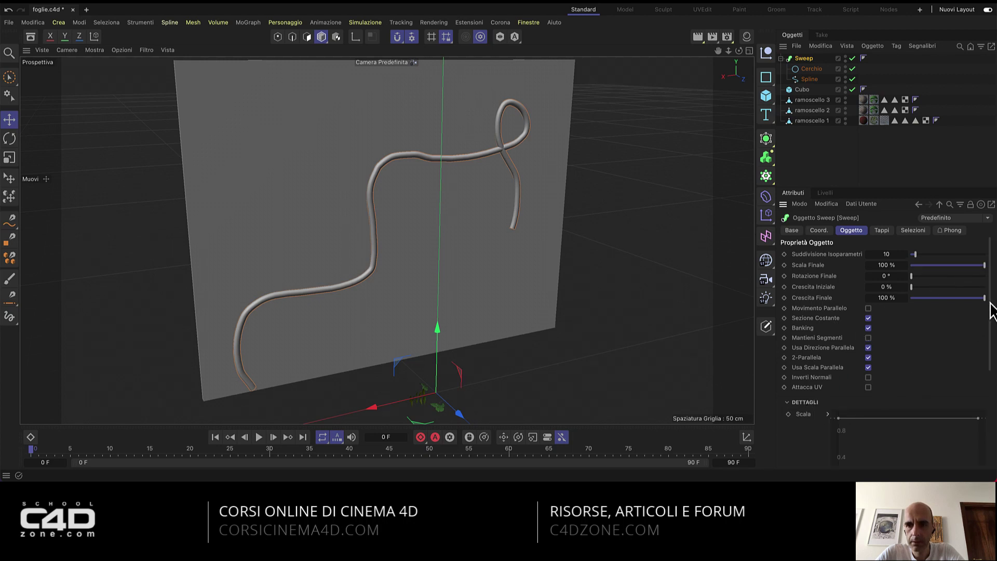
# Add a point on the Scala curve and drop its start to 0 for a short taper.
pyautogui.moveTo(988, 306); pyautogui.dragTo(989, 358)
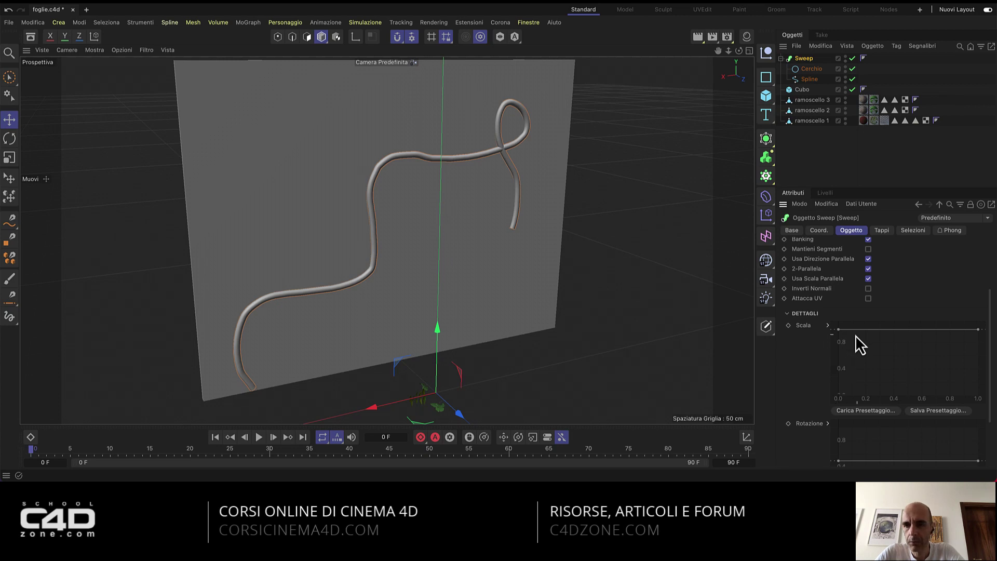
pyautogui.click(905, 330)
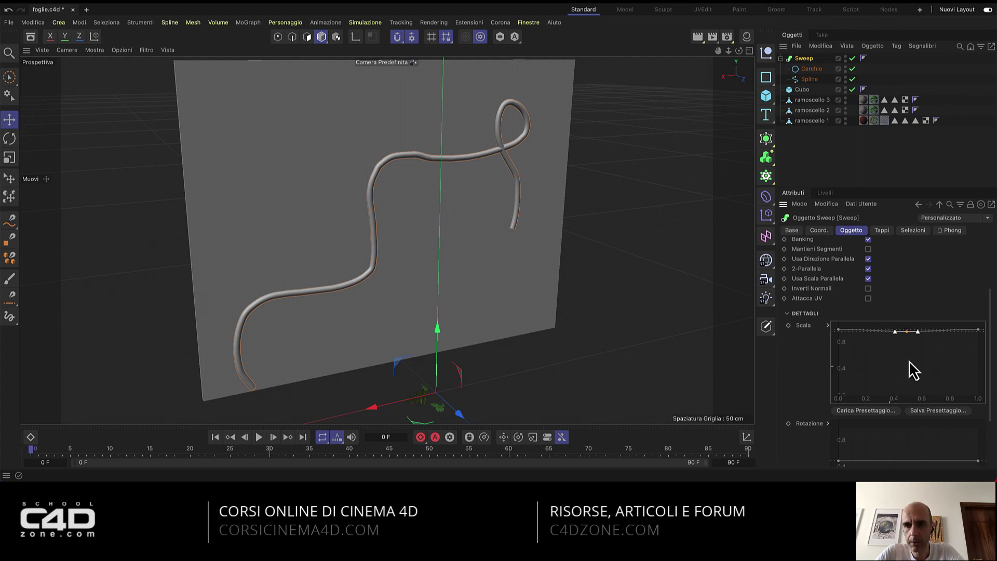
pyautogui.moveTo(839, 330)
pyautogui.mouseDown()
pyautogui.moveTo(838, 396)
pyautogui.moveTo(843, 387)
pyautogui.mouseUp()
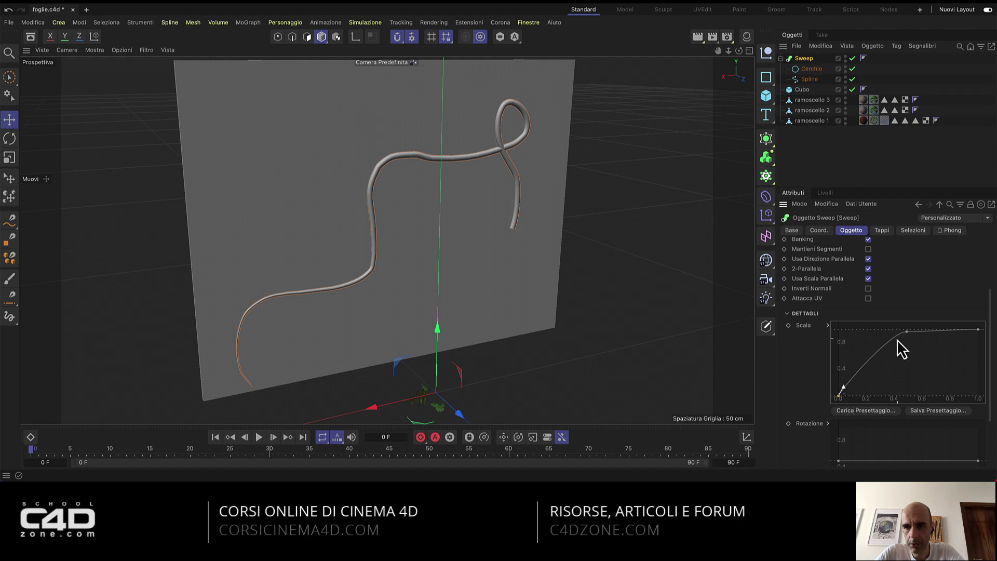
pyautogui.moveTo(905, 332); pyautogui.dragTo(855, 330)
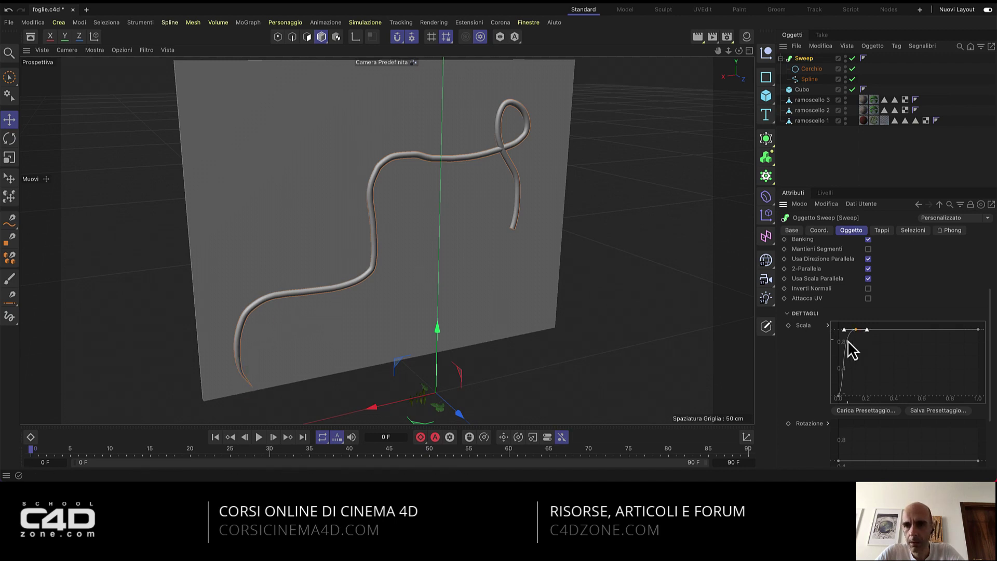
# Add a point near the curve's end and pull the end point down to 0.
pyautogui.keyDown('ctrl'); pyautogui.click(964, 329); pyautogui.keyUp('ctrl')
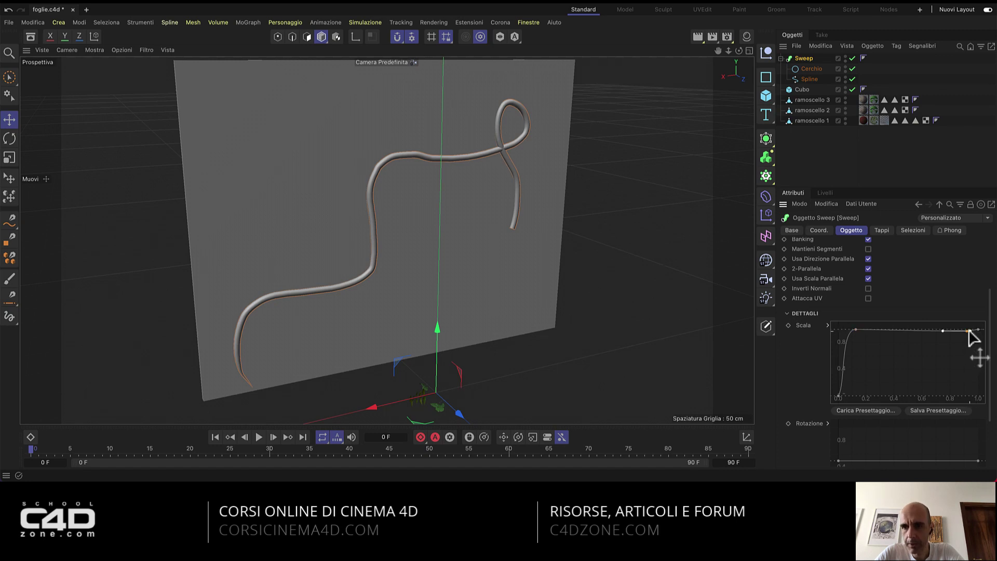
pyautogui.moveTo(965, 329)
pyautogui.mouseDown()
pyautogui.moveTo(977, 337)
pyautogui.moveTo(975, 390)
pyautogui.mouseUp()
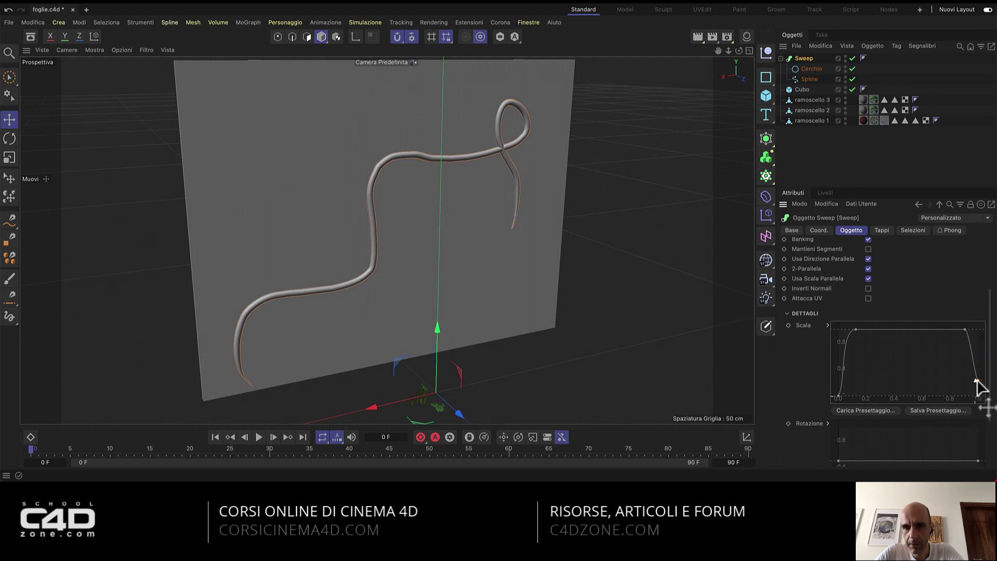
pyautogui.moveTo(977, 379); pyautogui.dragTo(981, 373)
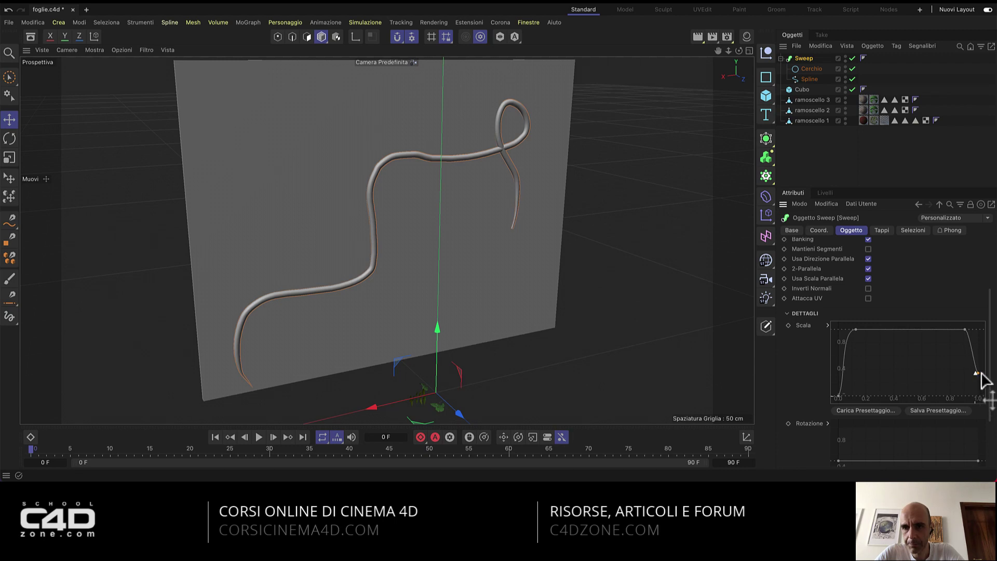
pyautogui.moveTo(980, 373); pyautogui.dragTo(974, 395)
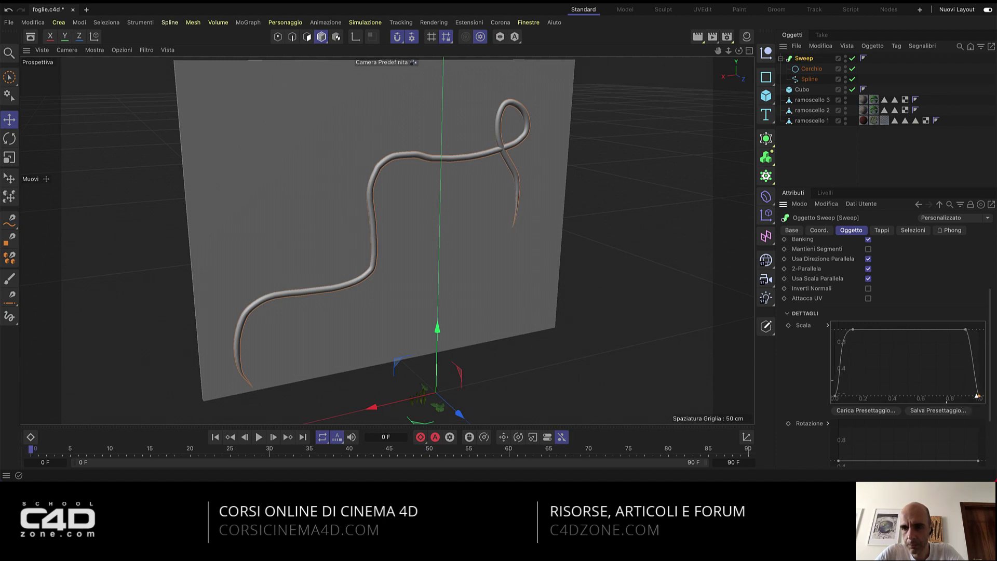
pyautogui.scroll(5, 923, 380)
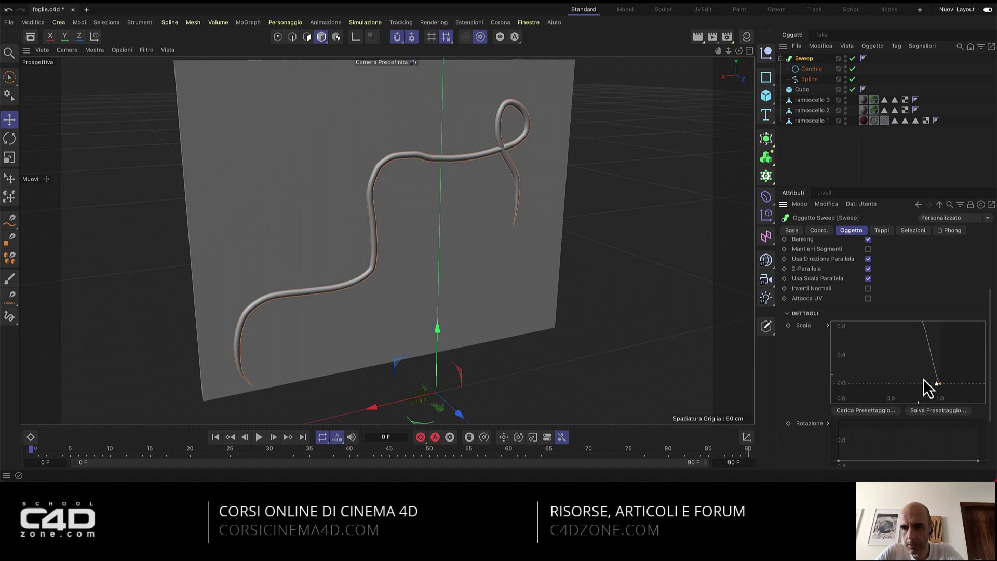
pyautogui.scroll(2, 923, 380)
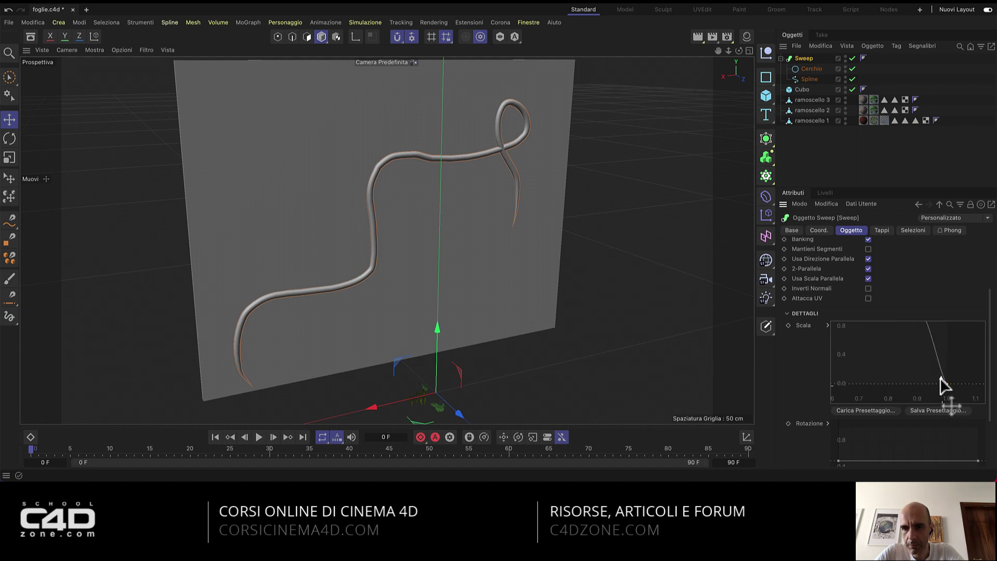
pyautogui.moveTo(943, 384); pyautogui.dragTo(945, 363)
# Show the whole Scala curve, then adjust the end and start taper shoulders.
pyautogui.rightClick(895, 350)
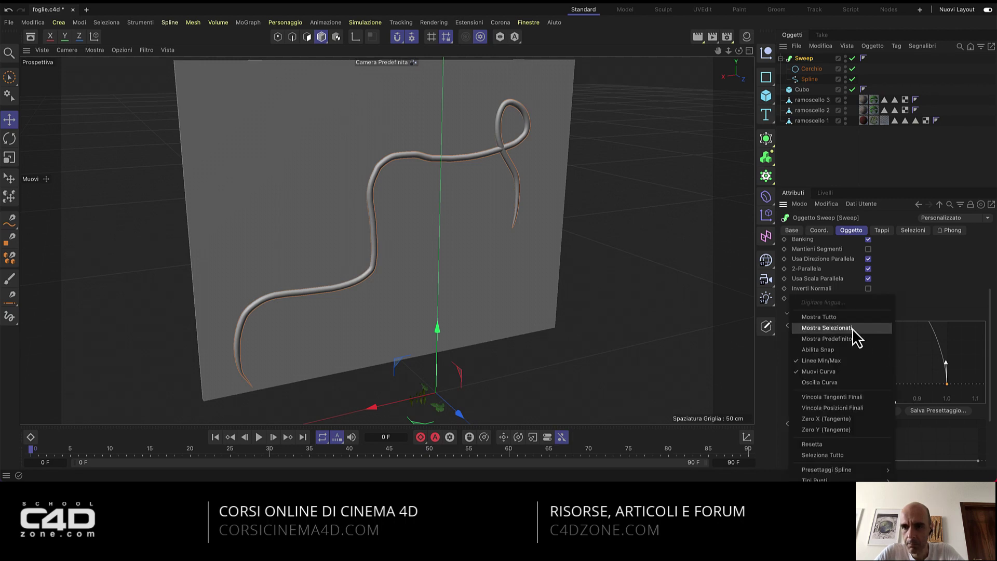
pyautogui.click(846, 317)
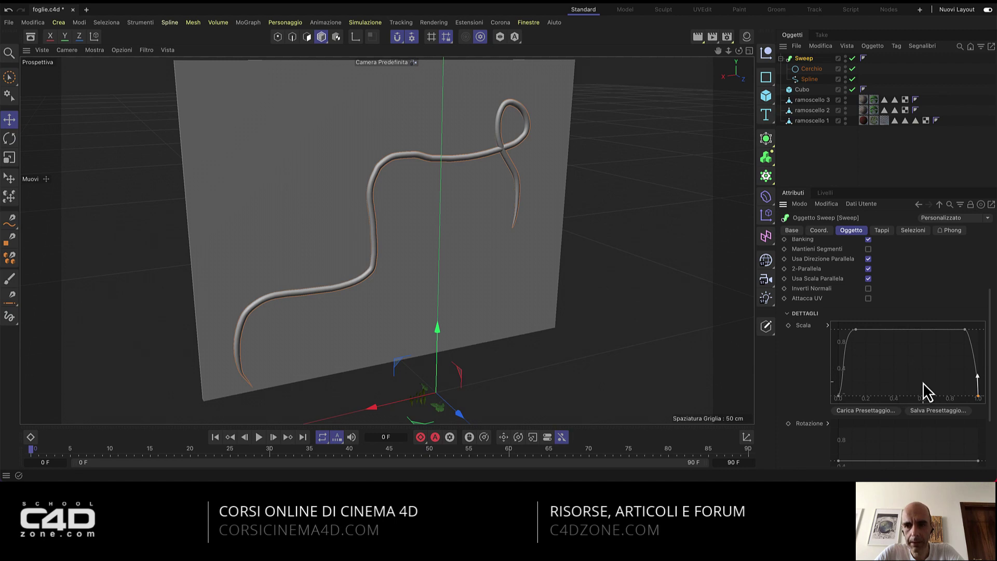
pyautogui.moveTo(964, 330); pyautogui.dragTo(973, 331)
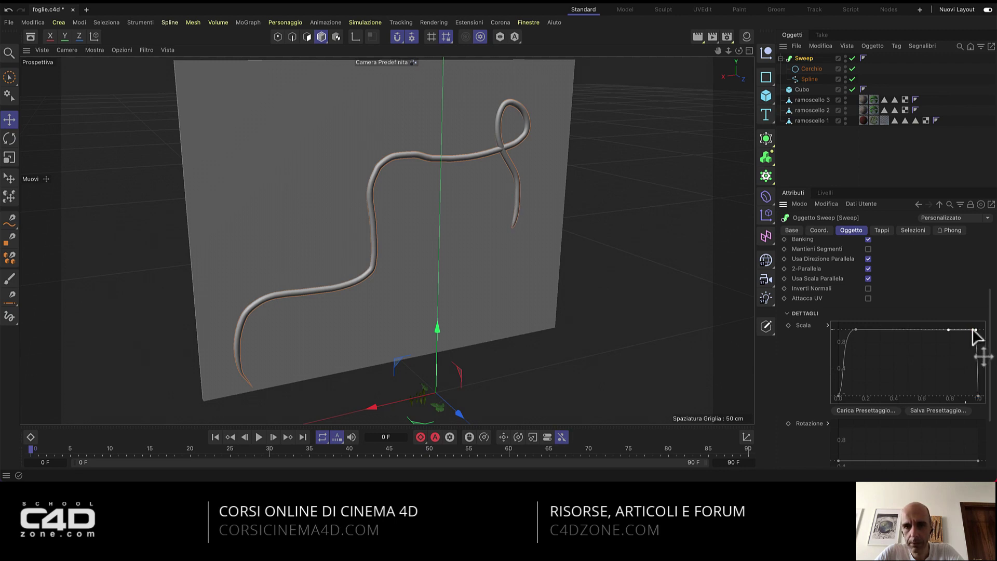
pyautogui.click(971, 330)
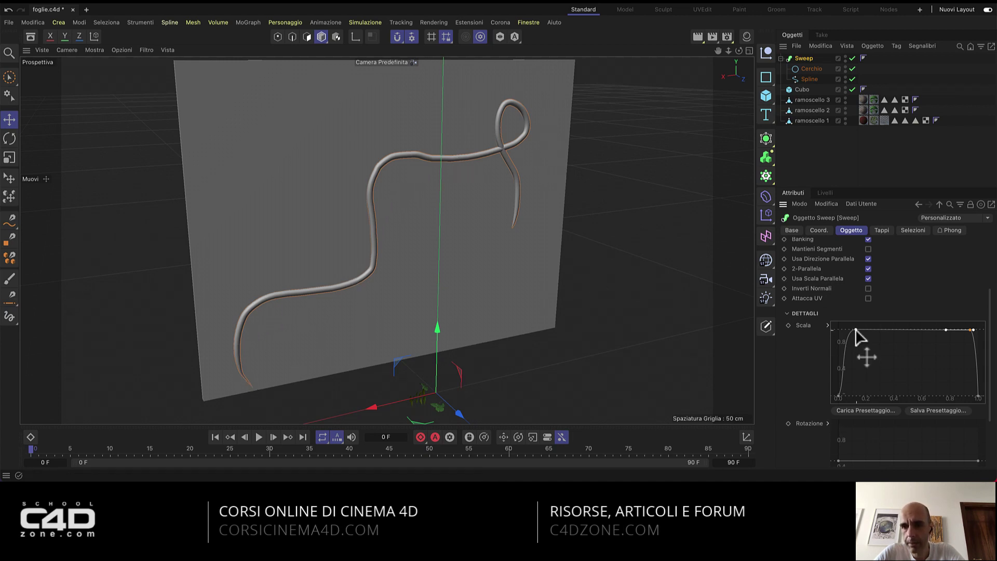
pyautogui.moveTo(855, 329); pyautogui.dragTo(842, 329)
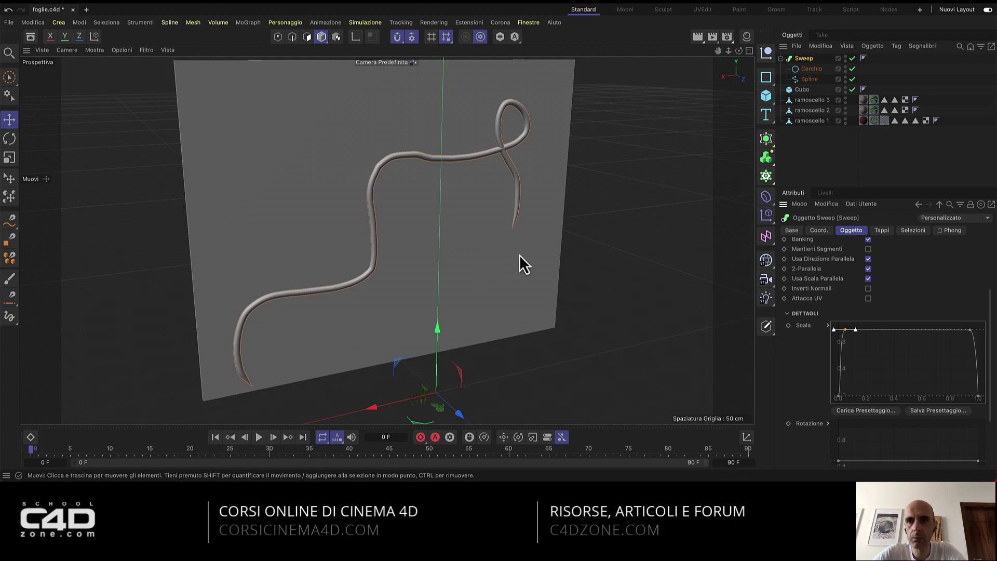
pyautogui.click(818, 69)
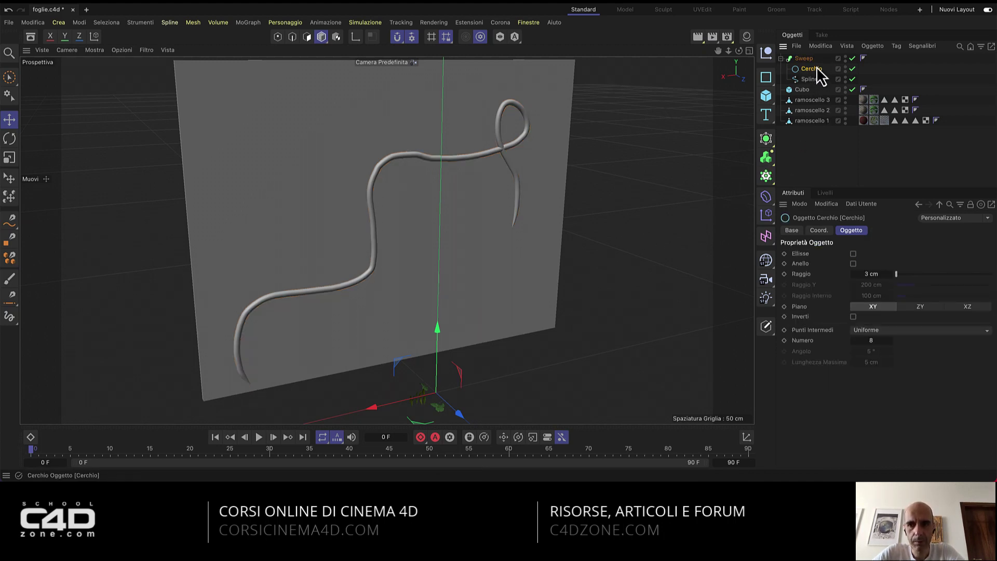
pyautogui.moveTo(897, 275); pyautogui.dragTo(897, 281)
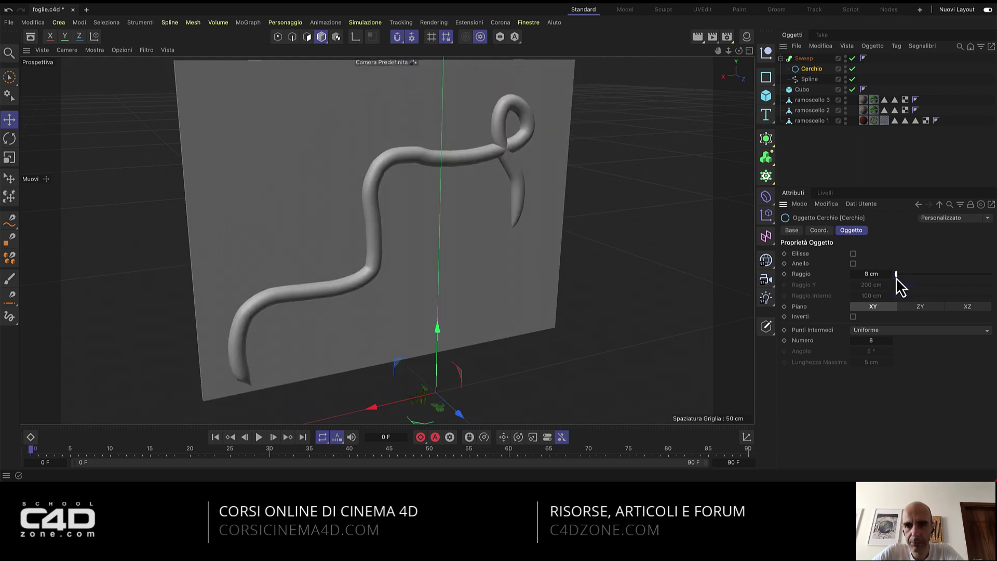
pyautogui.click(874, 275)
pyautogui.write('4')
pyautogui.press('Return')
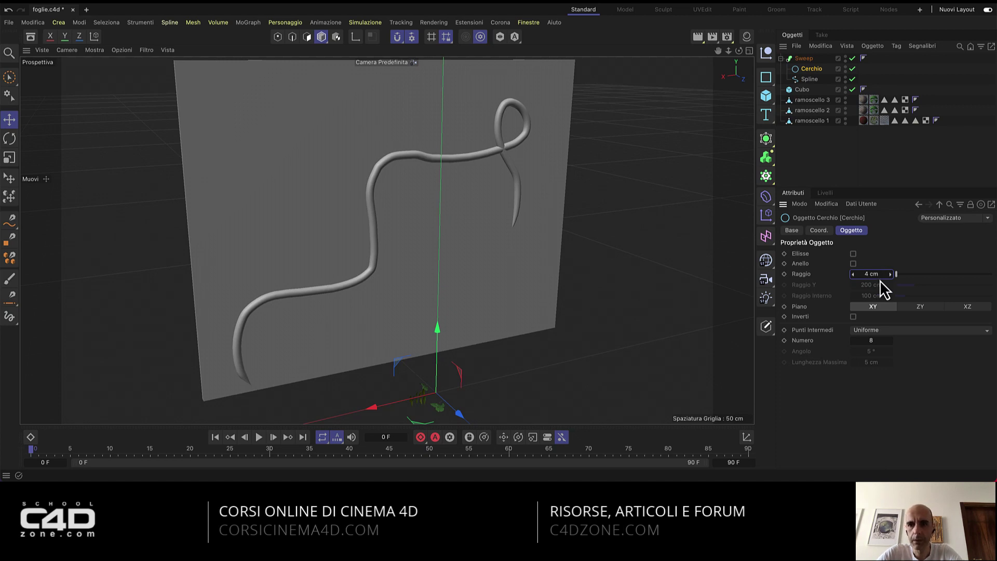
pyautogui.moveTo(878, 275); pyautogui.dragTo(875, 275)
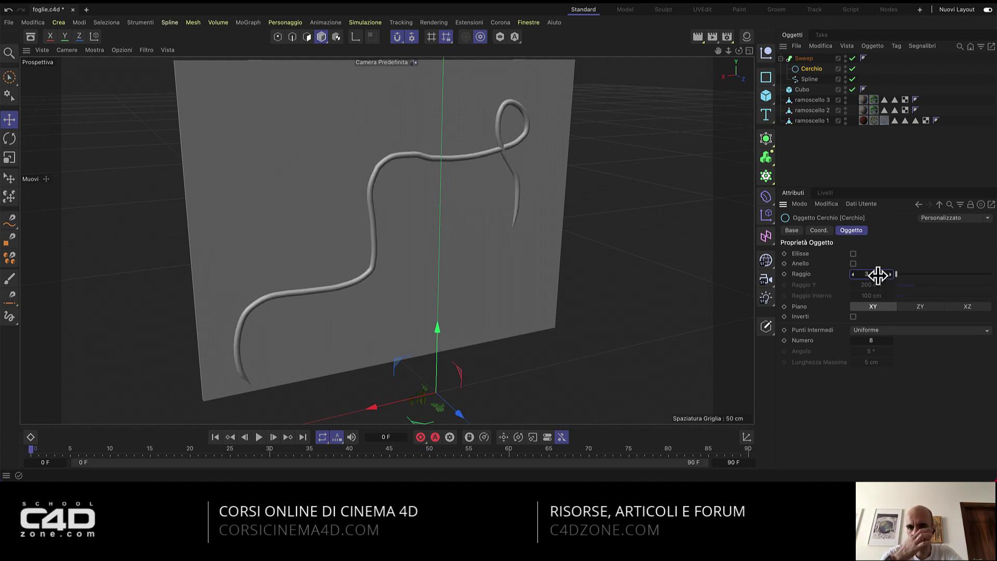
pyautogui.click(803, 167)
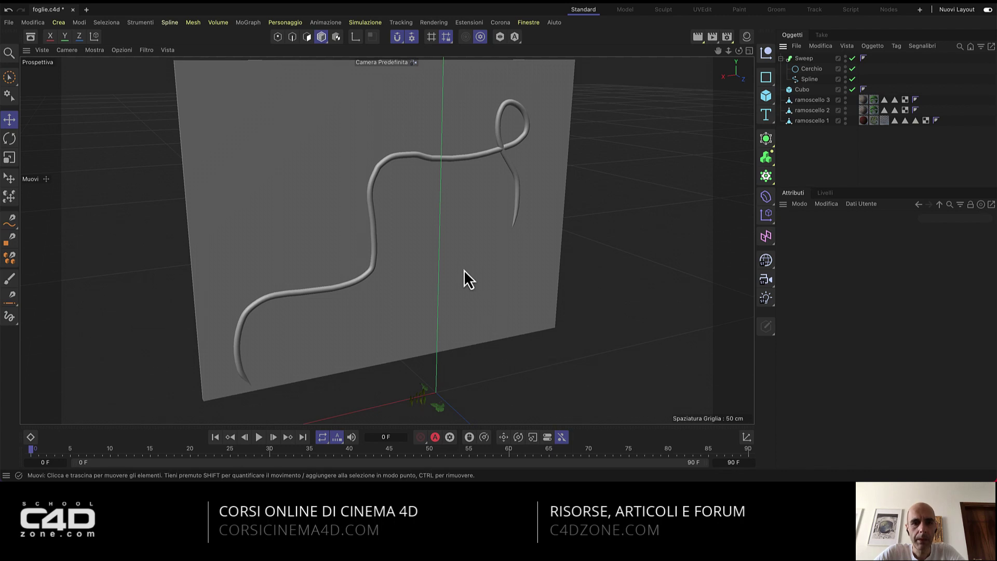
# Rename Sweep to 'ramoscello' and Spline to 'percorso' in the Object Manager, then deselect all.
pyautogui.moveTo(463, 270)
pyautogui.keyDown('alt'); pyautogui.mouseDown()
pyautogui.moveTo(543, 266)
pyautogui.moveTo(538, 225)
pyautogui.moveTo(471, 245)
pyautogui.mouseUp(); pyautogui.keyUp('alt')
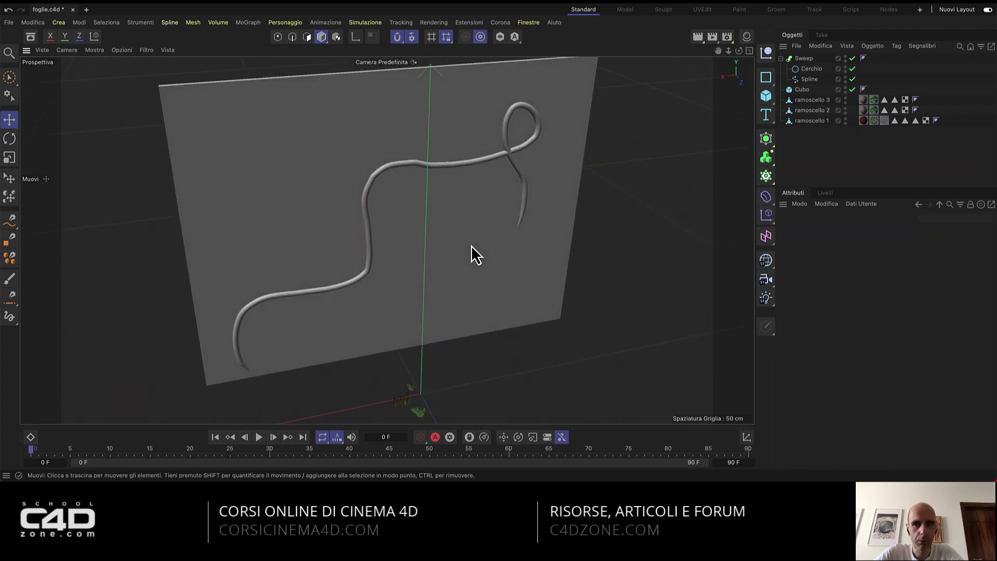
pyautogui.doubleClick(805, 59)
pyautogui.write('ramoscello')
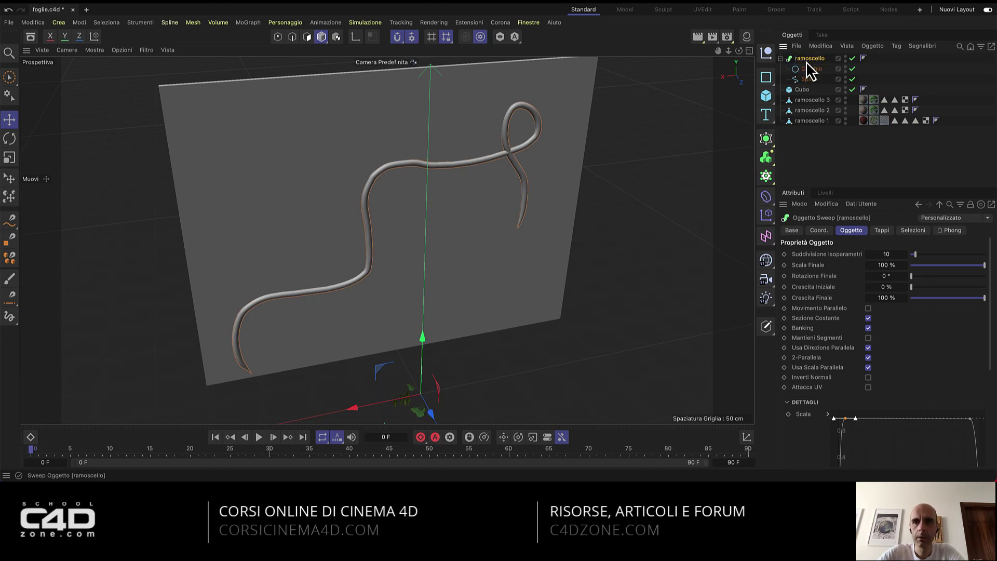
pyautogui.press('Return')
pyautogui.doubleClick(811, 79)
pyautogui.write('percorso')
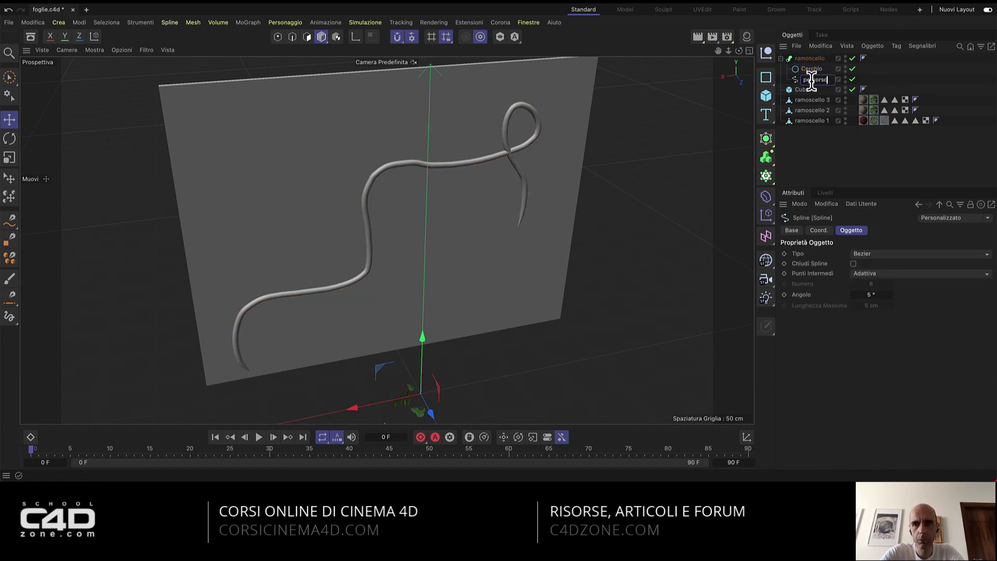
pyautogui.press('Return')
pyautogui.press('Up')
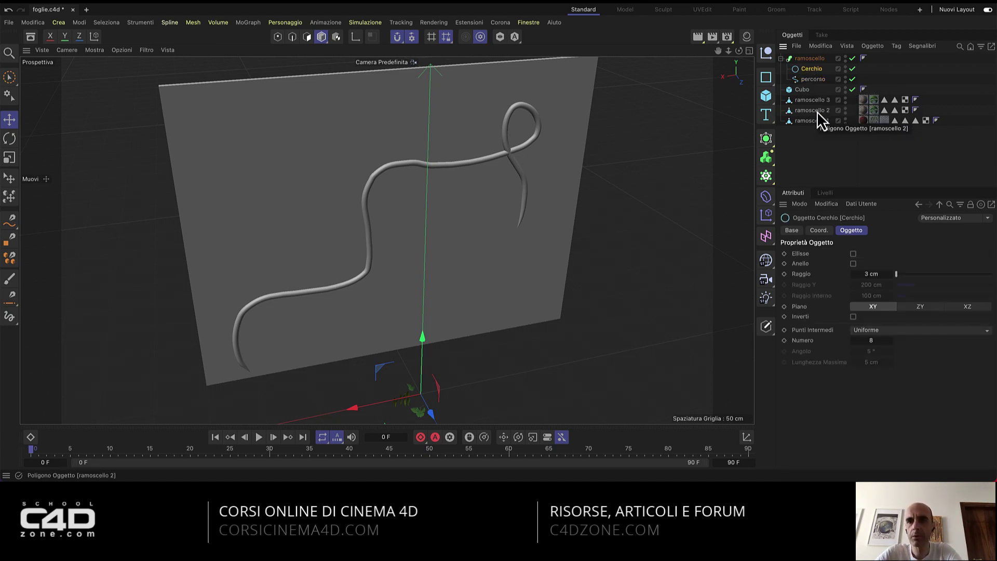
pyautogui.click(825, 143)
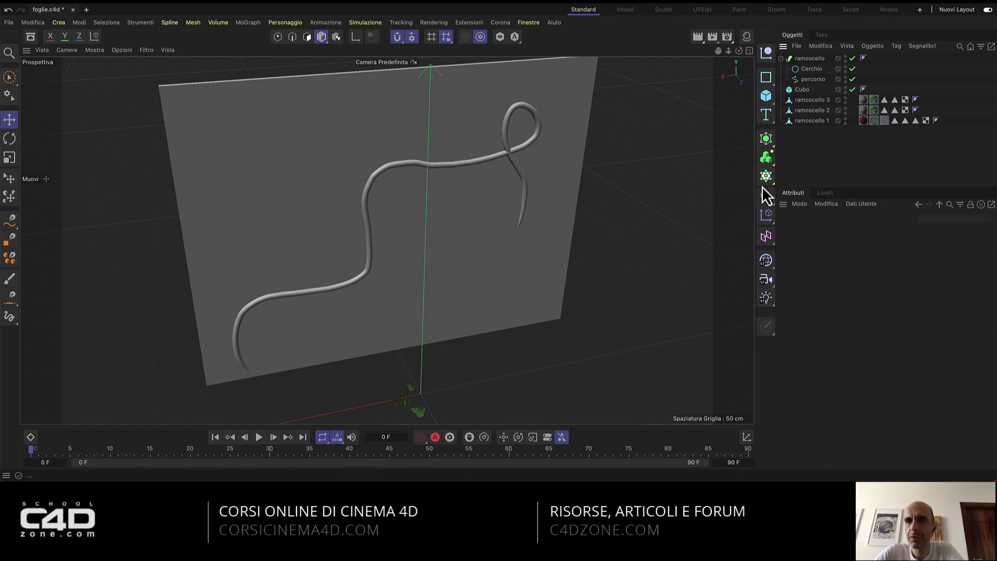
# Apply the rampicante rametto material to the ramoscello sweep.
pyautogui.click(746, 38)
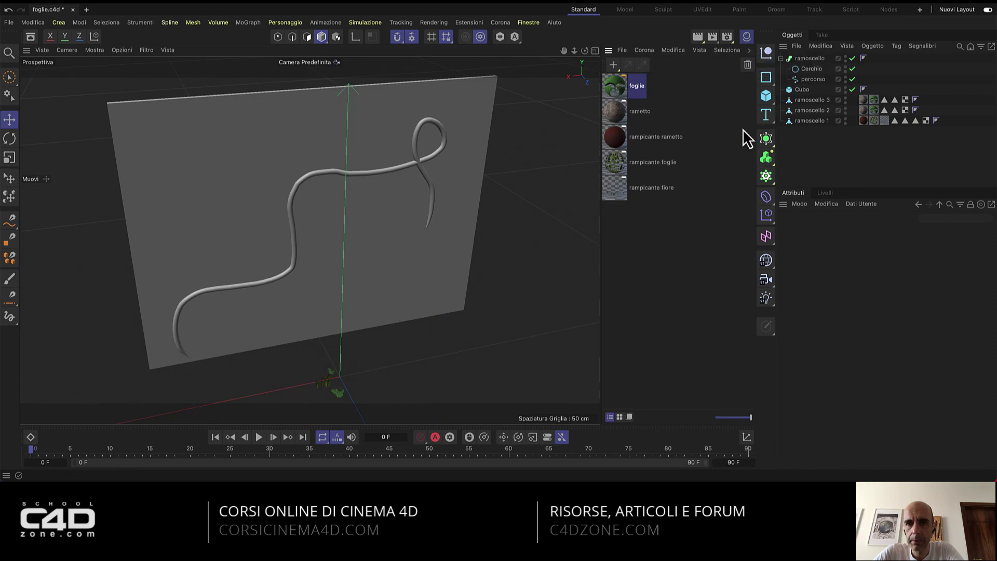
pyautogui.click(621, 137)
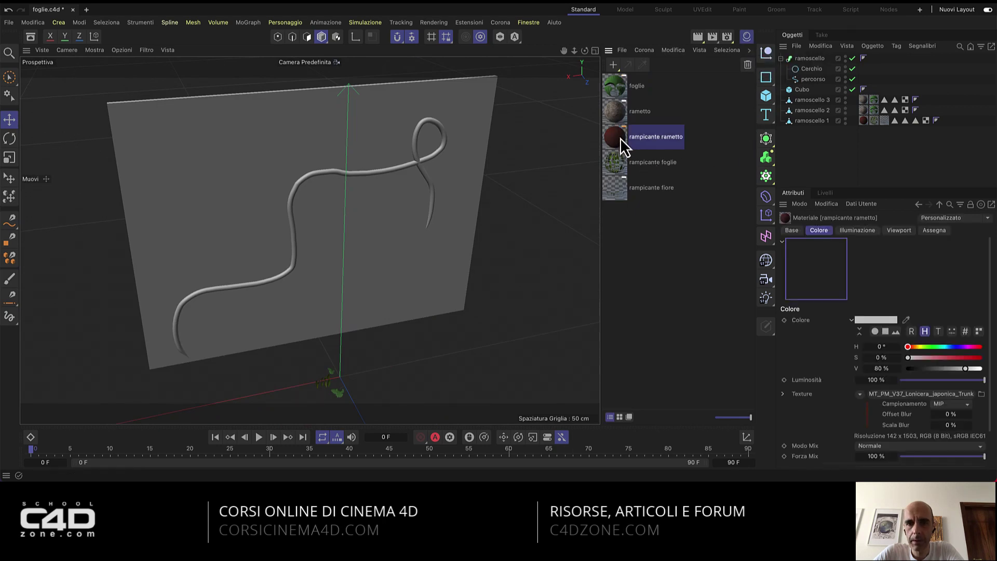
pyautogui.moveTo(618, 139); pyautogui.dragTo(808, 60)
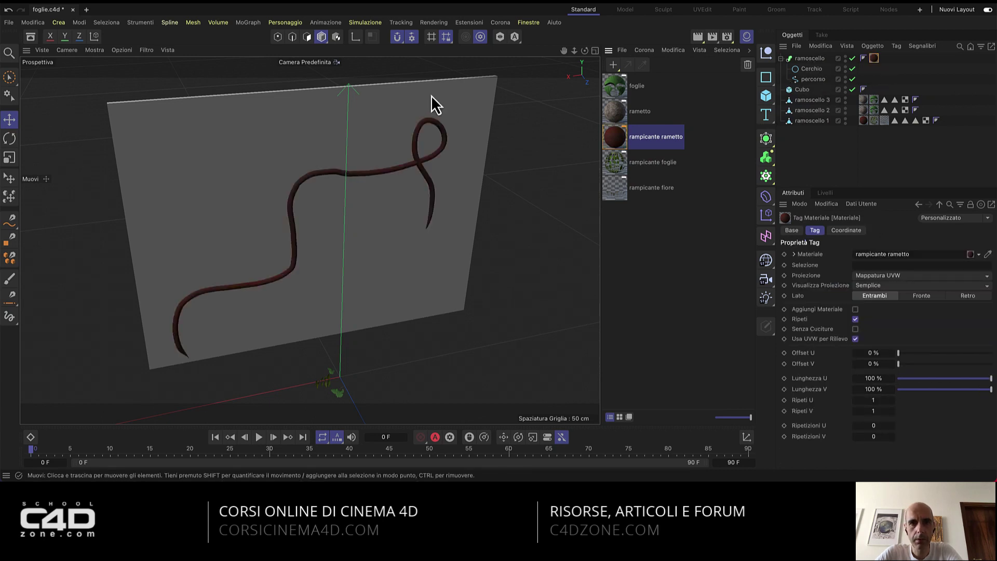
# Zoom in on the red vine, then hide the materials list to enlarge the viewport.
pyautogui.keyDown('alt'); pyautogui.moveTo(384, 142); pyautogui.dragTo(377, 194, button='right'); pyautogui.keyUp('alt')
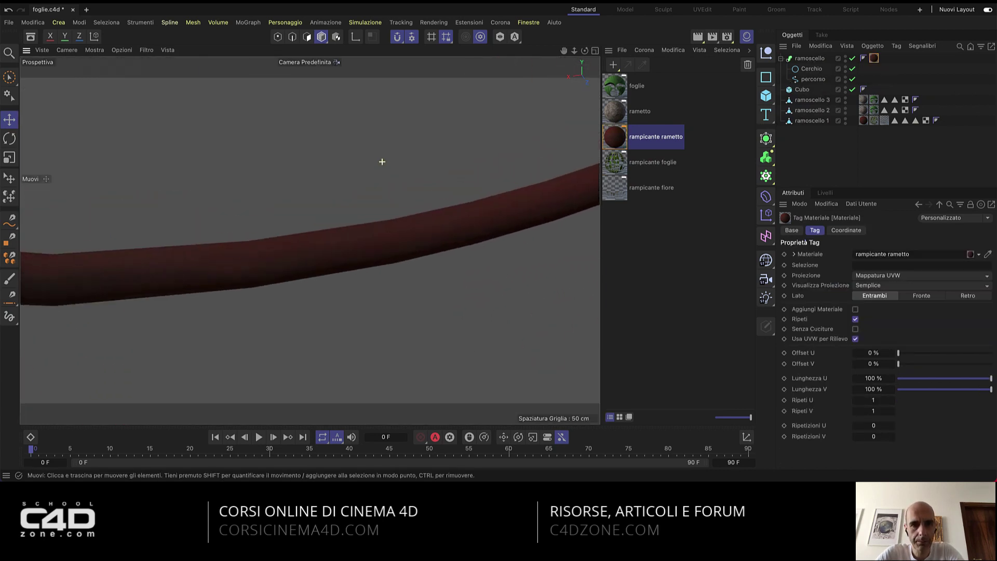
pyautogui.scroll(-5, 377, 195)
pyautogui.scroll(-4, 368, 187)
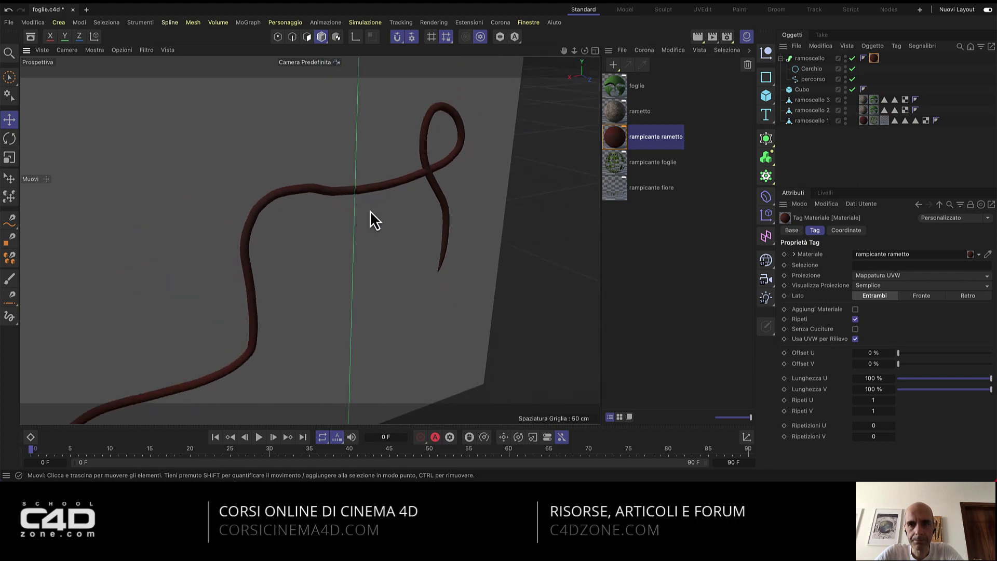
pyautogui.scroll(-2, 369, 210)
pyautogui.scroll(-2, 376, 198)
pyautogui.scroll(1, 381, 195)
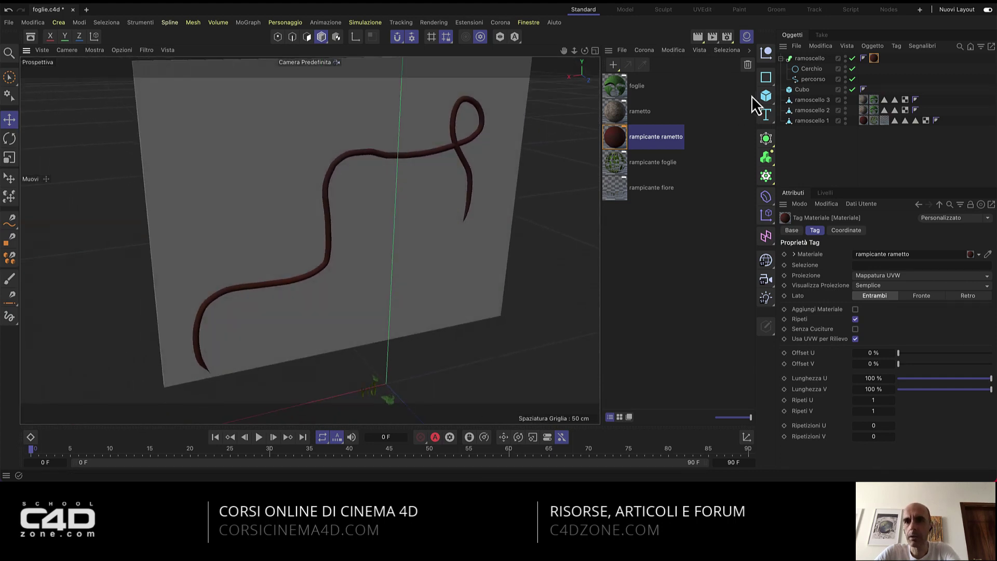
pyautogui.click(747, 41)
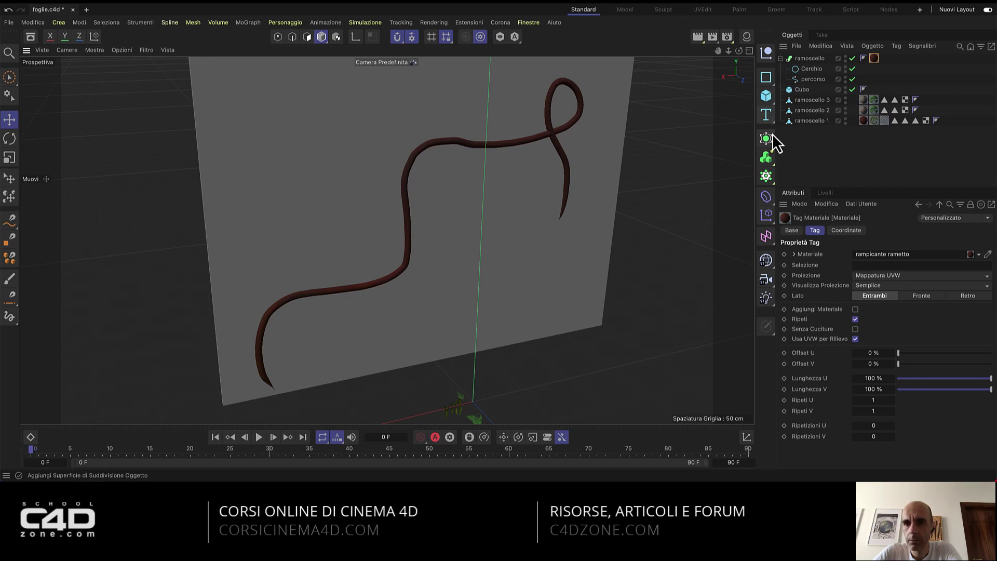
# Add a Clona cloner in Oggetto mode on percorso, with ramoscello 1–3 as its children.
pyautogui.click(765, 179)
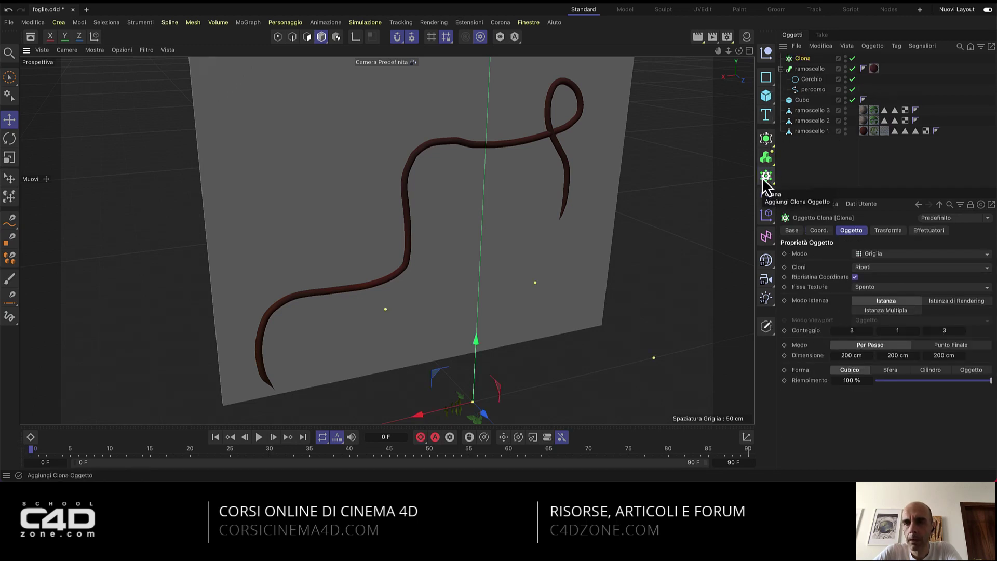
pyautogui.click(879, 254)
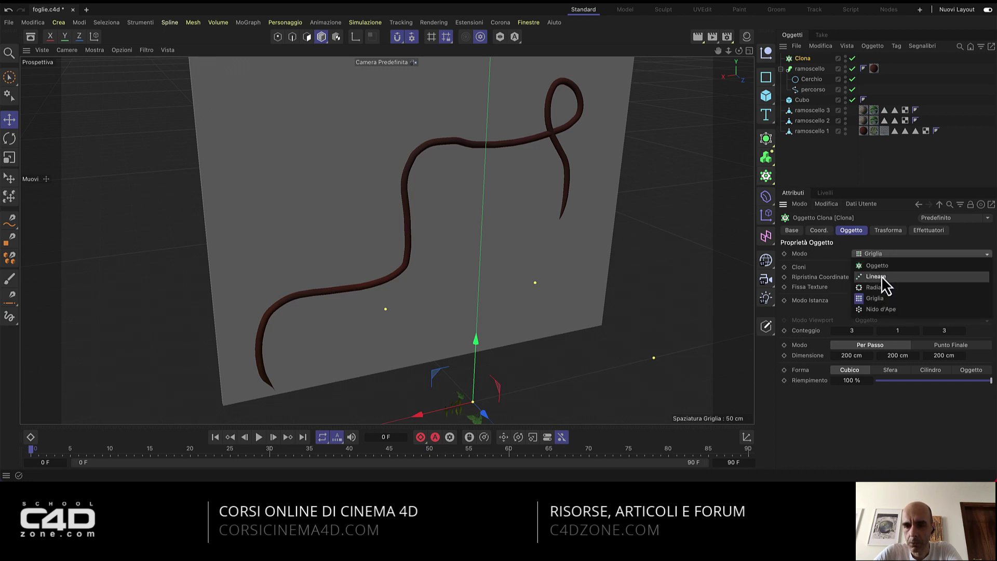
pyautogui.click(890, 267)
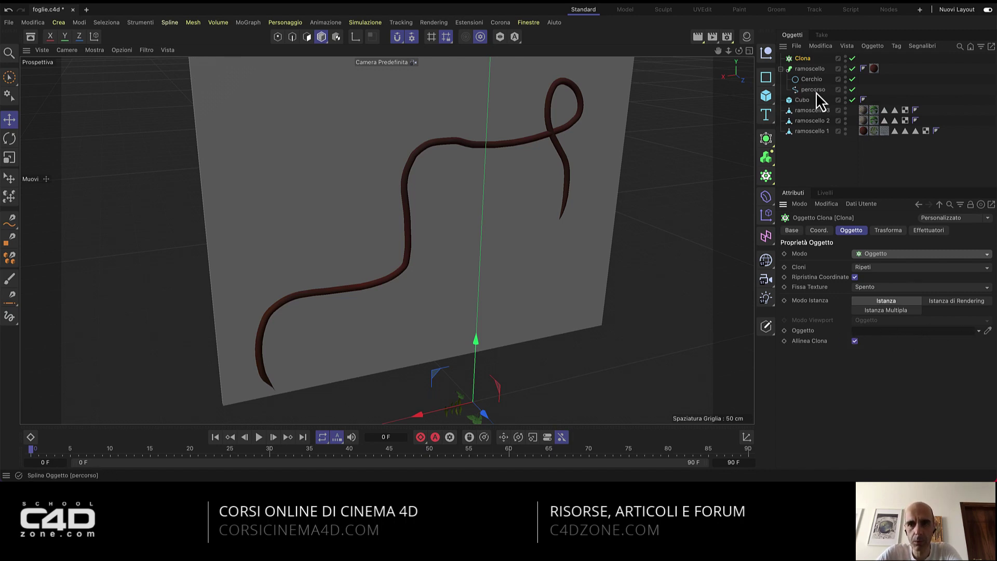
pyautogui.moveTo(811, 90); pyautogui.dragTo(908, 332)
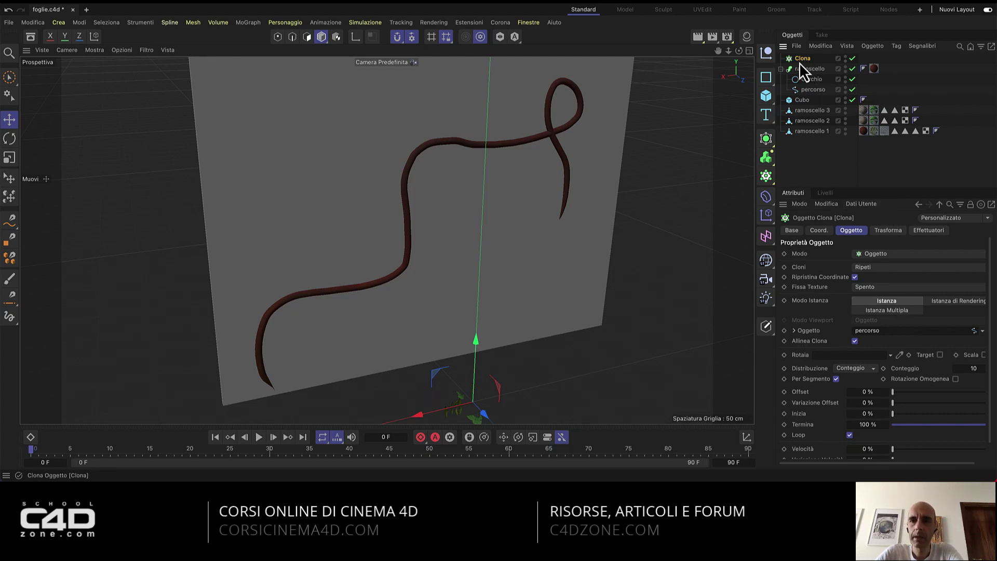
pyautogui.moveTo(821, 146); pyautogui.dragTo(810, 59)
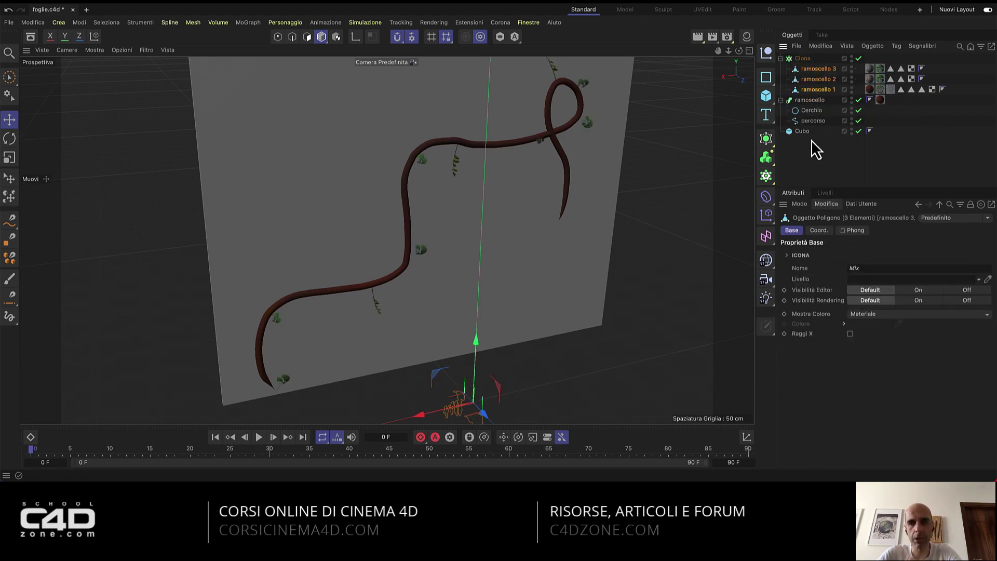
# Select Clona, orbit to inspect the 10 leafy sprigs along the vine, and widen the side panels.
pyautogui.click(822, 157)
pyautogui.click(802, 58)
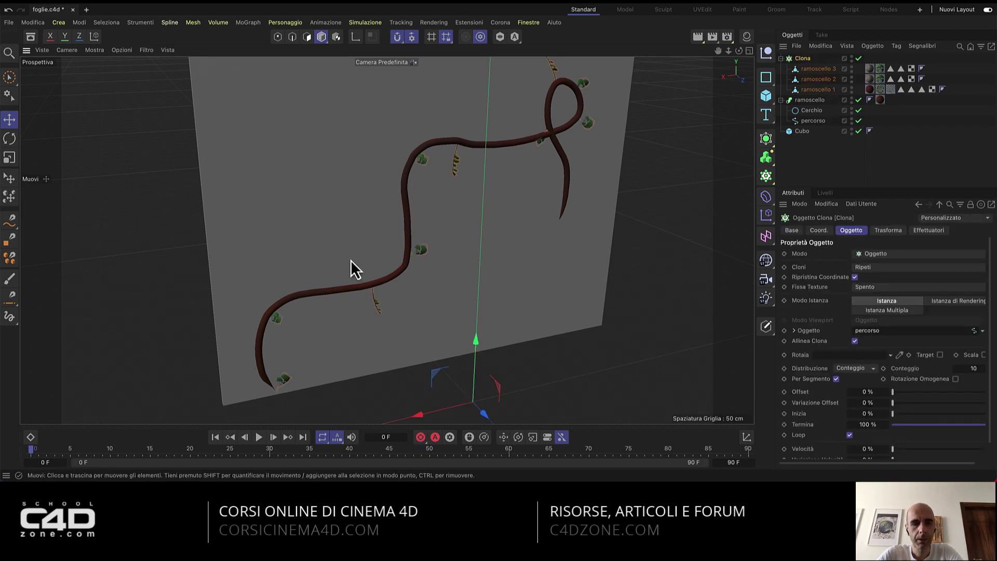
pyautogui.scroll(5, 493, 241)
pyautogui.scroll(2, 469, 160)
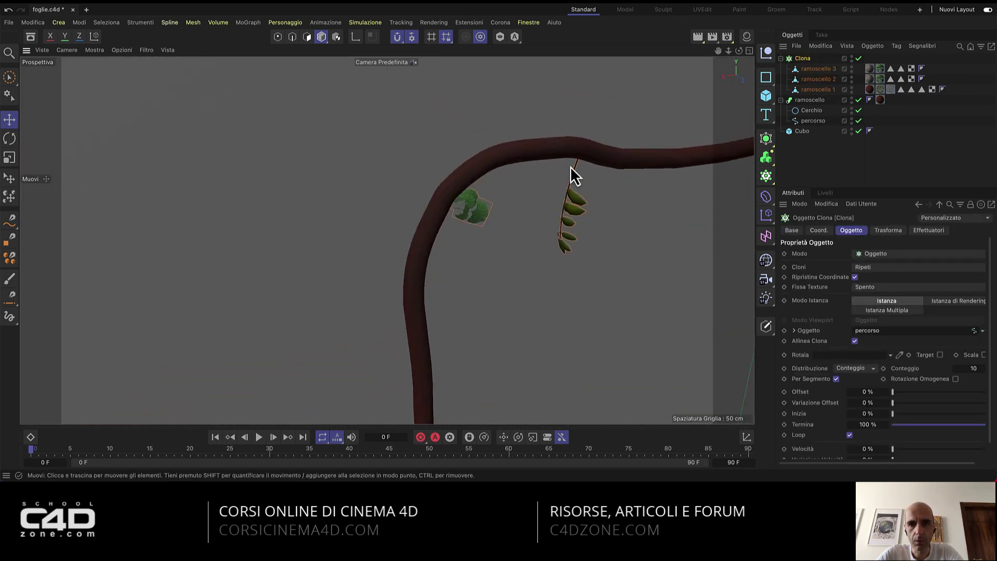
pyautogui.moveTo(570, 166)
pyautogui.keyDown('alt'); pyautogui.mouseDown()
pyautogui.moveTo(672, 167)
pyautogui.moveTo(664, 143)
pyautogui.moveTo(574, 142)
pyautogui.moveTo(379, 240)
pyautogui.moveTo(532, 191)
pyautogui.moveTo(634, 205)
pyautogui.mouseUp(); pyautogui.keyUp('alt')
pyautogui.scroll(-2, 574, 142)
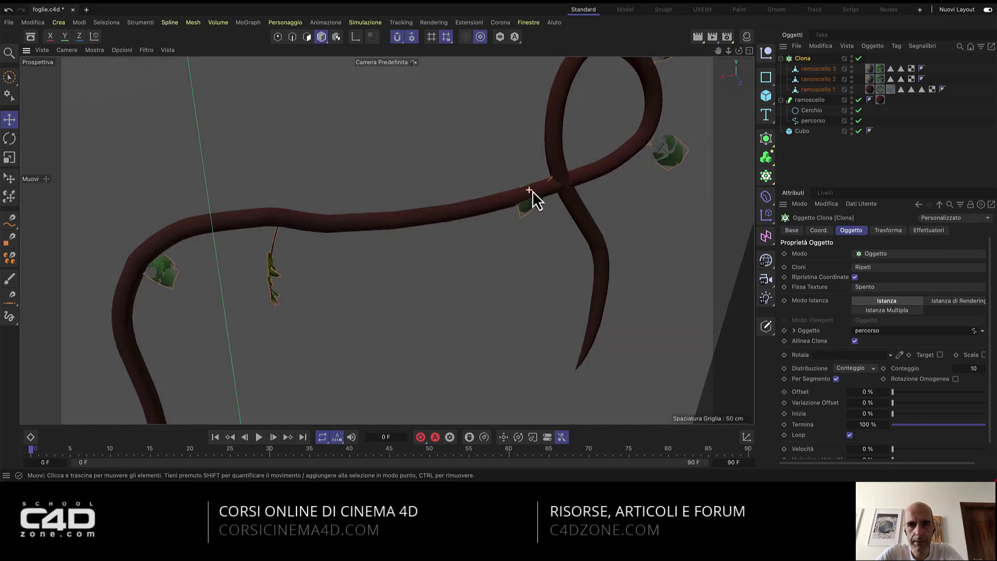
pyautogui.scroll(2, 551, 190)
pyautogui.scroll(-2, 567, 187)
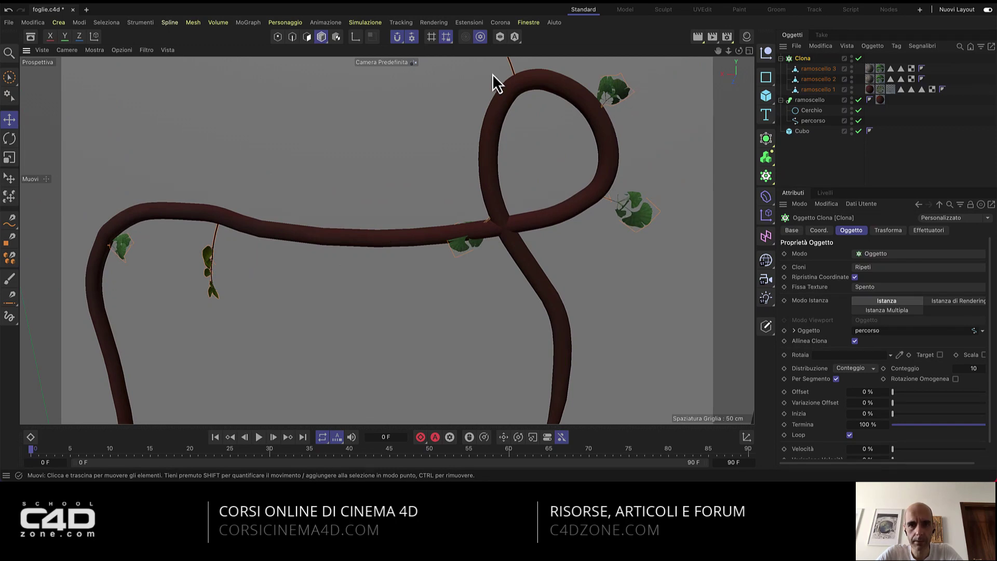
pyautogui.scroll(-2, 495, 156)
pyautogui.keyDown('alt'); pyautogui.moveTo(499, 216); pyautogui.dragTo(505, 158); pyautogui.keyUp('alt')
pyautogui.scroll(-3, 488, 166)
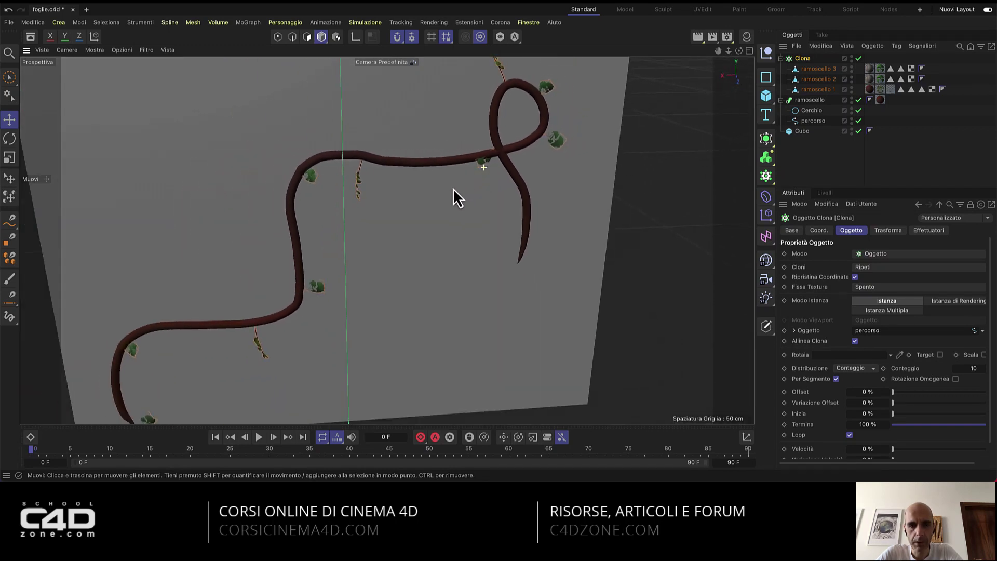
pyautogui.keyDown('alt'); pyautogui.moveTo(453, 187); pyautogui.dragTo(481, 221); pyautogui.keyUp('alt')
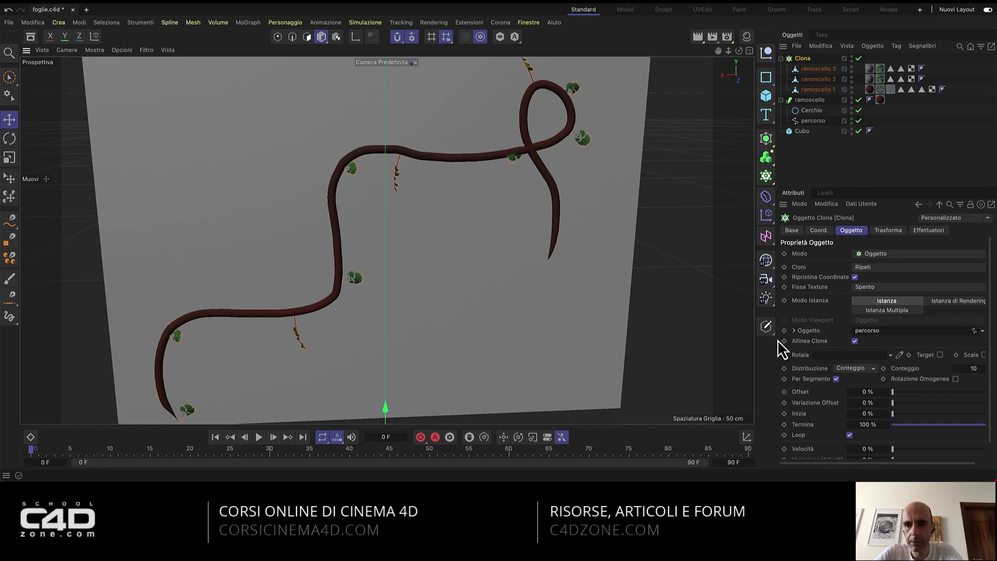
pyautogui.moveTo(775, 340); pyautogui.dragTo(741, 343)
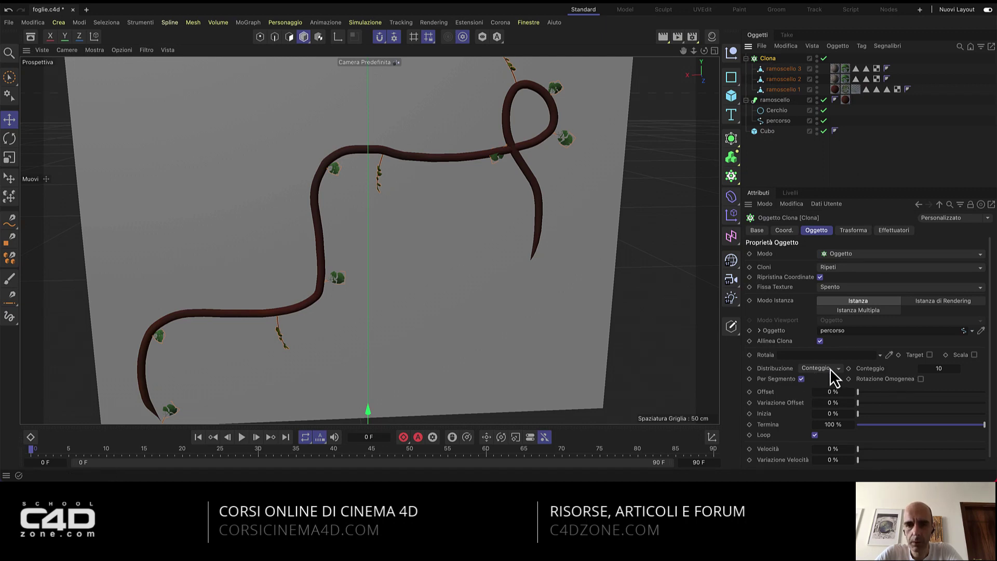
pyautogui.moveTo(937, 368)
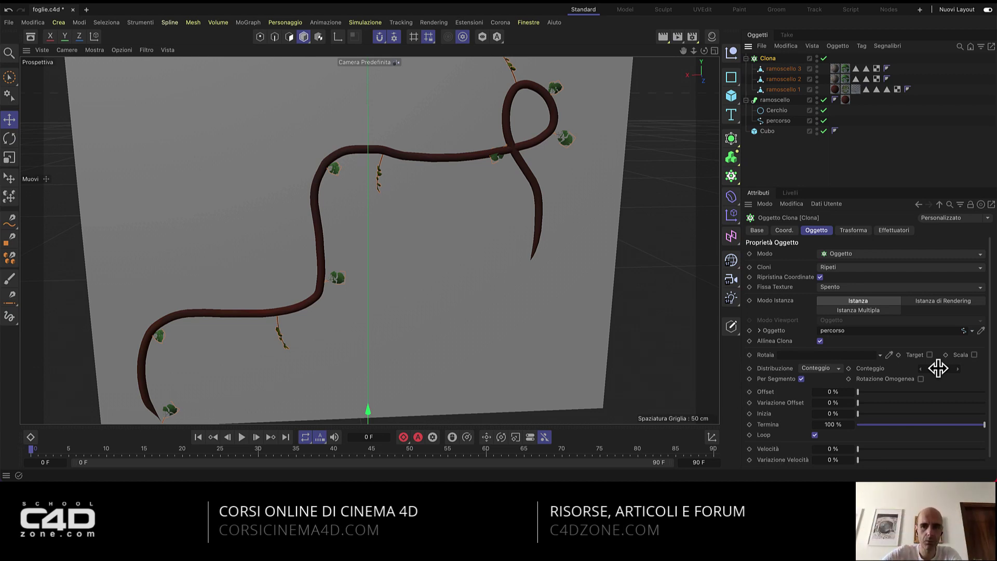
# Set Clona's Distribuzione to Passo with a 10 cm step, after trying 5 cm.
pyautogui.click(833, 369)
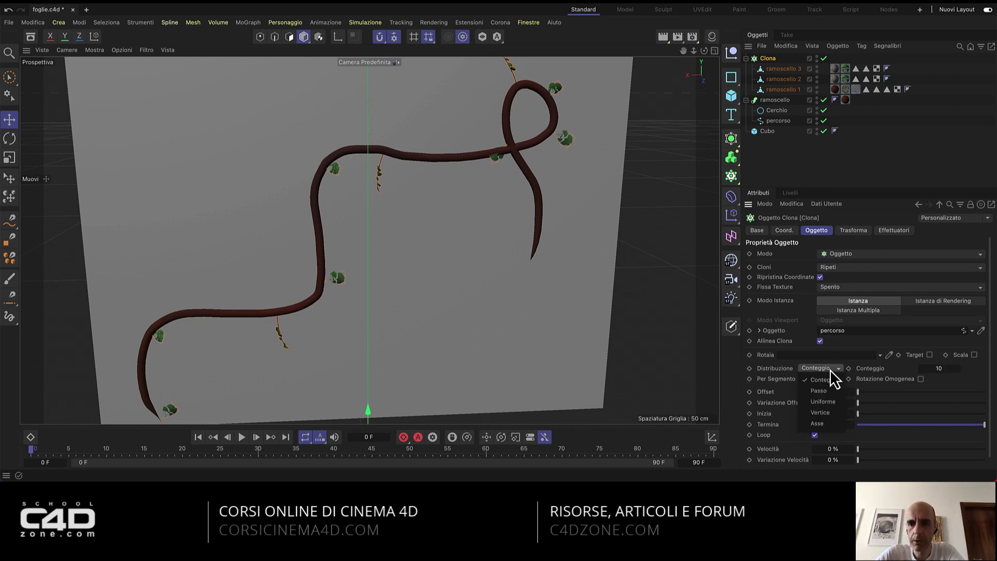
pyautogui.click(828, 391)
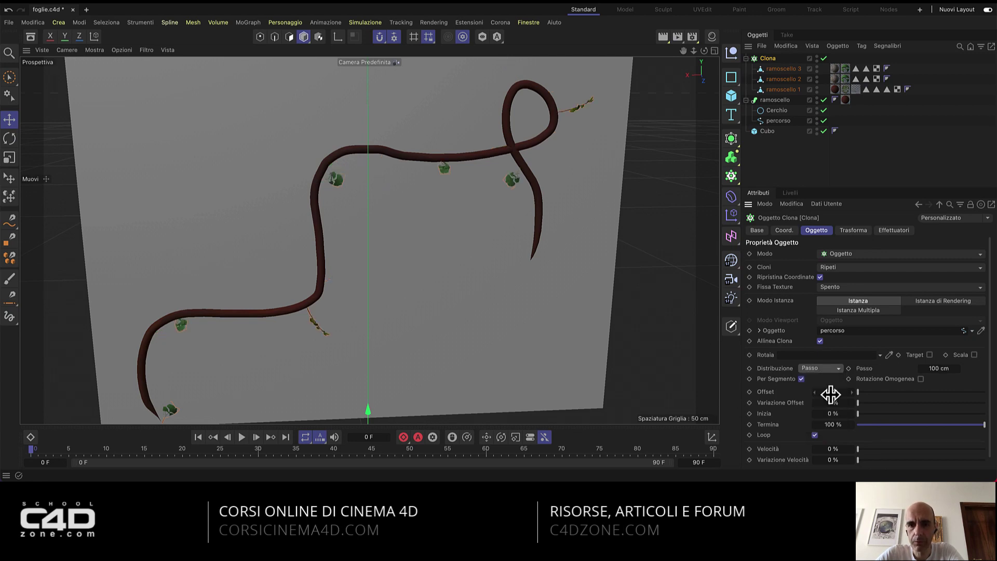
pyautogui.click(938, 368)
pyautogui.write('5')
pyautogui.press('Return')
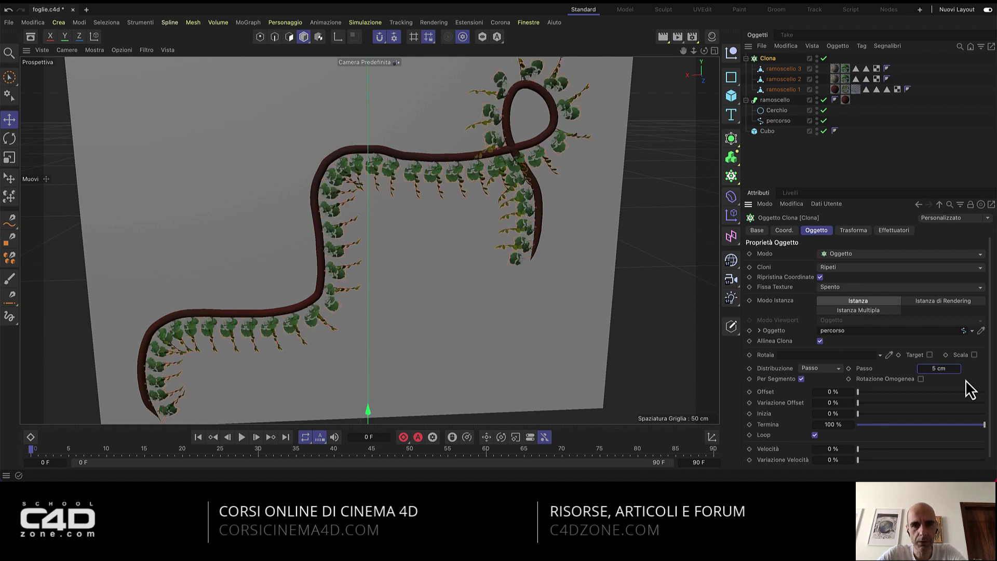
pyautogui.click(953, 369)
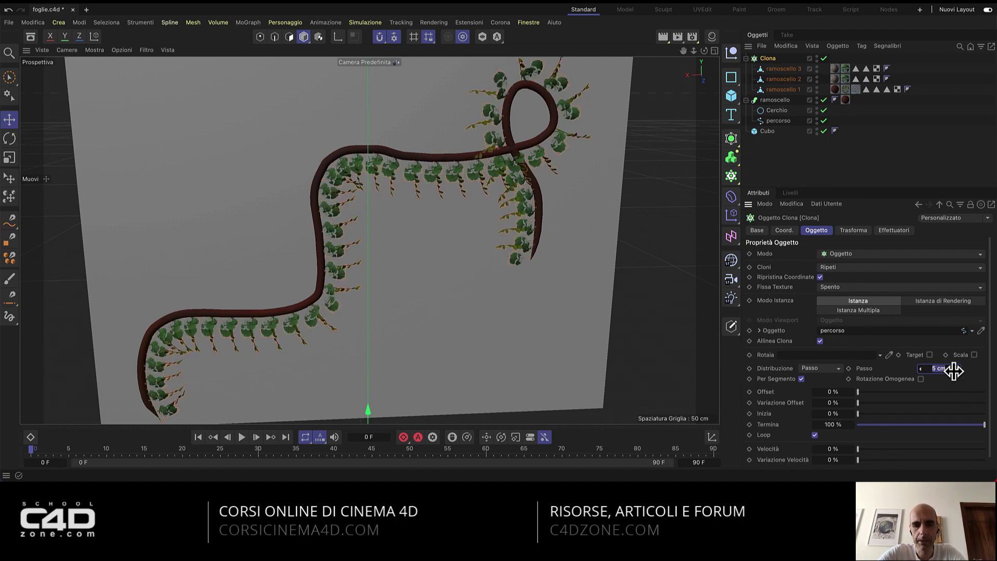
pyautogui.write('10')
pyautogui.press('Return')
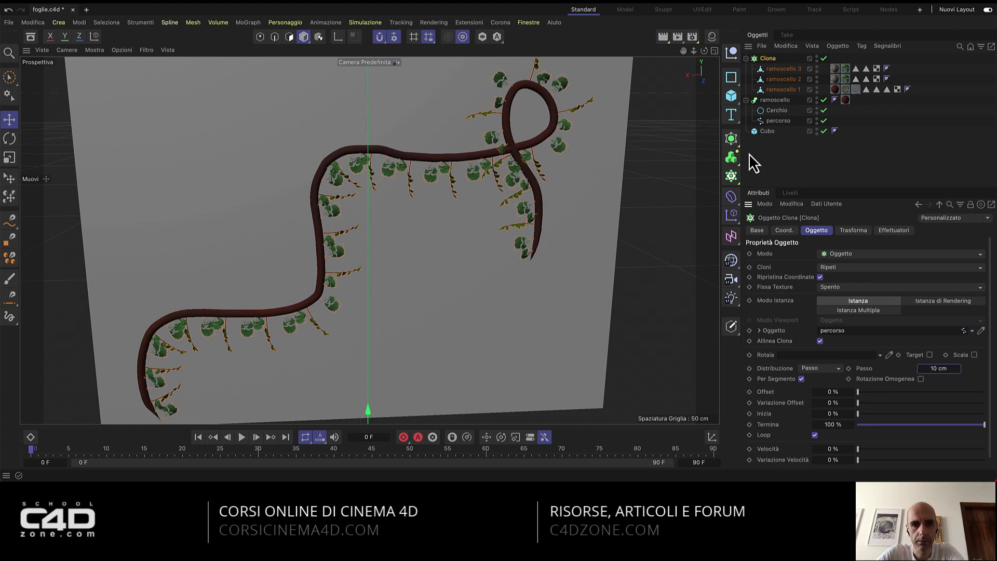
# Preview the Offset and Termina sliders to see leaves slide along the vine.
pyautogui.moveTo(703, 50)
pyautogui.mouseDown()
pyautogui.moveTo(649, 57)
pyautogui.moveTo(705, 53)
pyautogui.mouseUp()
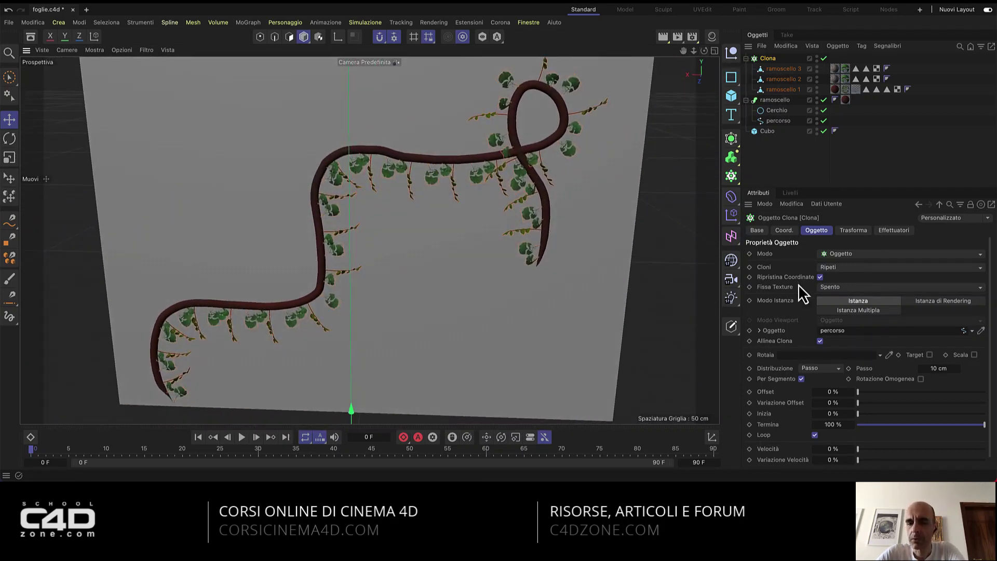
pyautogui.moveTo(858, 391)
pyautogui.mouseDown()
pyautogui.moveTo(858, 403)
pyautogui.moveTo(815, 417)
pyautogui.mouseUp()
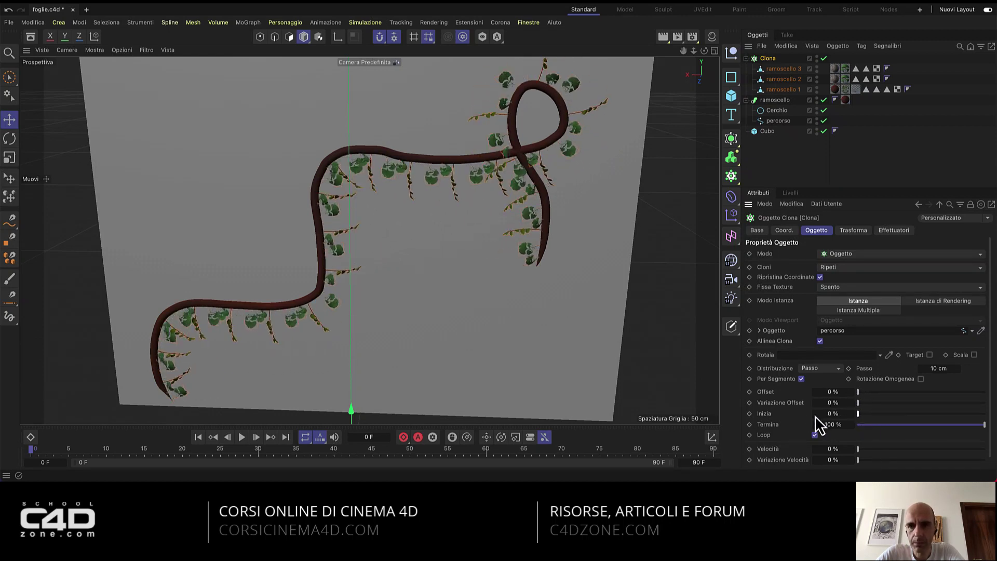
pyautogui.moveTo(987, 426)
pyautogui.mouseDown()
pyautogui.moveTo(859, 438)
pyautogui.moveTo(986, 431)
pyautogui.mouseUp()
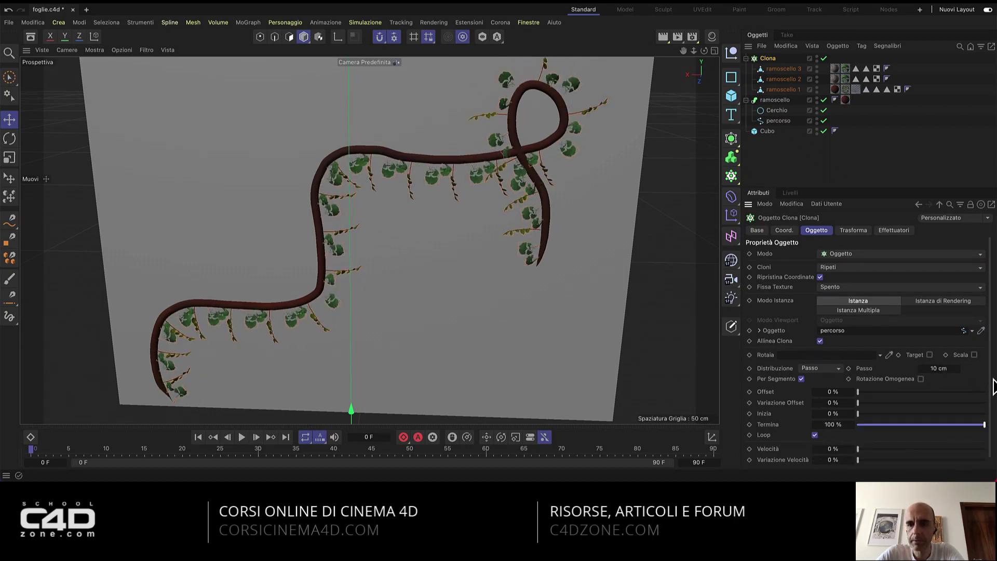
pyautogui.moveTo(992, 386)
pyautogui.mouseDown()
pyautogui.moveTo(991, 408)
pyautogui.moveTo(990, 375)
pyautogui.mouseUp()
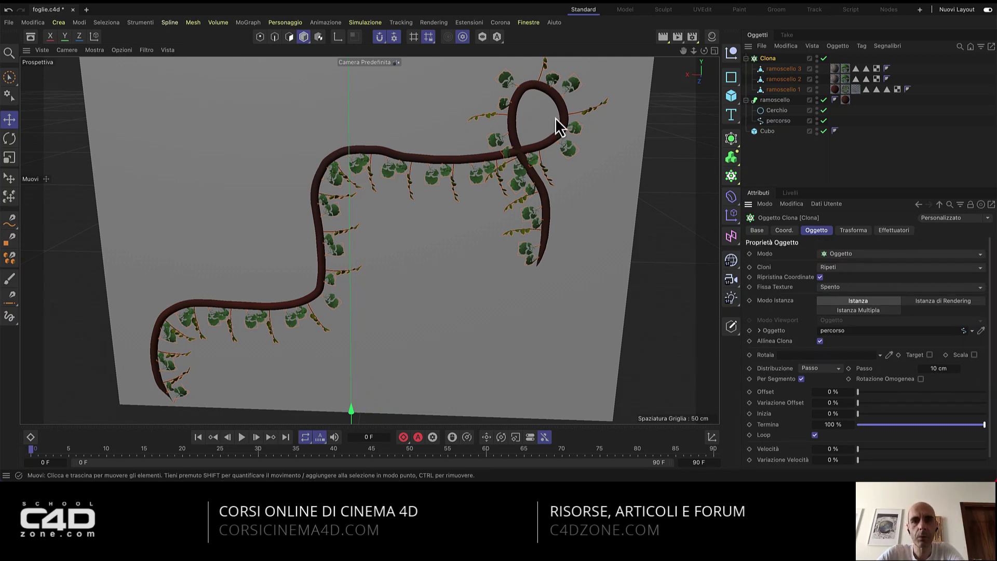
pyautogui.keyDown('alt'); pyautogui.moveTo(505, 219); pyautogui.dragTo(407, 218); pyautogui.keyUp('alt')
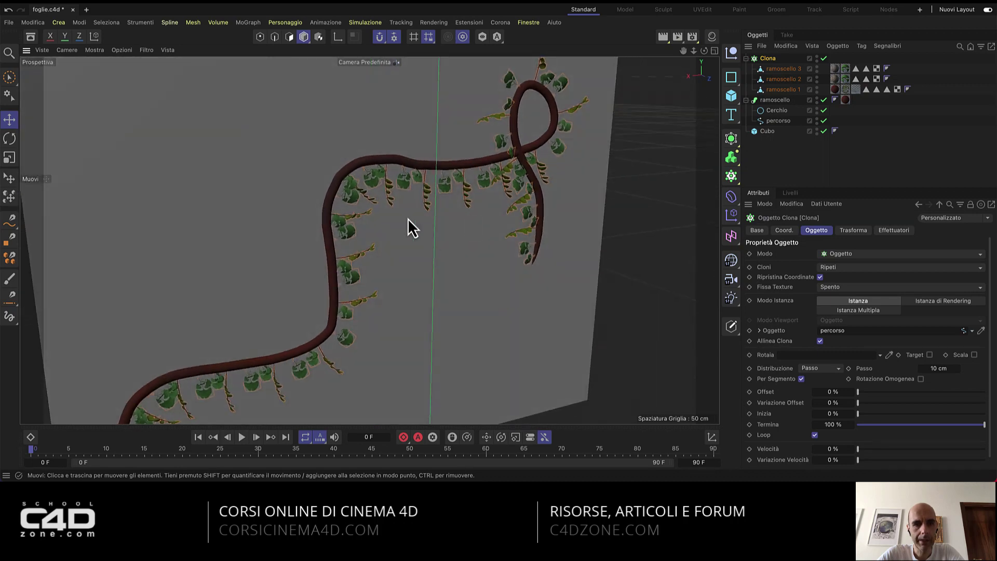
pyautogui.moveTo(375, 289)
pyautogui.keyDown('alt'); pyautogui.mouseDown()
pyautogui.moveTo(349, 285)
pyautogui.moveTo(372, 263)
pyautogui.moveTo(400, 269)
pyautogui.moveTo(389, 269)
pyautogui.moveTo(454, 228)
pyautogui.mouseUp(); pyautogui.keyUp('alt')
pyautogui.scroll(-2, 390, 267)
pyautogui.scroll(-3, 387, 270)
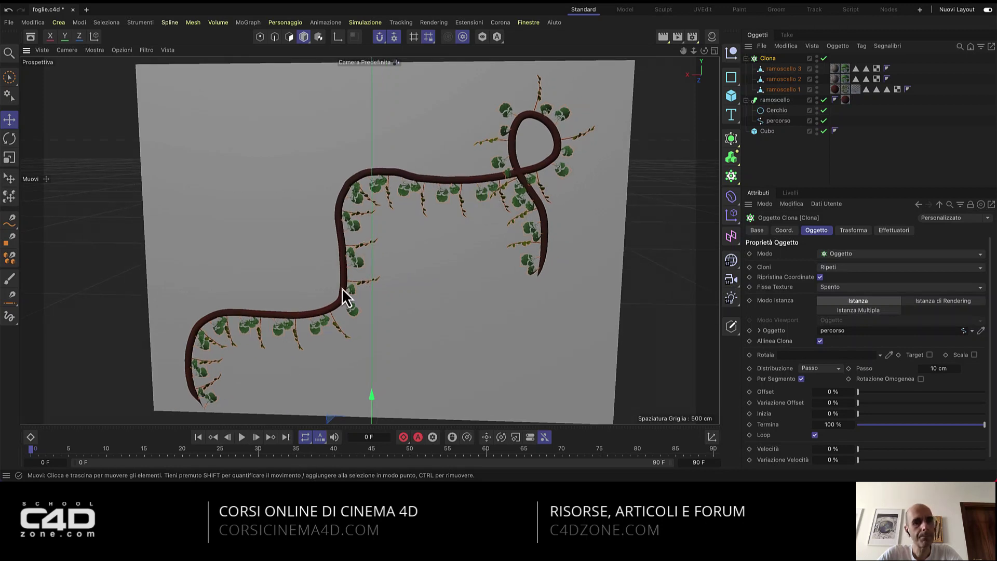
pyautogui.keyDown('alt'); pyautogui.moveTo(342, 296); pyautogui.dragTo(332, 295, button='middle'); pyautogui.keyUp('alt')
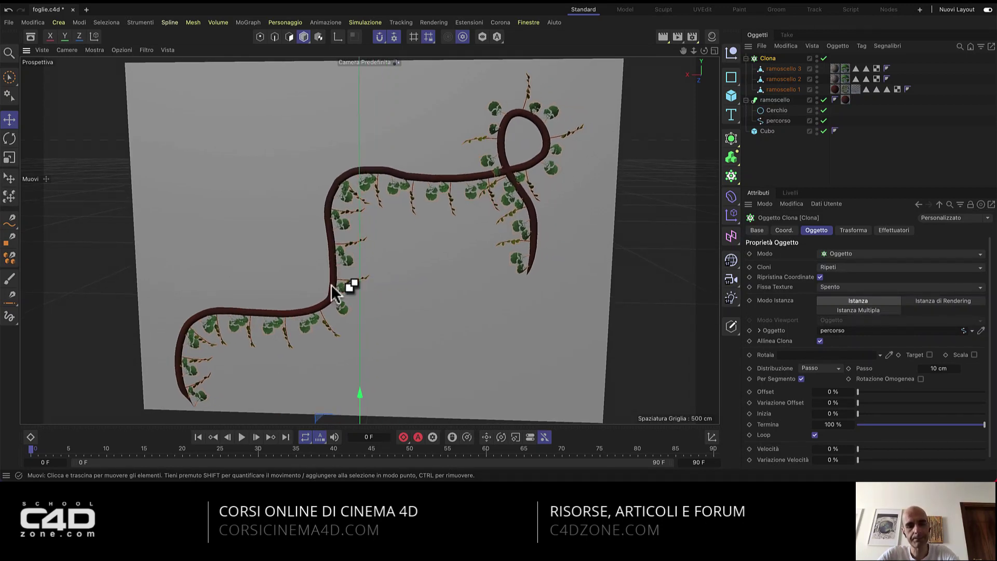
pyautogui.scroll(3, 338, 283)
pyautogui.scroll(1, 379, 265)
pyautogui.moveTo(386, 271)
pyautogui.keyDown('alt'); pyautogui.mouseDown()
pyautogui.moveTo(378, 260)
pyautogui.moveTo(415, 261)
pyautogui.moveTo(403, 249)
pyautogui.moveTo(390, 260)
pyautogui.moveTo(449, 251)
pyautogui.moveTo(407, 216)
pyautogui.moveTo(435, 229)
pyautogui.moveTo(536, 204)
pyautogui.moveTo(522, 223)
pyautogui.moveTo(547, 196)
pyautogui.moveTo(487, 225)
pyautogui.moveTo(544, 237)
pyautogui.moveTo(394, 252)
pyautogui.moveTo(484, 229)
pyautogui.mouseUp(); pyautogui.keyUp('alt')
pyautogui.scroll(3, 449, 251)
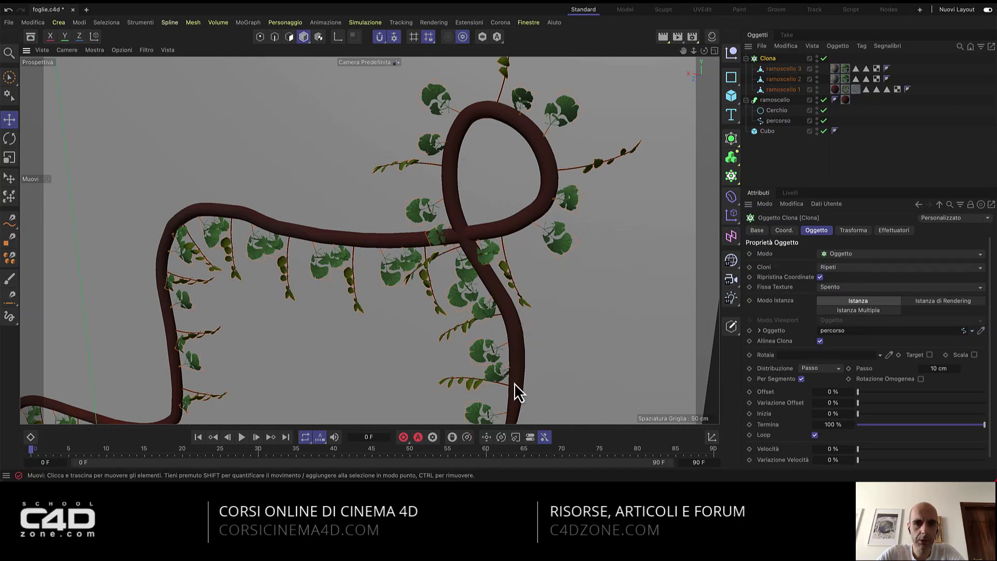
pyautogui.moveTo(328, 294)
pyautogui.keyDown('alt'); pyautogui.mouseDown()
pyautogui.moveTo(404, 266)
pyautogui.moveTo(411, 283)
pyautogui.mouseUp(); pyautogui.keyUp('alt')
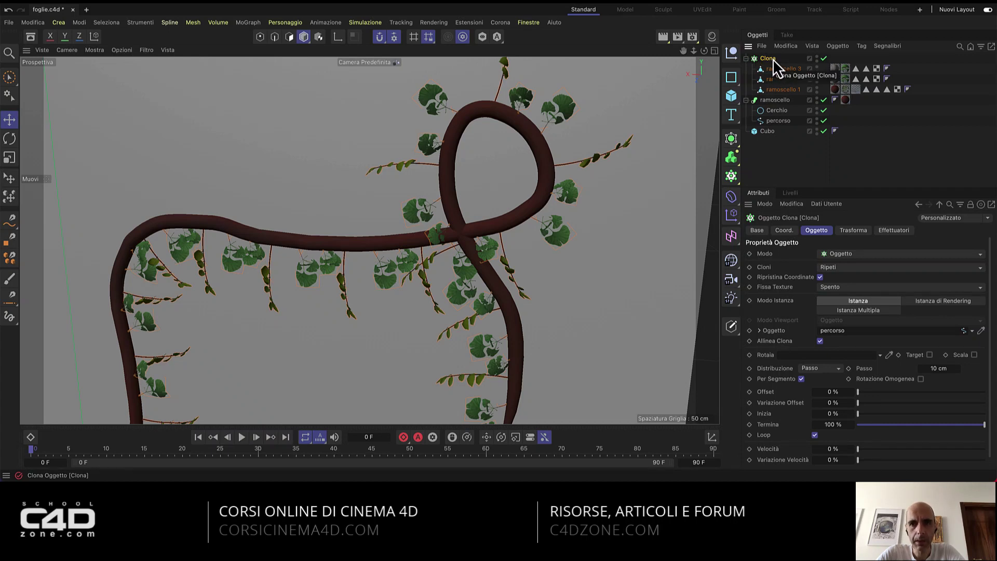
# Add a Casuale effector and switch it from random Posizione to random Rotazione.
pyautogui.click(732, 215)
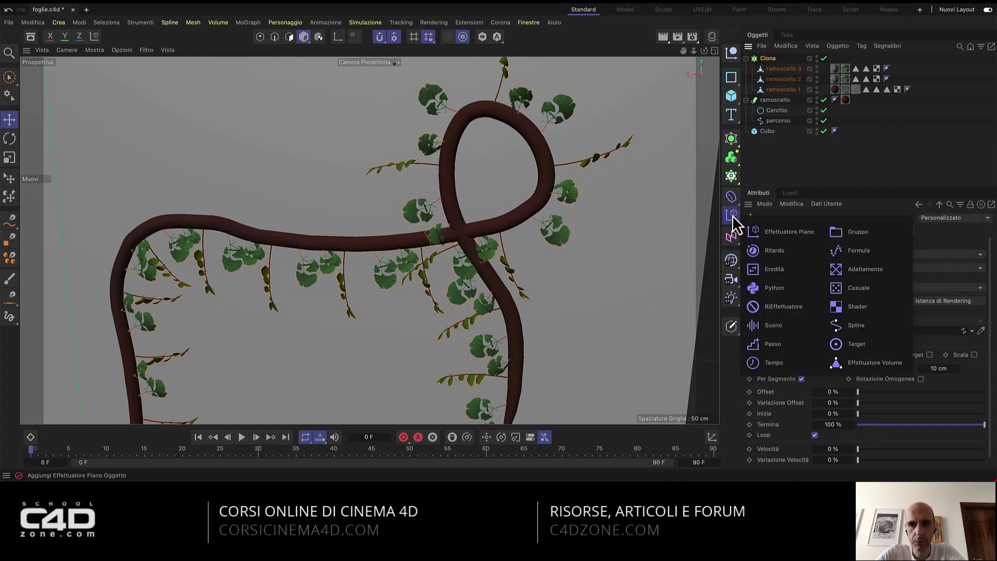
pyautogui.click(884, 290)
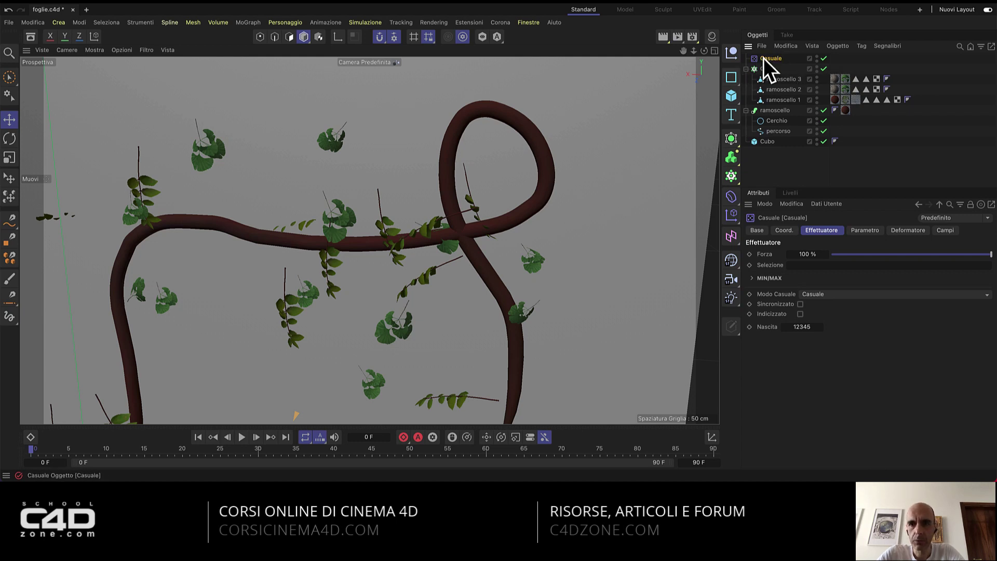
pyautogui.click(874, 232)
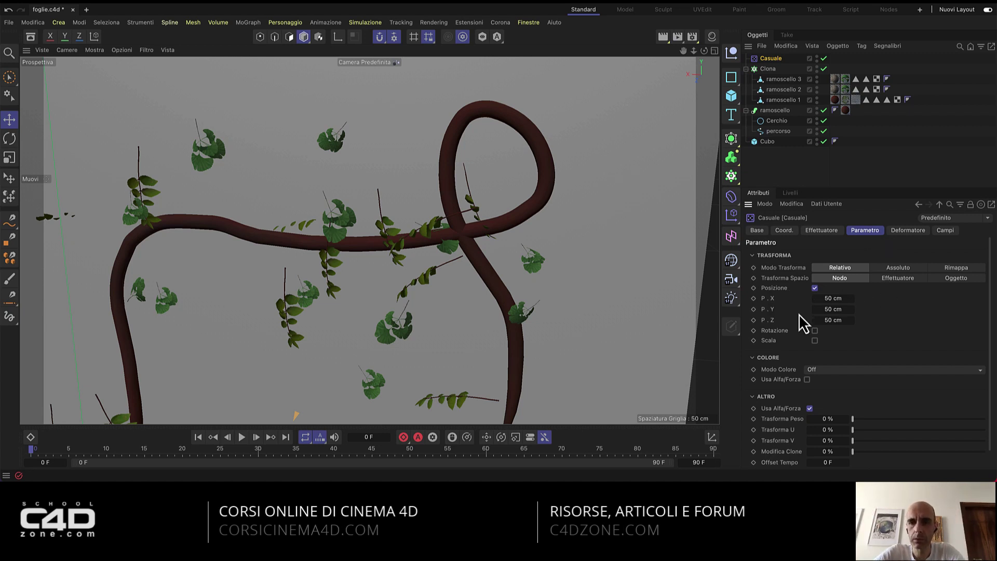
pyautogui.click(814, 289)
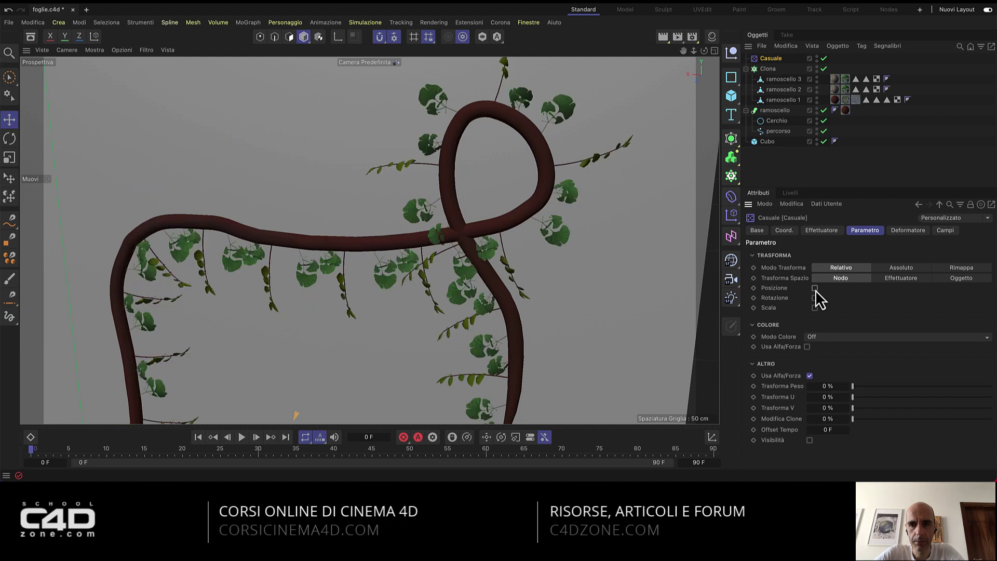
pyautogui.click(815, 298)
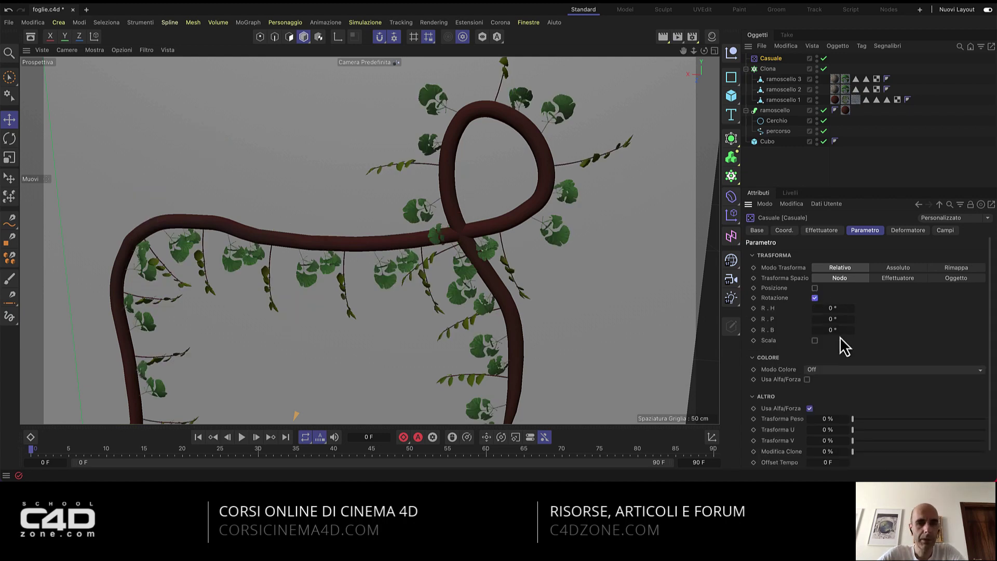
# Set random rotation to H 83°, P 360°, B 15°, and hide the Cubo wall.
pyautogui.moveTo(482, 169)
pyautogui.keyDown('alt'); pyautogui.mouseDown()
pyautogui.moveTo(444, 210)
pyautogui.moveTo(449, 239)
pyautogui.moveTo(479, 205)
pyautogui.mouseUp(); pyautogui.keyUp('alt')
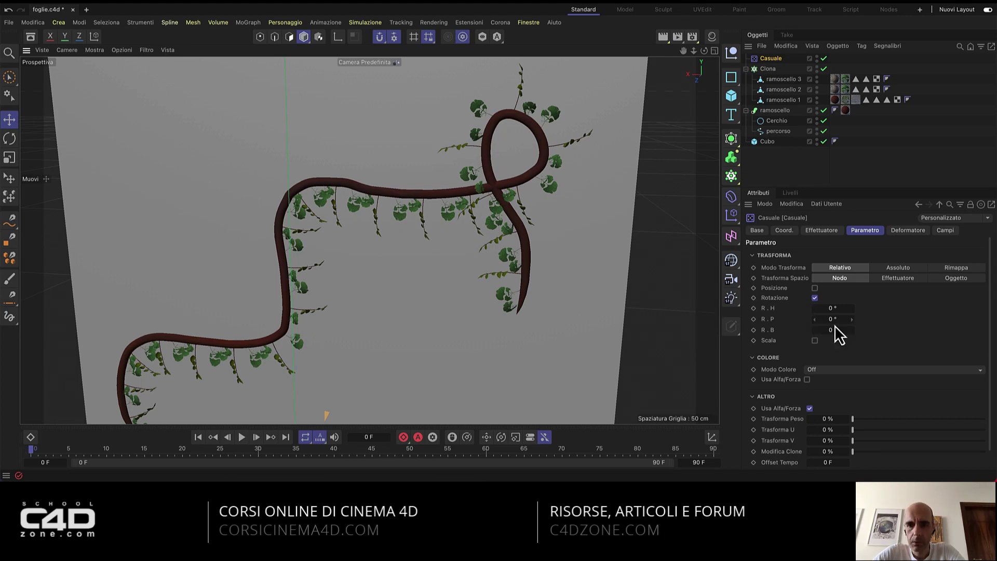
pyautogui.moveTo(830, 309)
pyautogui.mouseDown()
pyautogui.moveTo(852, 309)
pyautogui.moveTo(831, 309)
pyautogui.mouseUp()
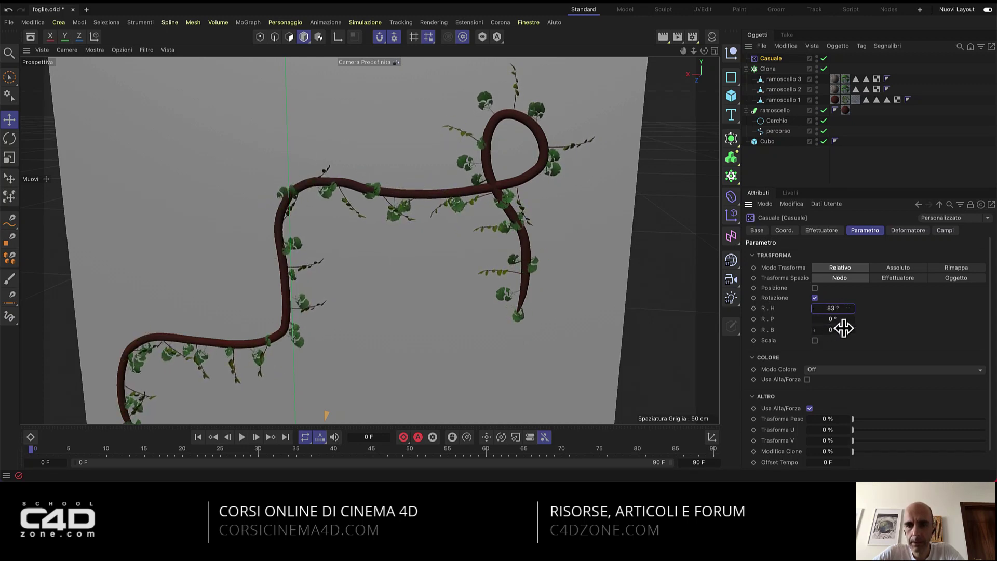
pyautogui.moveTo(832, 319); pyautogui.dragTo(841, 322)
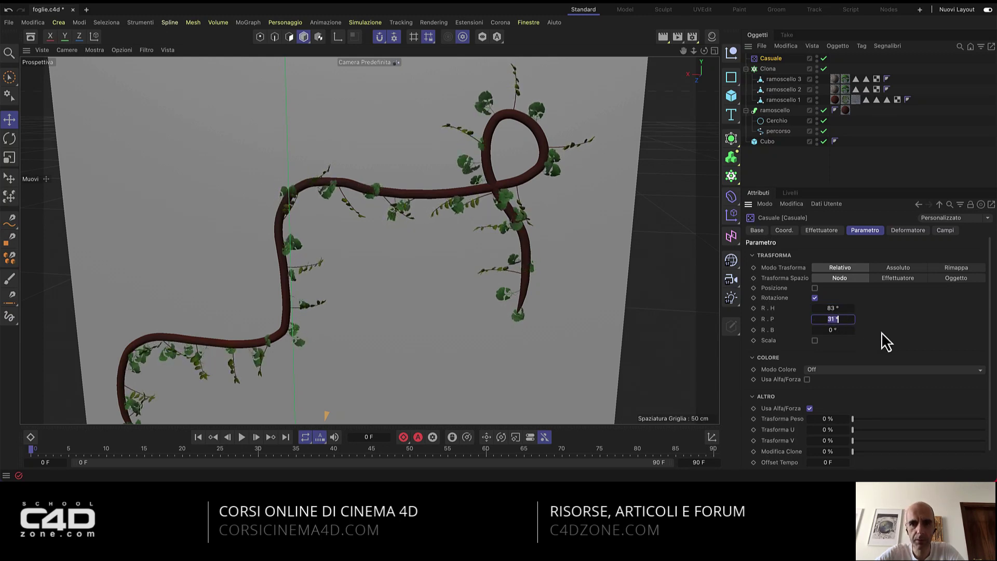
pyautogui.write('360')
pyautogui.press('Return')
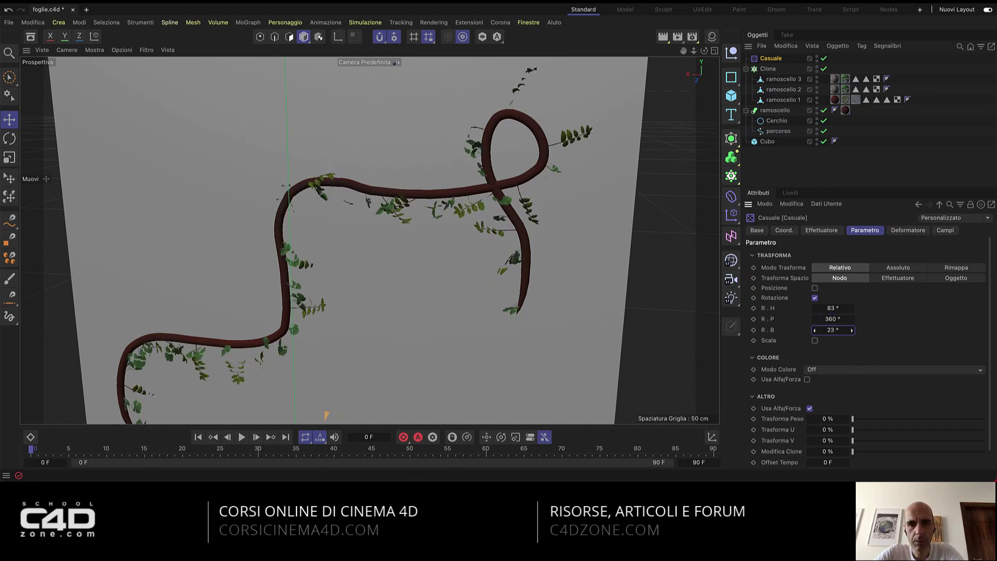
pyautogui.moveTo(833, 331); pyautogui.dragTo(844, 331)
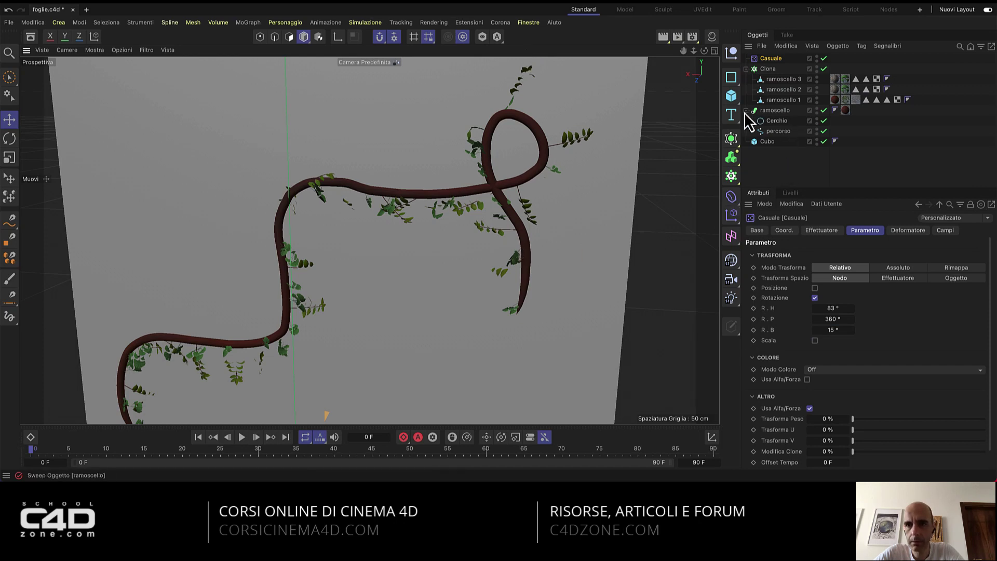
pyautogui.click(823, 141)
# Raise the random bank rotation to 180° and move the Casuale effector beside the vine.
pyautogui.keyDown('alt'); pyautogui.moveTo(445, 207); pyautogui.dragTo(554, 191); pyautogui.keyUp('alt')
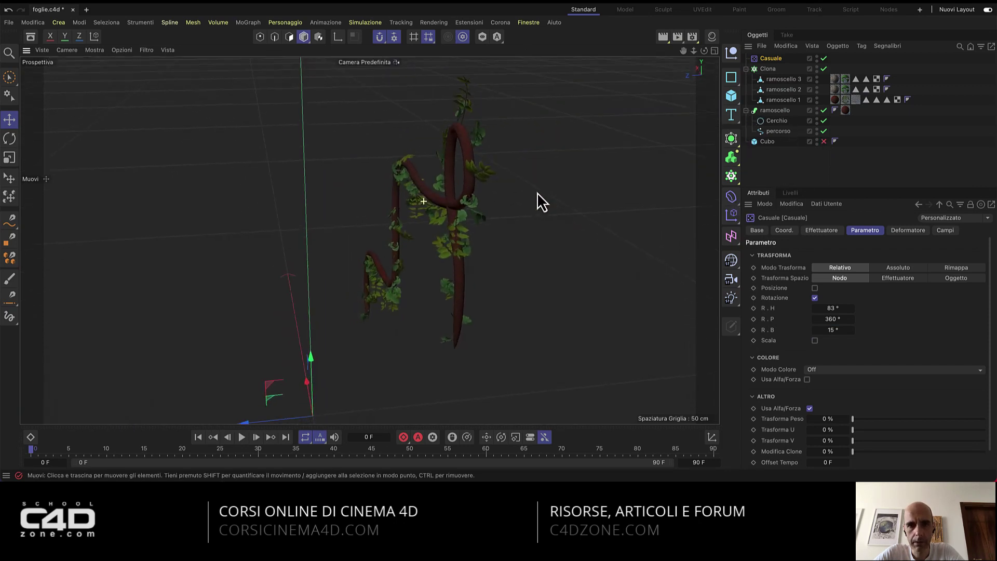
pyautogui.moveTo(837, 334)
pyautogui.mouseDown()
pyautogui.moveTo(872, 334)
pyautogui.moveTo(851, 329)
pyautogui.moveTo(856, 339)
pyautogui.mouseUp()
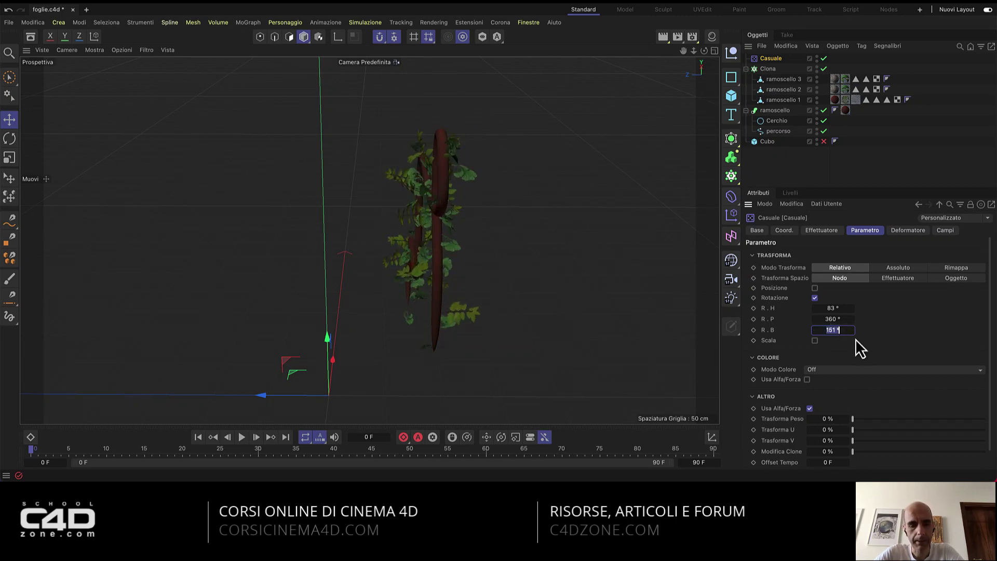
pyautogui.write('0')
pyautogui.press('Return')
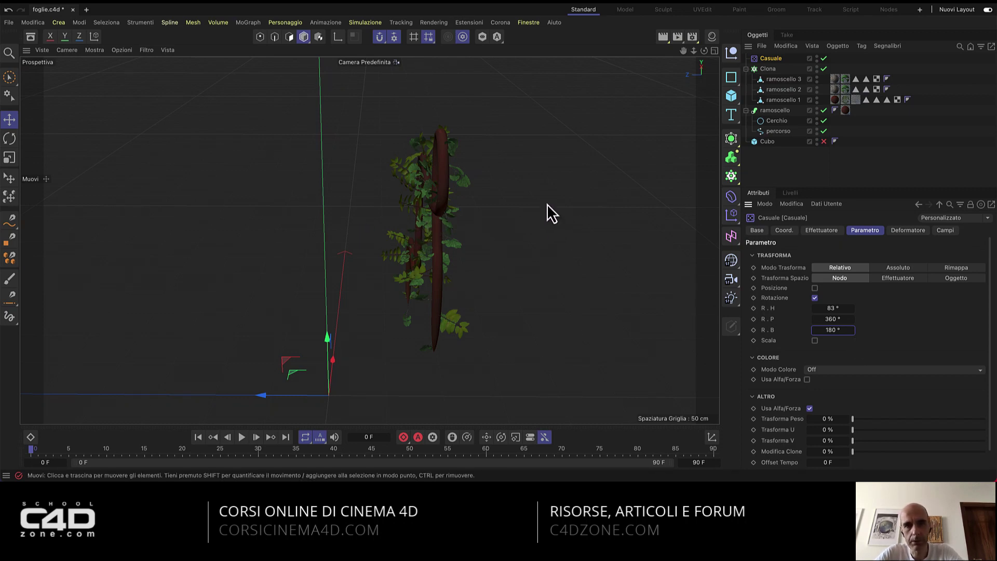
pyautogui.moveTo(328, 395); pyautogui.dragTo(393, 138)
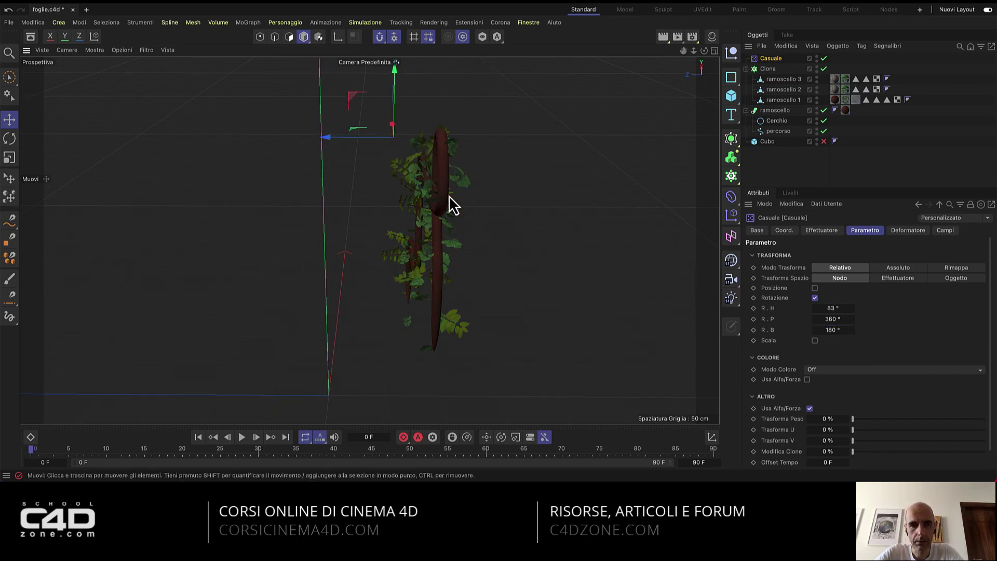
# Check the leaves from several angles and set the random heading to 70°.
pyautogui.moveTo(438, 217)
pyautogui.keyDown('alt'); pyautogui.mouseDown()
pyautogui.moveTo(304, 239)
pyautogui.moveTo(260, 270)
pyautogui.moveTo(195, 270)
pyautogui.moveTo(382, 248)
pyautogui.moveTo(362, 254)
pyautogui.moveTo(493, 186)
pyautogui.moveTo(453, 176)
pyautogui.moveTo(436, 191)
pyautogui.moveTo(474, 186)
pyautogui.mouseUp(); pyautogui.keyUp('alt')
pyautogui.moveTo(536, 160)
pyautogui.keyDown('alt'); pyautogui.mouseDown()
pyautogui.moveTo(578, 200)
pyautogui.moveTo(610, 209)
pyautogui.moveTo(605, 175)
pyautogui.moveTo(568, 211)
pyautogui.moveTo(652, 236)
pyautogui.moveTo(546, 212)
pyautogui.moveTo(536, 224)
pyautogui.moveTo(572, 241)
pyautogui.moveTo(572, 270)
pyautogui.moveTo(535, 249)
pyautogui.moveTo(304, 290)
pyautogui.mouseUp(); pyautogui.keyUp('alt')
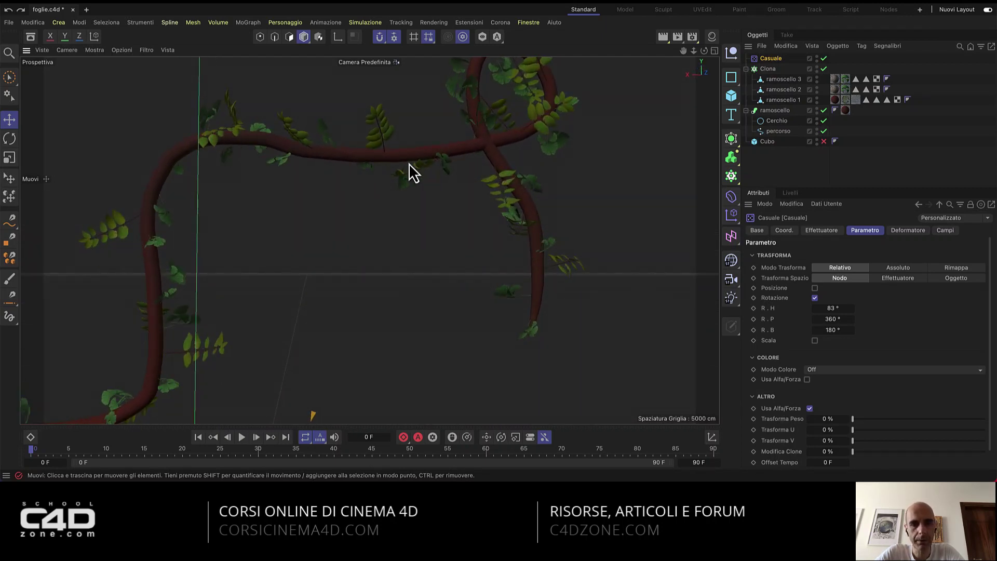
pyautogui.keyDown('alt'); pyautogui.moveTo(414, 157); pyautogui.dragTo(494, 196); pyautogui.keyUp('alt')
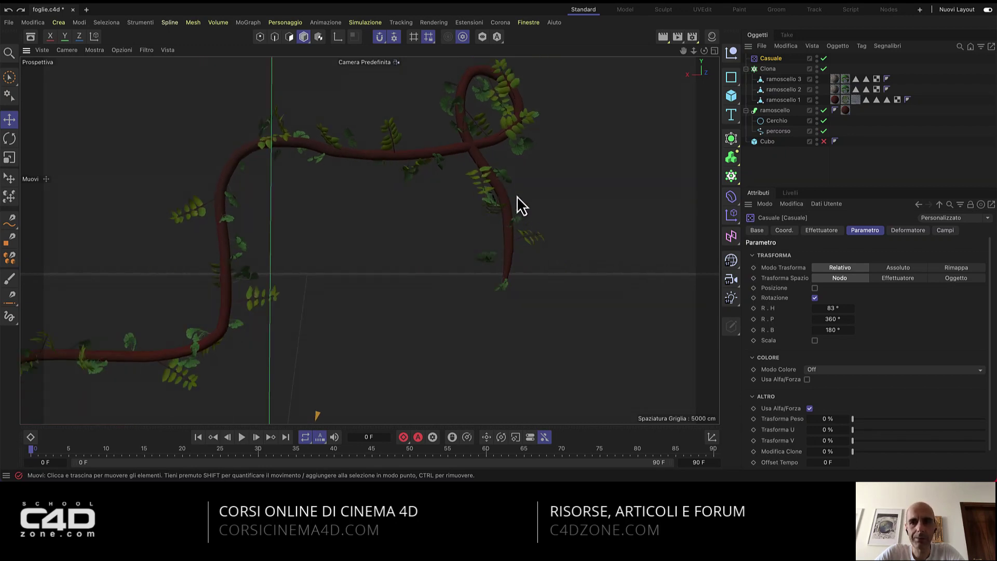
pyautogui.moveTo(839, 308)
pyautogui.mouseDown()
pyautogui.moveTo(830, 308)
pyautogui.moveTo(839, 308)
pyautogui.mouseUp()
pyautogui.write('13')
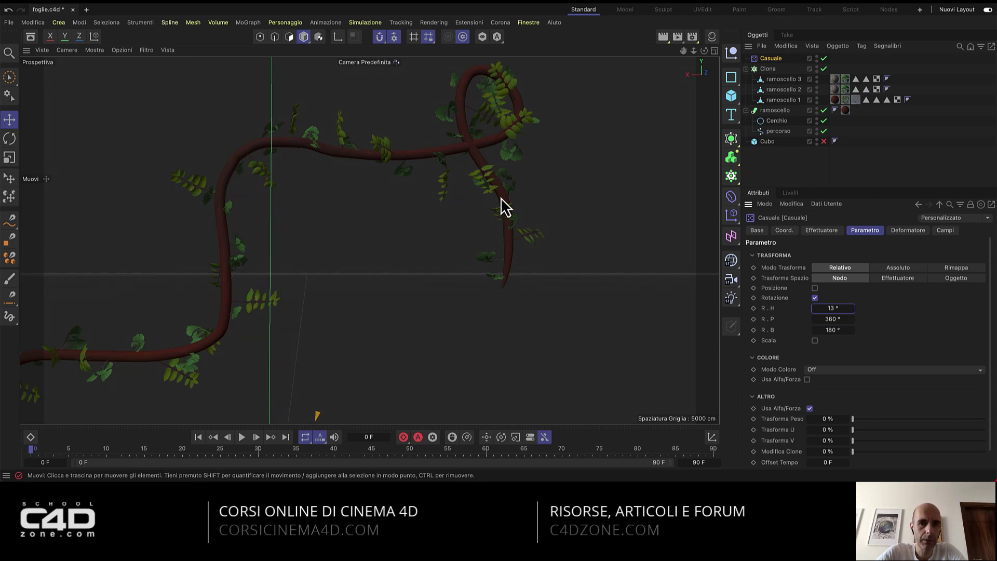
pyautogui.moveTo(841, 308); pyautogui.dragTo(817, 308)
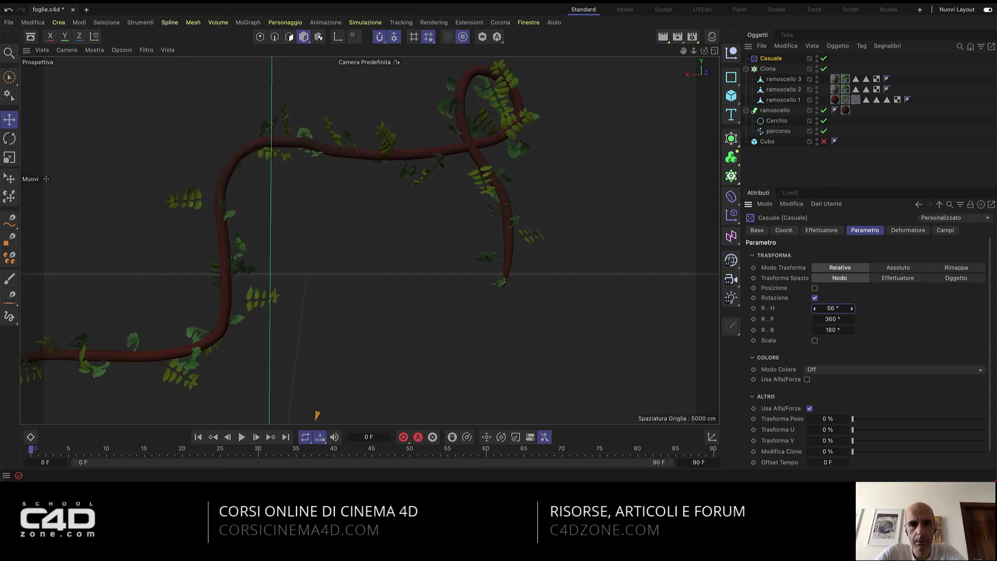
pyautogui.write('70')
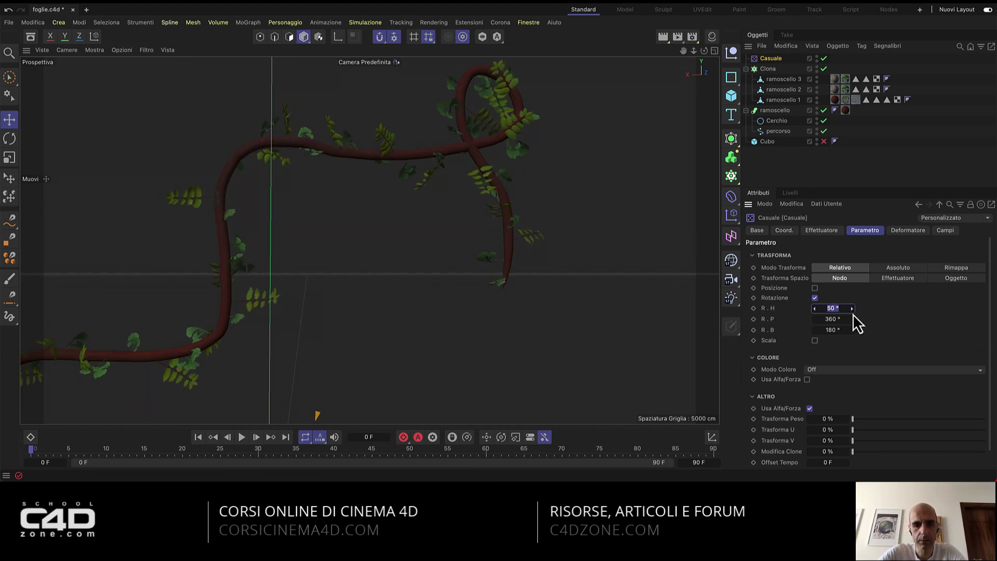
pyautogui.press('Return')
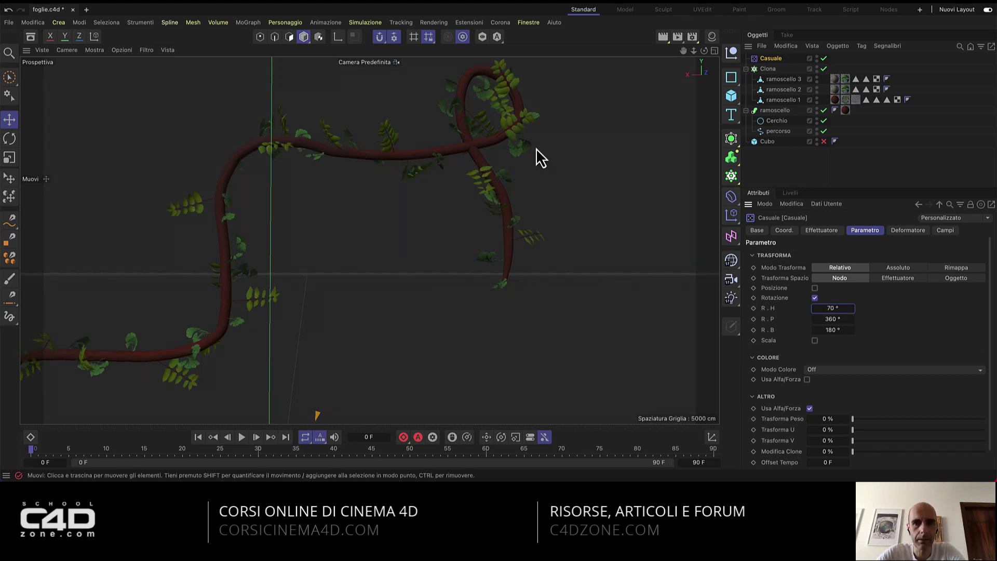
pyautogui.moveTo(494, 180)
pyautogui.keyDown('alt'); pyautogui.mouseDown()
pyautogui.moveTo(400, 231)
pyautogui.moveTo(418, 207)
pyautogui.moveTo(368, 207)
pyautogui.moveTo(387, 208)
pyautogui.mouseUp(); pyautogui.keyUp('alt')
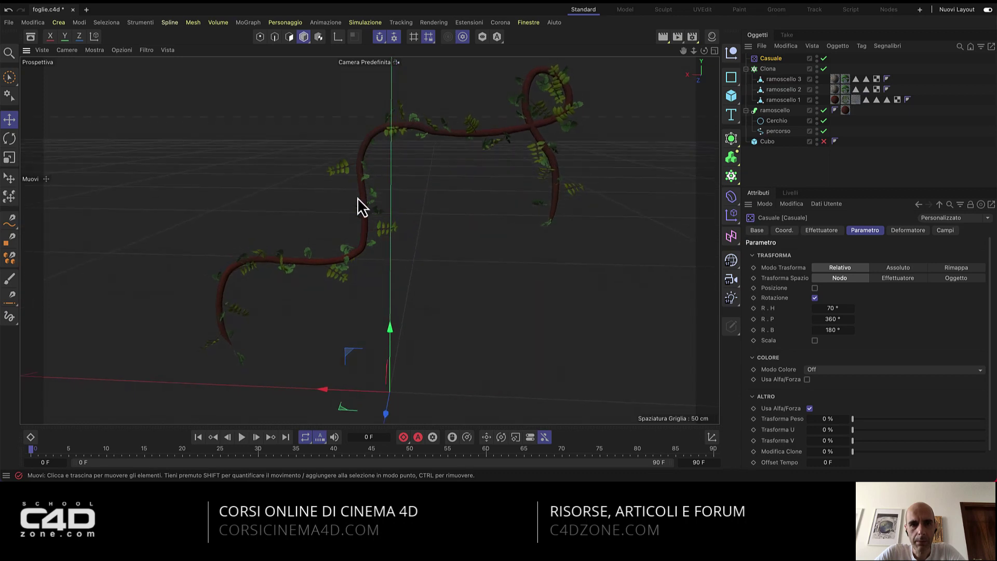
# Turn on Scala and Scala Uniforme in Casuale at 0.4, then zoom out to see the vine.
pyautogui.scroll(5, 358, 200)
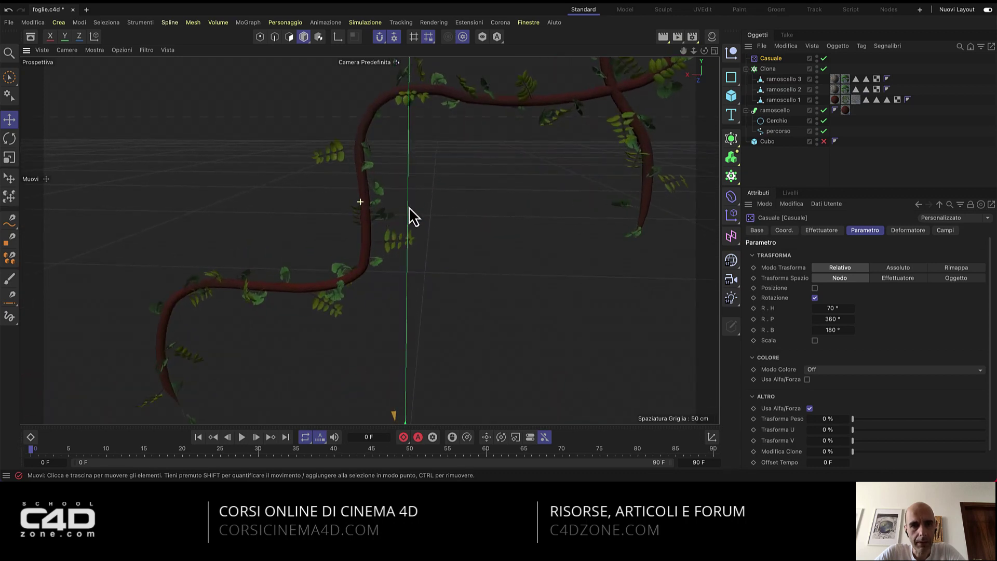
pyautogui.click(814, 341)
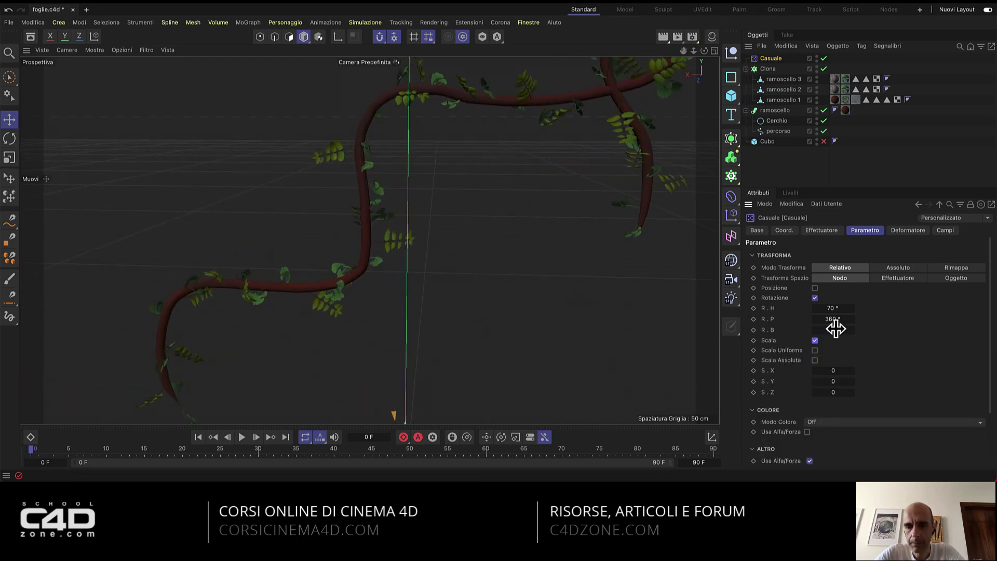
pyautogui.click(814, 350)
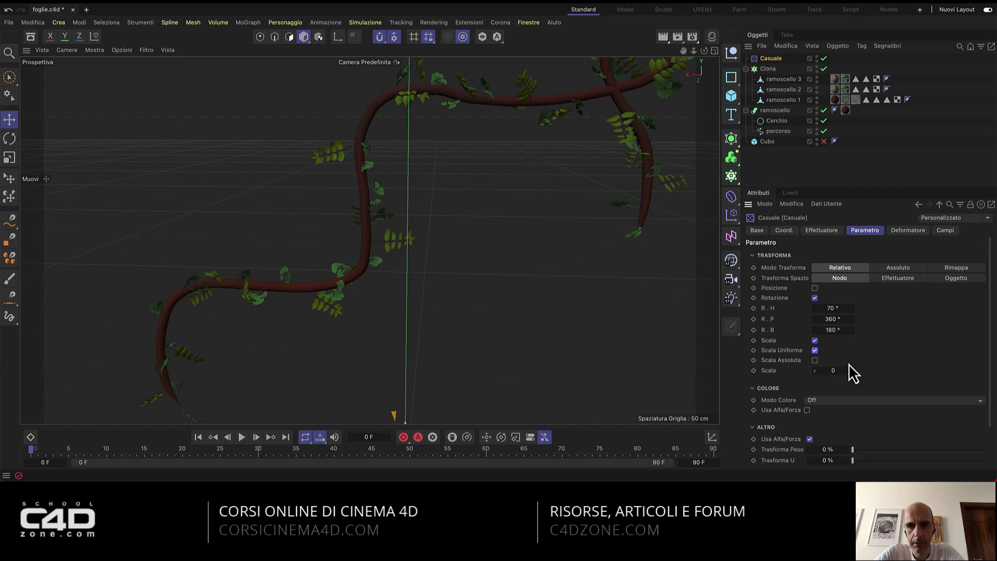
pyautogui.moveTo(834, 370)
pyautogui.mouseDown()
pyautogui.moveTo(856, 370)
pyautogui.moveTo(817, 370)
pyautogui.moveTo(835, 370)
pyautogui.mouseUp()
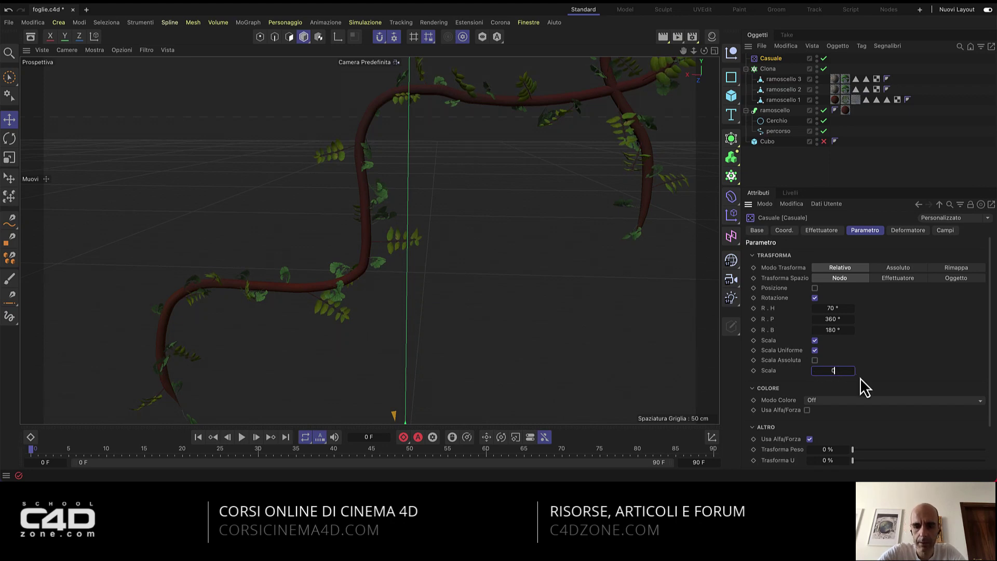
pyautogui.write('.4')
pyautogui.press('Return')
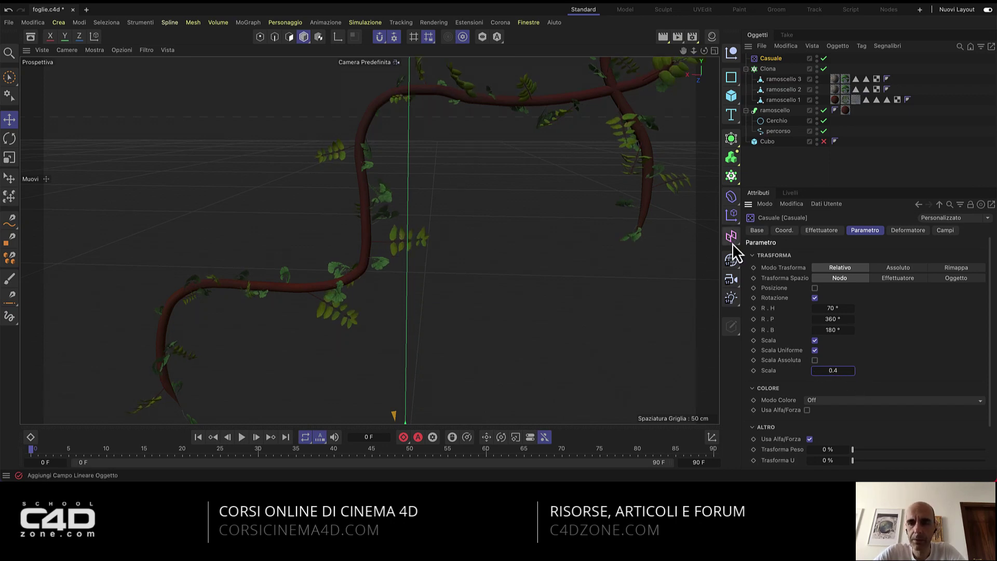
pyautogui.moveTo(648, 58)
pyautogui.keyDown('alt'); pyautogui.mouseDown()
pyautogui.moveTo(643, 186)
pyautogui.moveTo(528, 203)
pyautogui.moveTo(382, 244)
pyautogui.moveTo(452, 204)
pyautogui.mouseUp(); pyautogui.keyUp('alt')
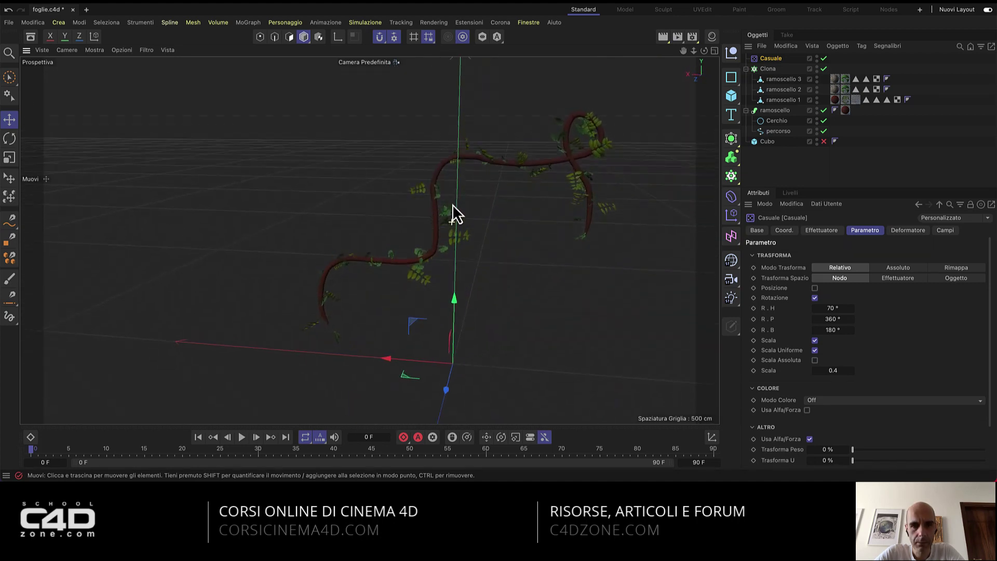
# Lower Clona's Passo from 10 cm to 2 cm and orbit close to check the denser leaves.
pyautogui.click(768, 70)
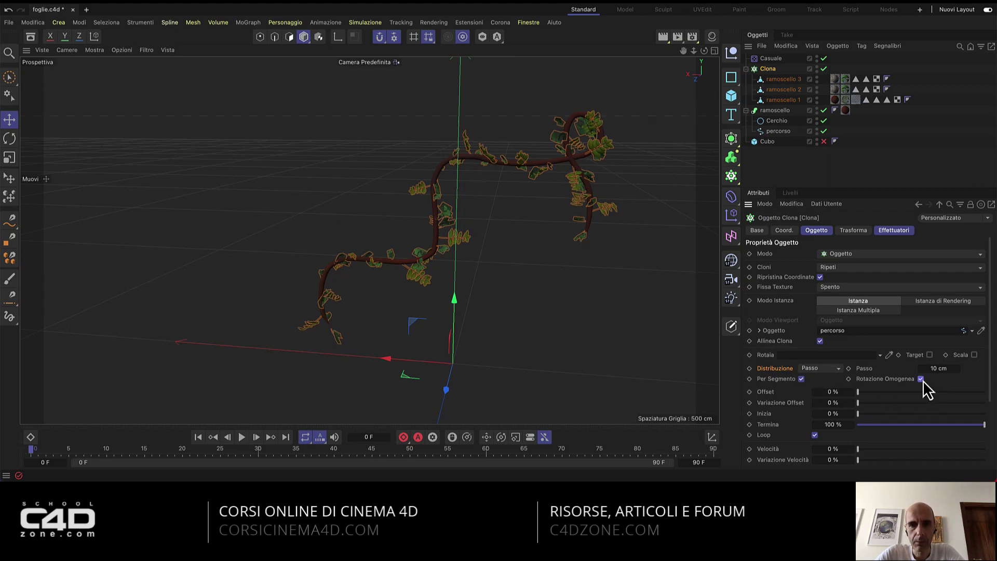
pyautogui.moveTo(950, 370); pyautogui.dragTo(963, 378)
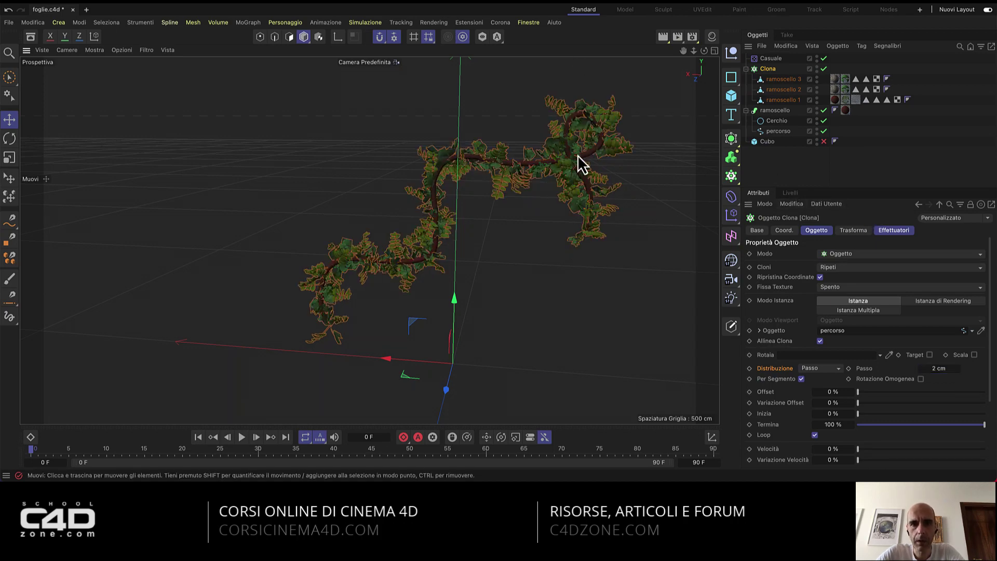
pyautogui.moveTo(577, 155)
pyautogui.keyDown('alt'); pyautogui.mouseDown()
pyautogui.moveTo(503, 135)
pyautogui.moveTo(575, 166)
pyautogui.mouseUp(); pyautogui.keyUp('alt')
pyautogui.click(562, 218)
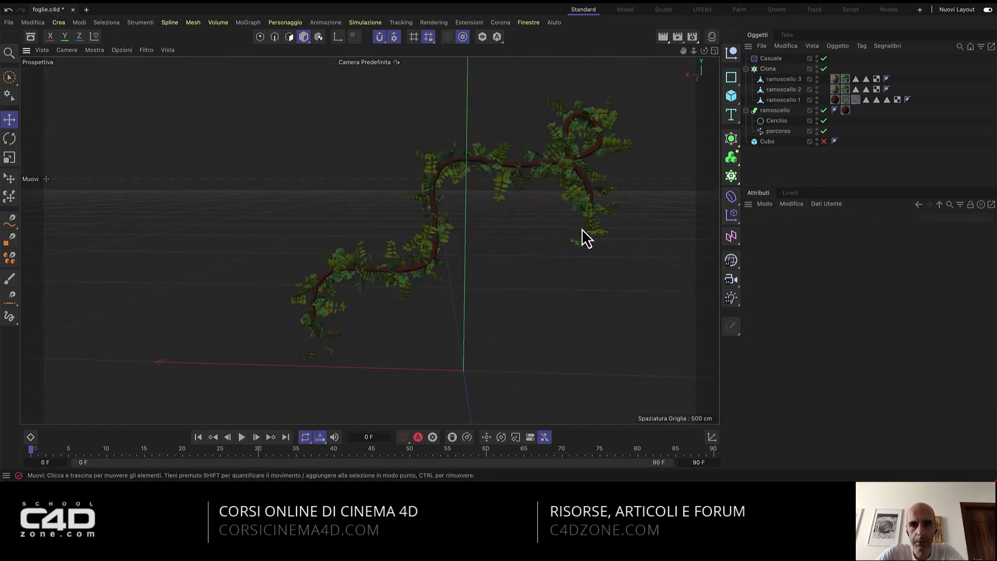
pyautogui.moveTo(562, 218)
pyautogui.keyDown('alt'); pyautogui.mouseDown()
pyautogui.moveTo(632, 207)
pyautogui.moveTo(592, 160)
pyautogui.moveTo(552, 176)
pyautogui.moveTo(428, 173)
pyautogui.moveTo(403, 192)
pyautogui.moveTo(410, 213)
pyautogui.moveTo(493, 229)
pyautogui.moveTo(571, 214)
pyautogui.moveTo(535, 157)
pyautogui.mouseUp(); pyautogui.keyUp('alt')
pyautogui.moveTo(535, 158)
pyautogui.keyDown('alt'); pyautogui.mouseDown(button='right')
pyautogui.moveTo(575, 173)
pyautogui.moveTo(674, 158)
pyautogui.mouseUp(button='right'); pyautogui.keyUp('alt')
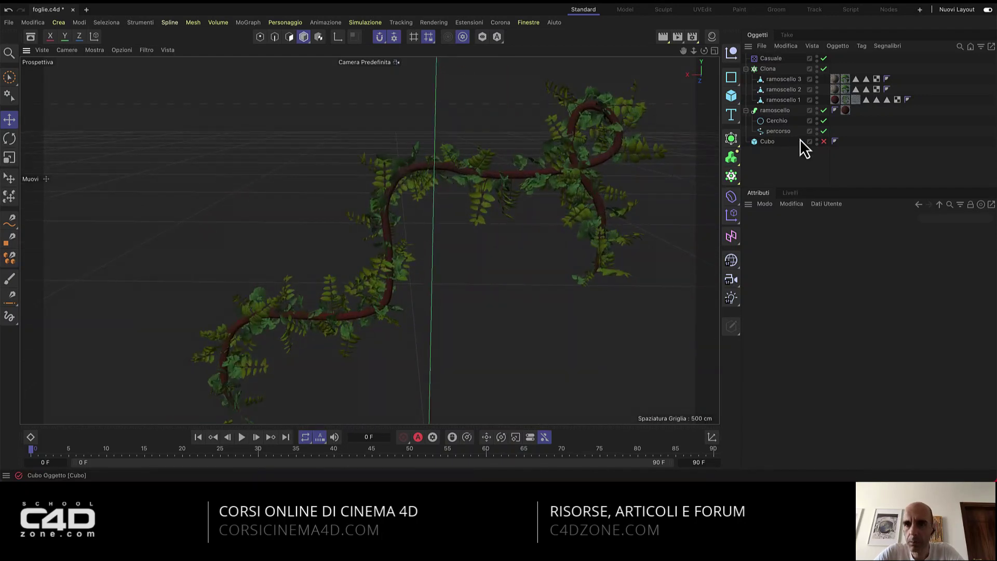
# Set the vine's Cerchio profile radius to 3 cm and orbit to view the thinner branch.
pyautogui.click(773, 121)
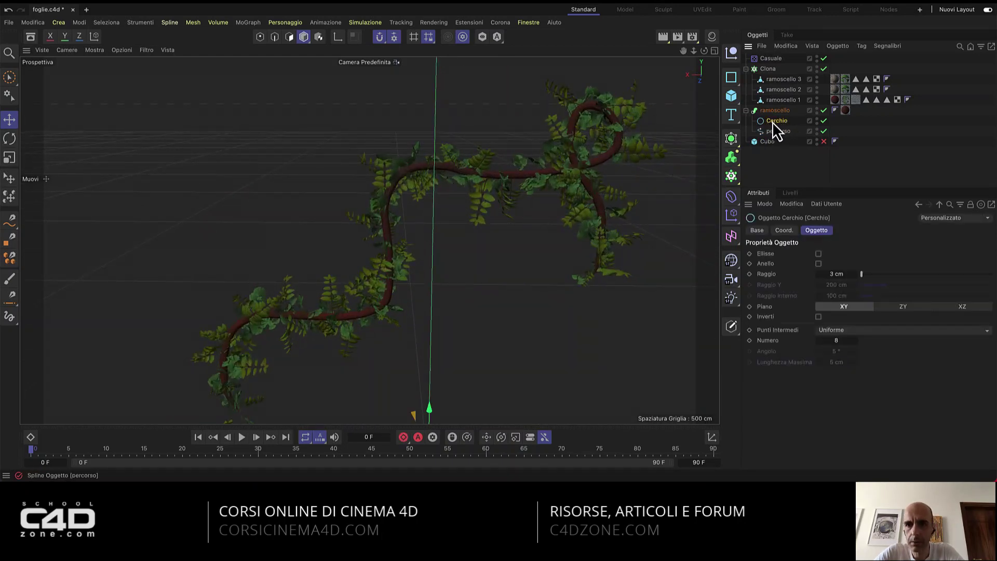
pyautogui.moveTo(837, 276); pyautogui.dragTo(840, 275)
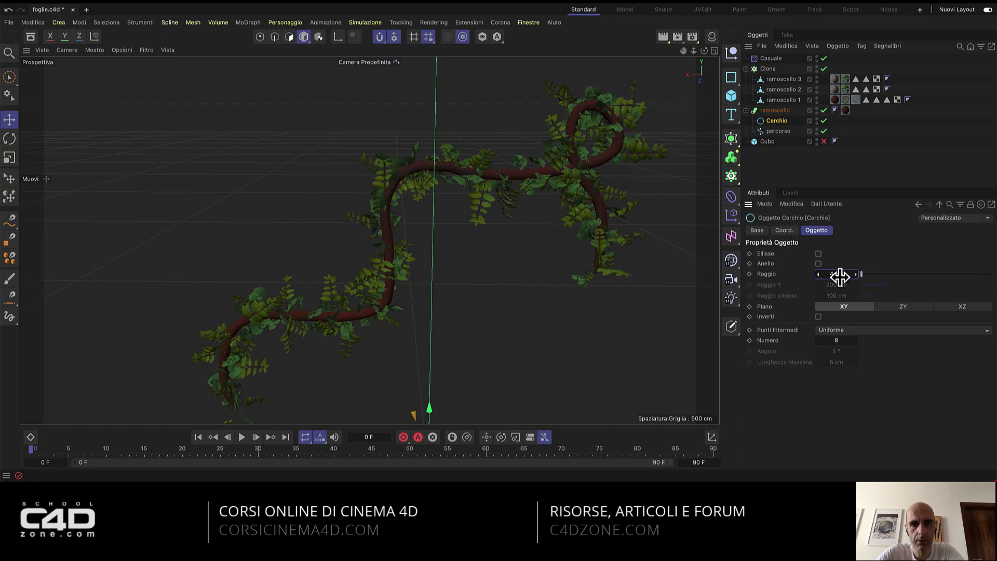
pyautogui.doubleClick(845, 274)
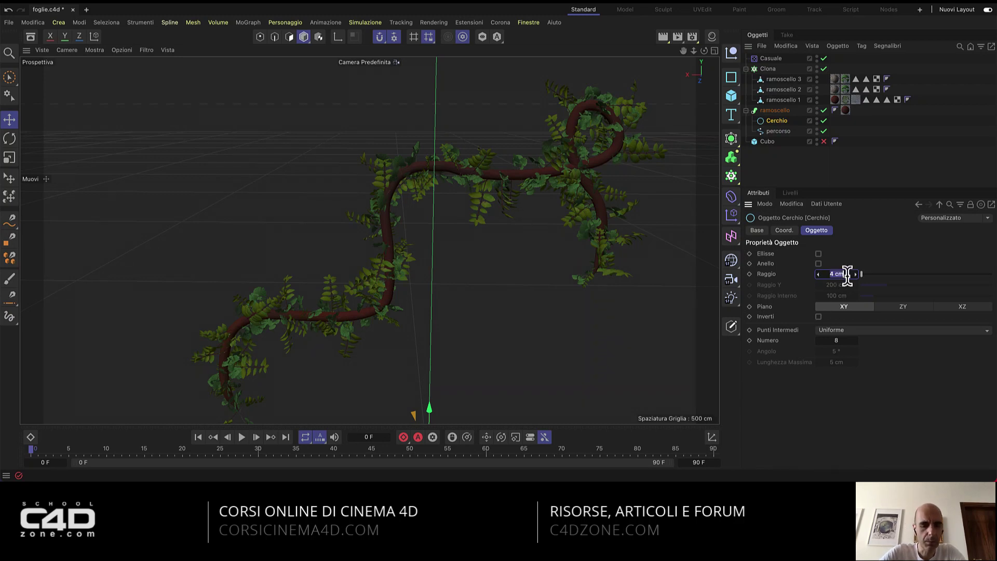
pyautogui.write('3')
pyautogui.press('Return')
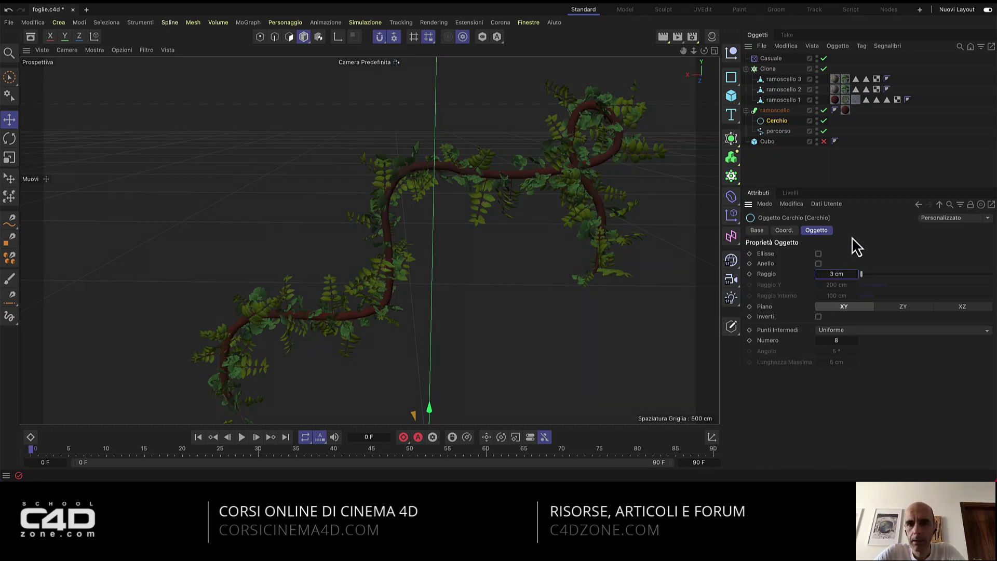
pyautogui.click(773, 166)
pyautogui.moveTo(597, 181)
pyautogui.keyDown('alt'); pyautogui.mouseDown()
pyautogui.moveTo(556, 188)
pyautogui.moveTo(543, 150)
pyautogui.moveTo(694, 216)
pyautogui.moveTo(654, 240)
pyautogui.moveTo(612, 228)
pyautogui.moveTo(556, 189)
pyautogui.moveTo(379, 332)
pyautogui.mouseUp(); pyautogui.keyUp('alt')
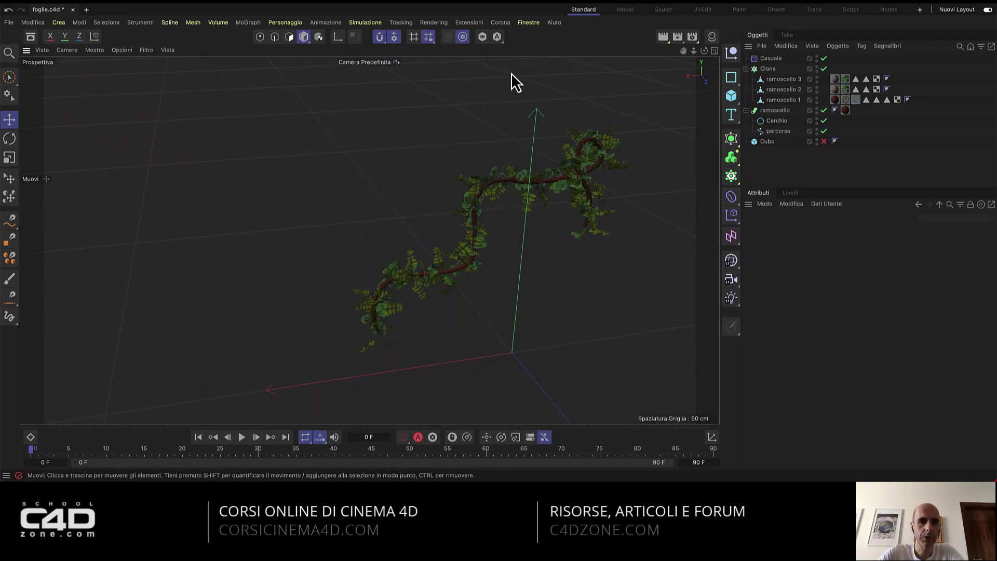
# Rename the leaf Clona object to 'foglie'.
pyautogui.moveTo(485, 282)
pyautogui.keyDown('alt'); pyautogui.mouseDown()
pyautogui.moveTo(459, 267)
pyautogui.moveTo(424, 264)
pyautogui.moveTo(418, 275)
pyautogui.moveTo(484, 212)
pyautogui.mouseUp(); pyautogui.keyUp('alt')
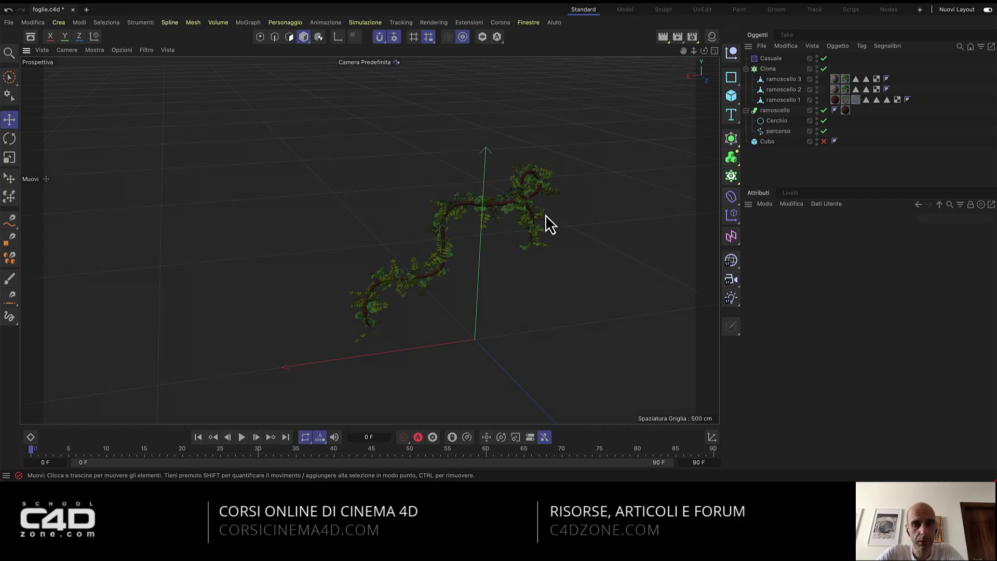
pyautogui.moveTo(545, 214)
pyautogui.keyDown('alt'); pyautogui.mouseDown()
pyautogui.moveTo(439, 241)
pyautogui.moveTo(456, 227)
pyautogui.mouseUp(); pyautogui.keyUp('alt')
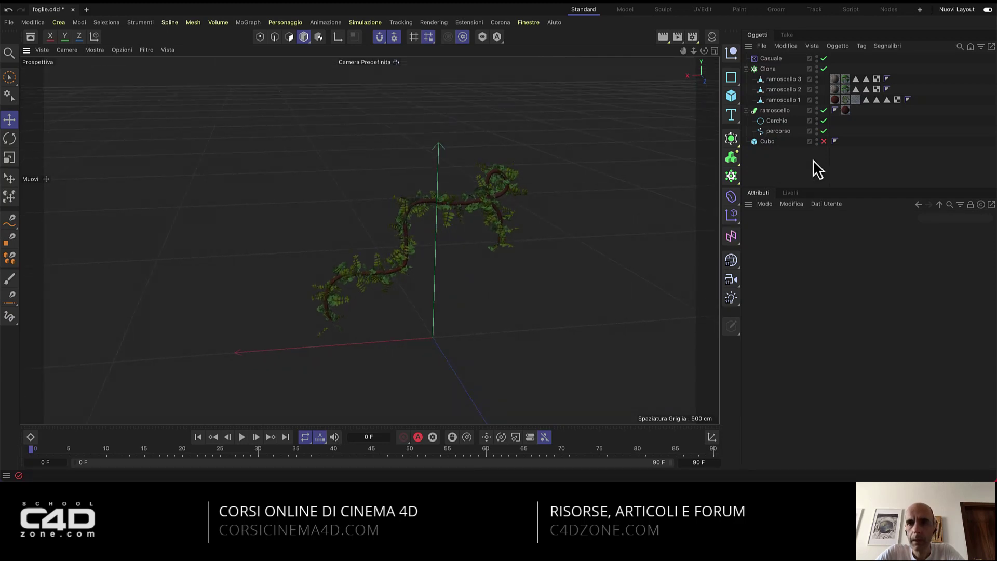
pyautogui.doubleClick(768, 70)
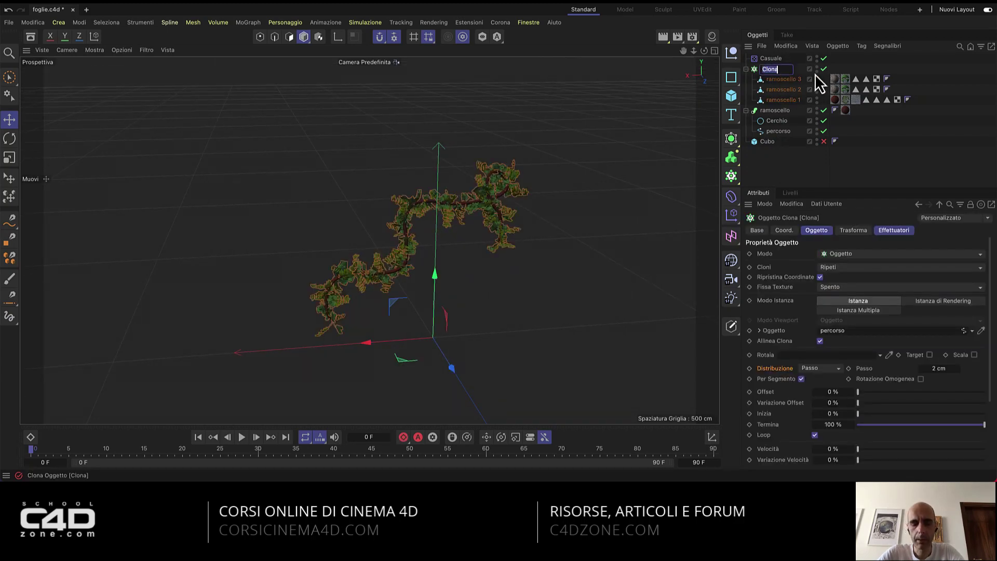
pyautogui.write('foglie')
pyautogui.press('Return')
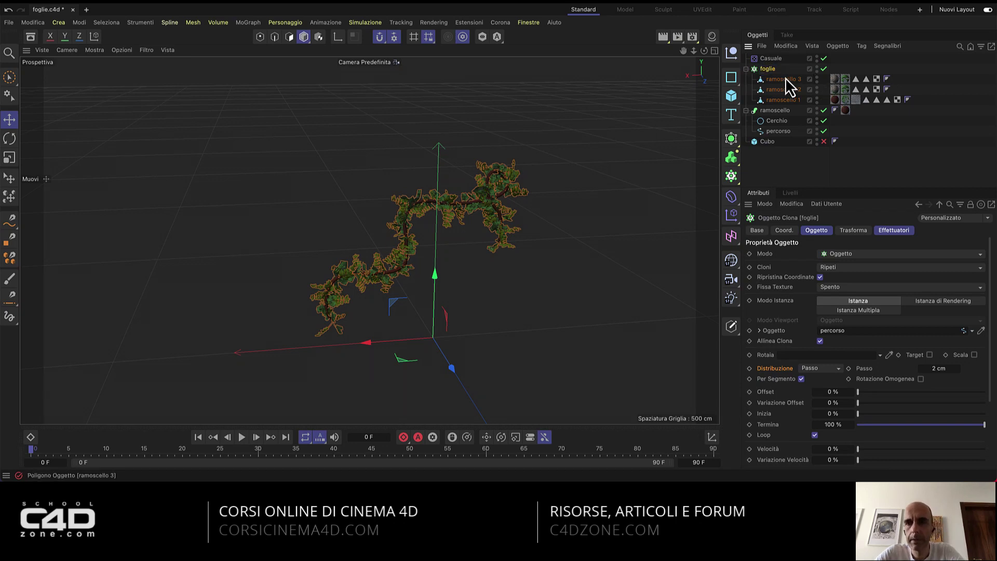
# Rename the Casuale effector to 'Casuale per foglie' and collapse the foglie clone.
pyautogui.doubleClick(773, 58)
pyautogui.write('per fog')
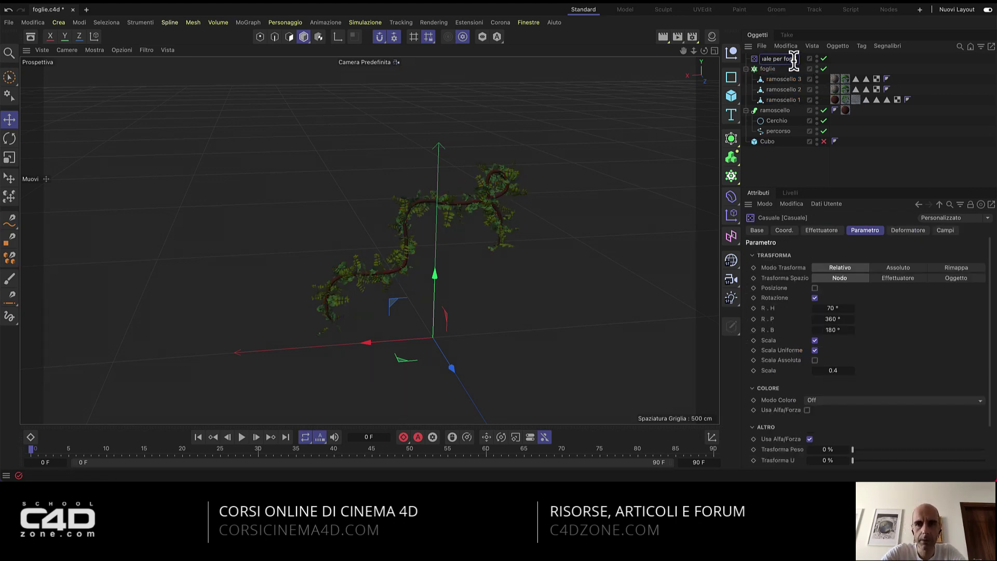
pyautogui.press('Return')
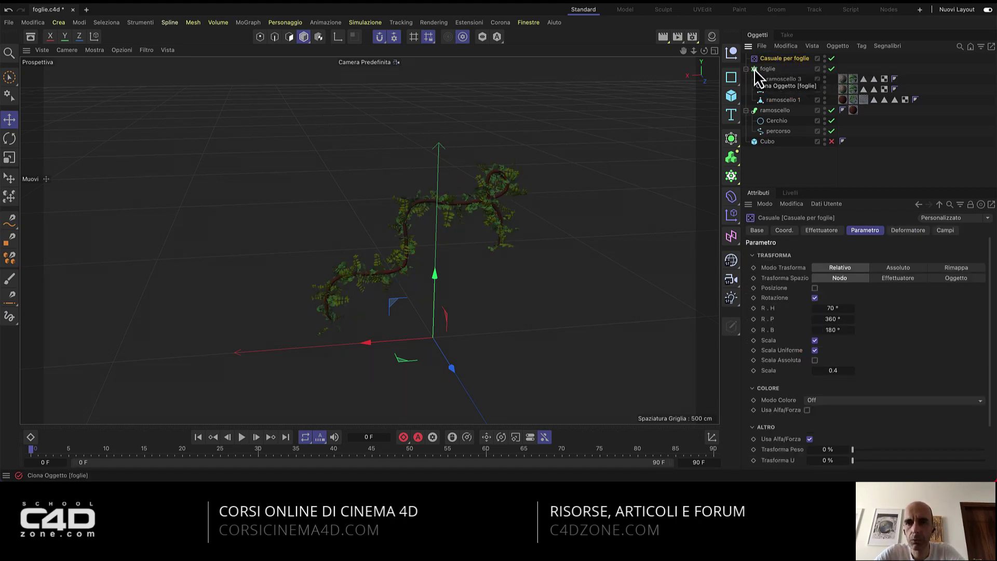
pyautogui.click(746, 69)
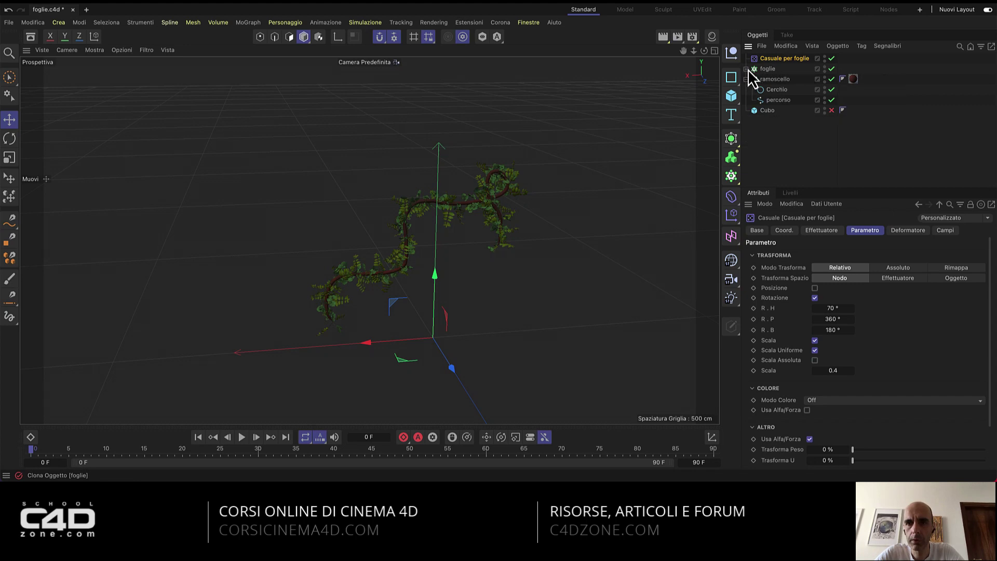
# Turn the Cubo wall's visibility back on and orbit around it.
pyautogui.click(768, 111)
pyautogui.click(831, 110)
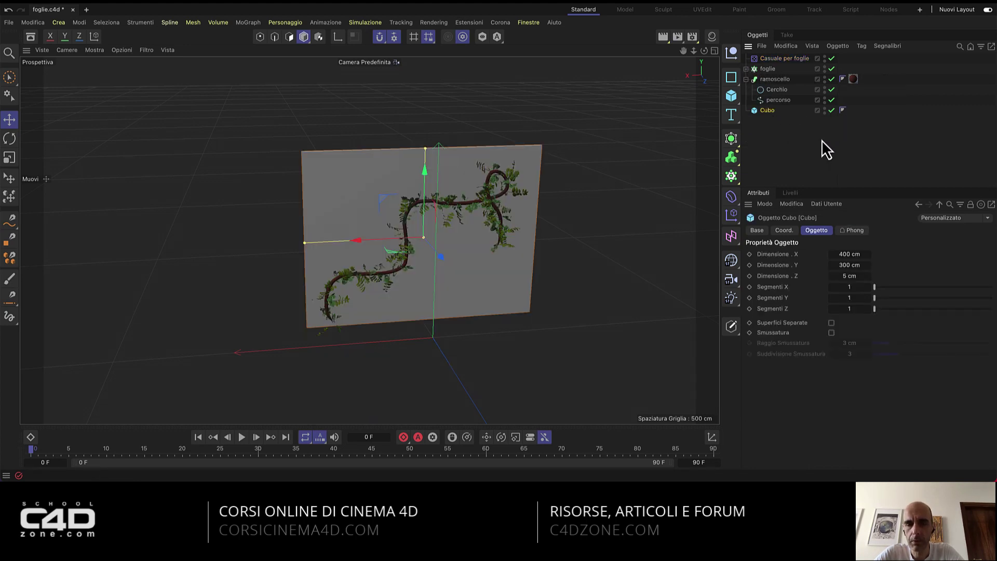
pyautogui.click(778, 100)
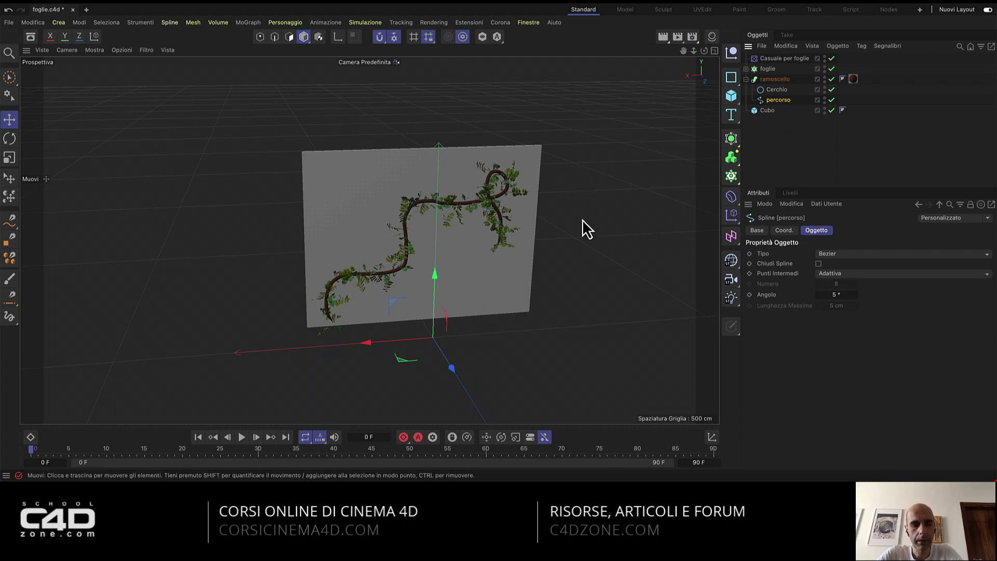
pyautogui.scroll(2, 465, 233)
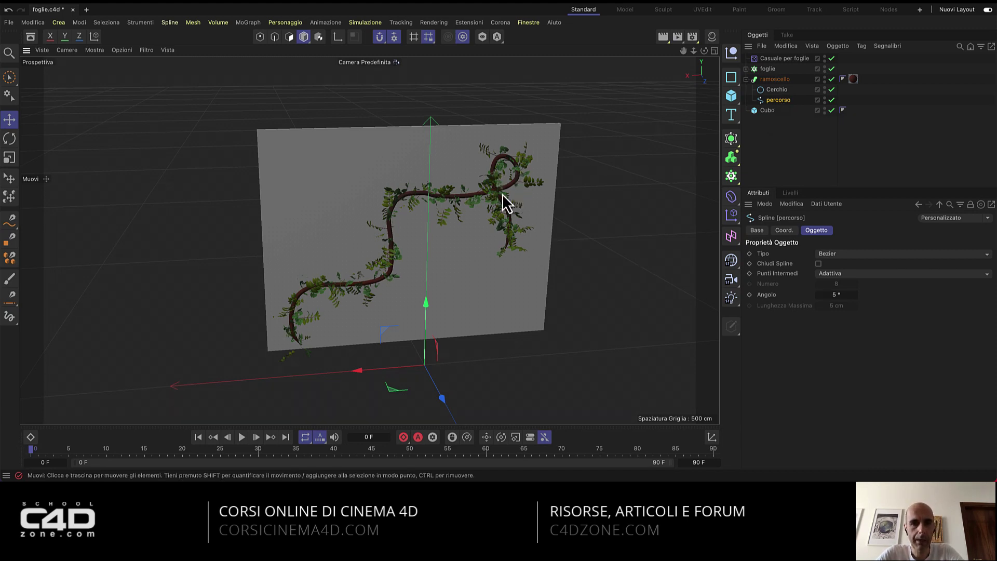
pyautogui.click(474, 244)
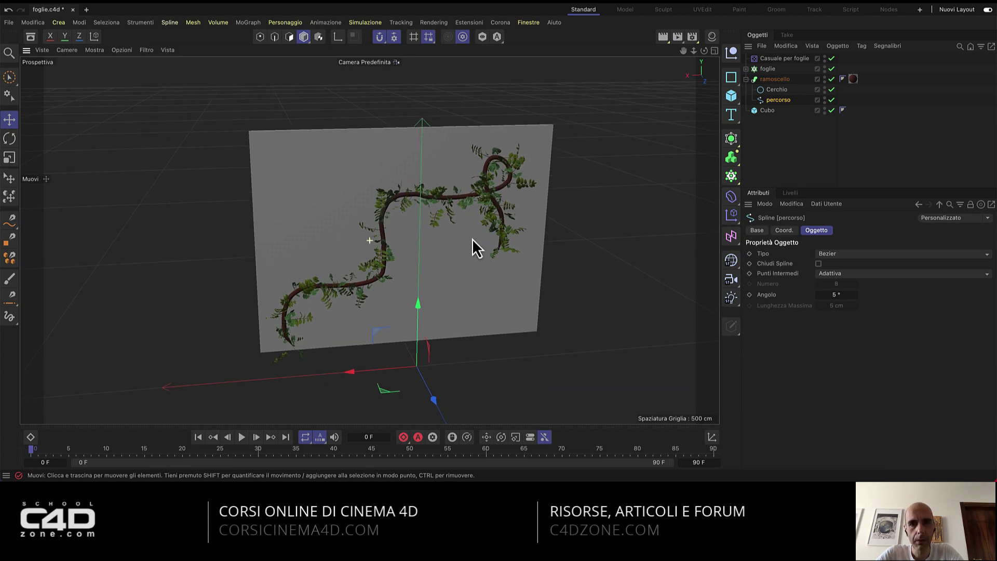
pyautogui.keyDown('alt'); pyautogui.moveTo(474, 245); pyautogui.dragTo(494, 269); pyautogui.keyUp('alt')
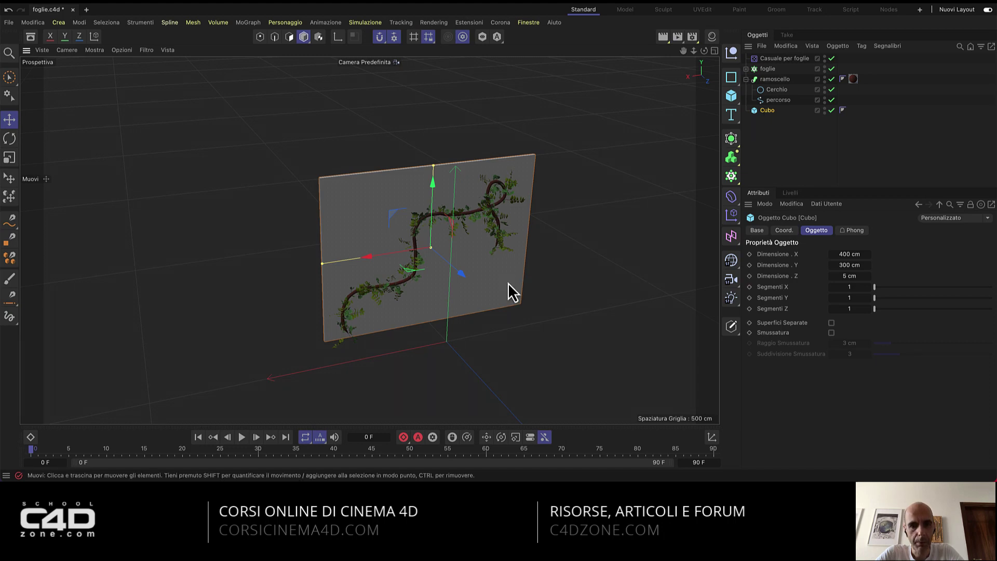
# Duplicate the wall cube with snapping off and reshape it into narrow pillars against the wall.
pyautogui.hotkey('ctrl', 'c')
pyautogui.hotkey('ctrl', 'v')
pyautogui.moveTo(434, 252); pyautogui.dragTo(469, 287)
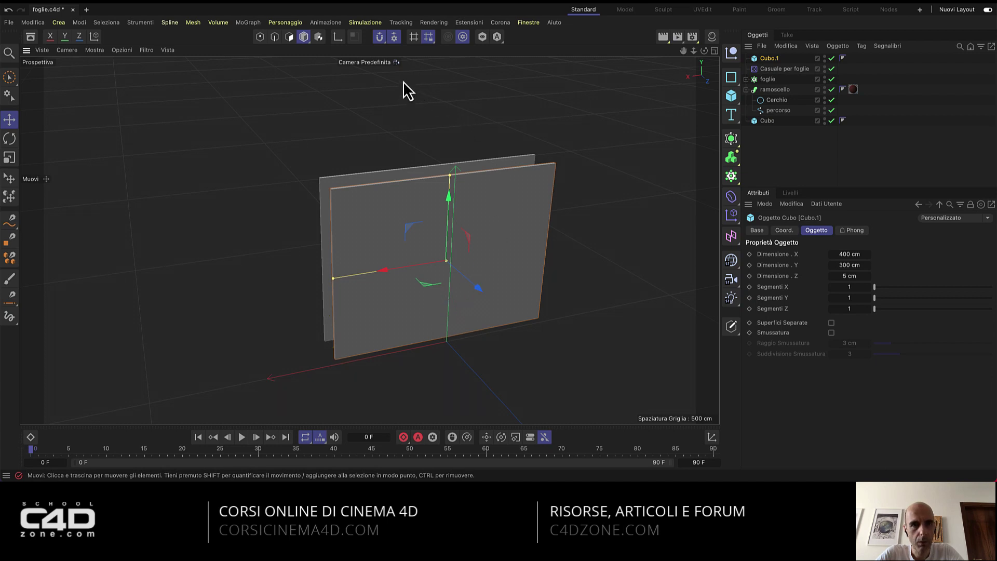
pyautogui.click(379, 39)
pyautogui.moveTo(334, 279)
pyautogui.mouseDown()
pyautogui.moveTo(452, 267)
pyautogui.moveTo(349, 283)
pyautogui.mouseUp()
pyautogui.moveTo(417, 298); pyautogui.dragTo(405, 285)
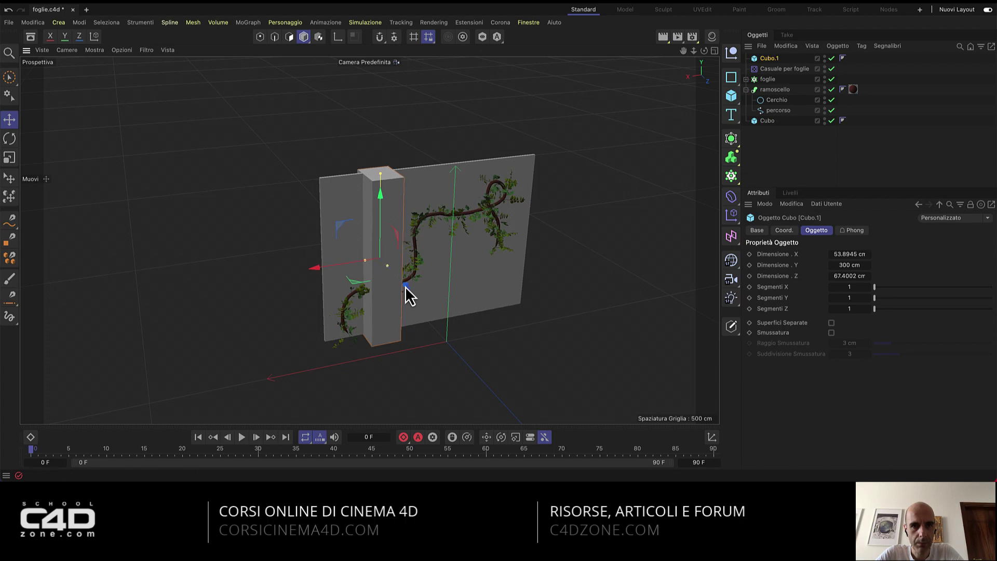
pyautogui.moveTo(345, 271)
pyautogui.mouseDown()
pyautogui.moveTo(329, 267)
pyautogui.moveTo(433, 258)
pyautogui.moveTo(453, 289)
pyautogui.mouseUp()
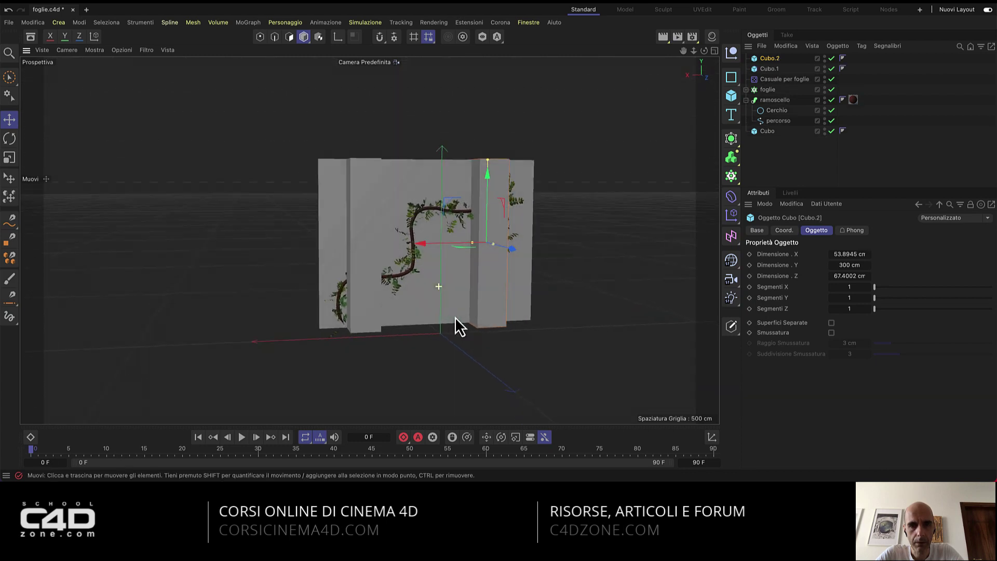
# Move Cubo.1 and Cubo.2 below Cubo in the object list.
pyautogui.scroll(3, 445, 241)
pyautogui.scroll(2, 432, 259)
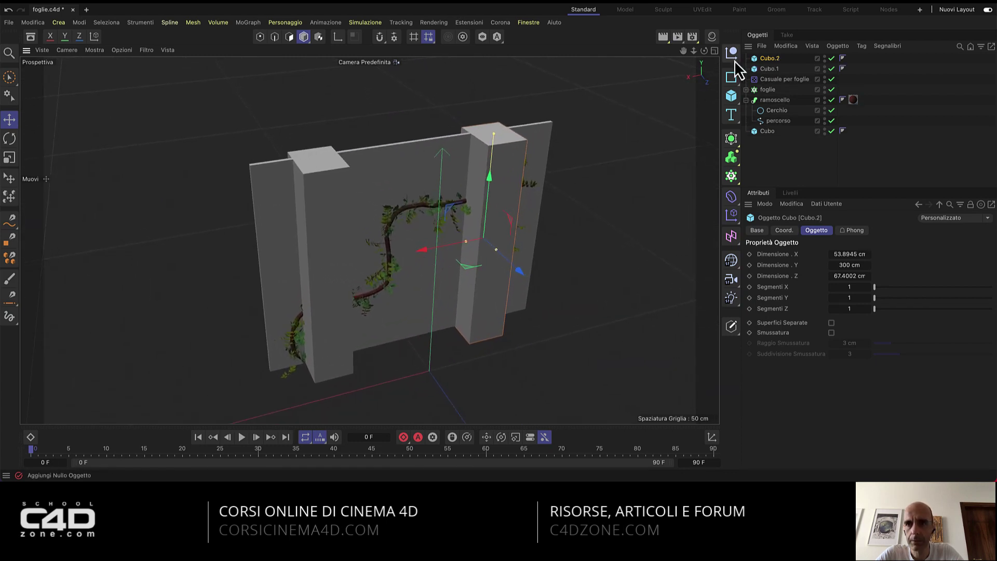
pyautogui.keyDown('shift'); pyautogui.click(772, 70); pyautogui.keyUp('shift')
pyautogui.moveTo(773, 71); pyautogui.dragTo(783, 156)
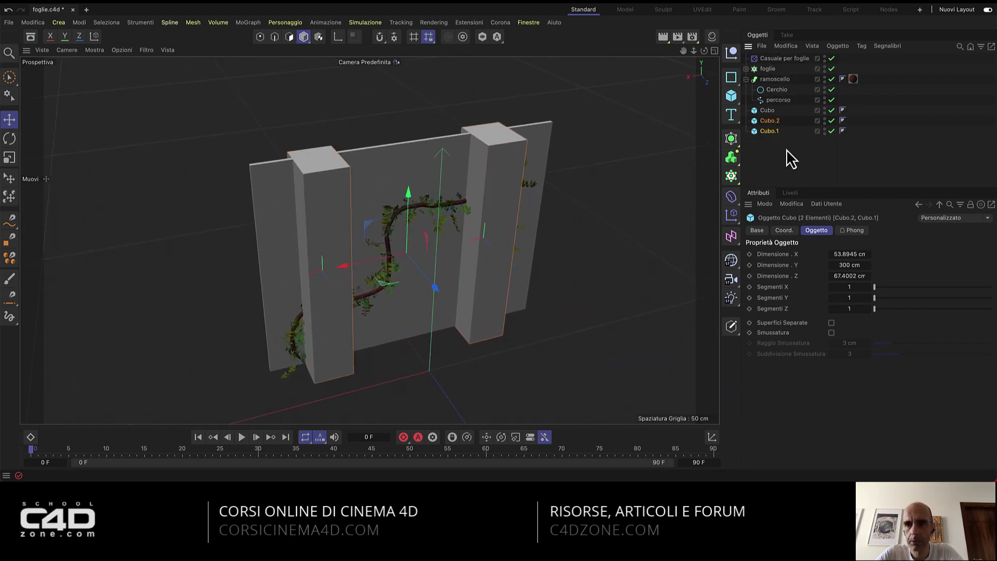
pyautogui.click(785, 148)
pyautogui.click(769, 120)
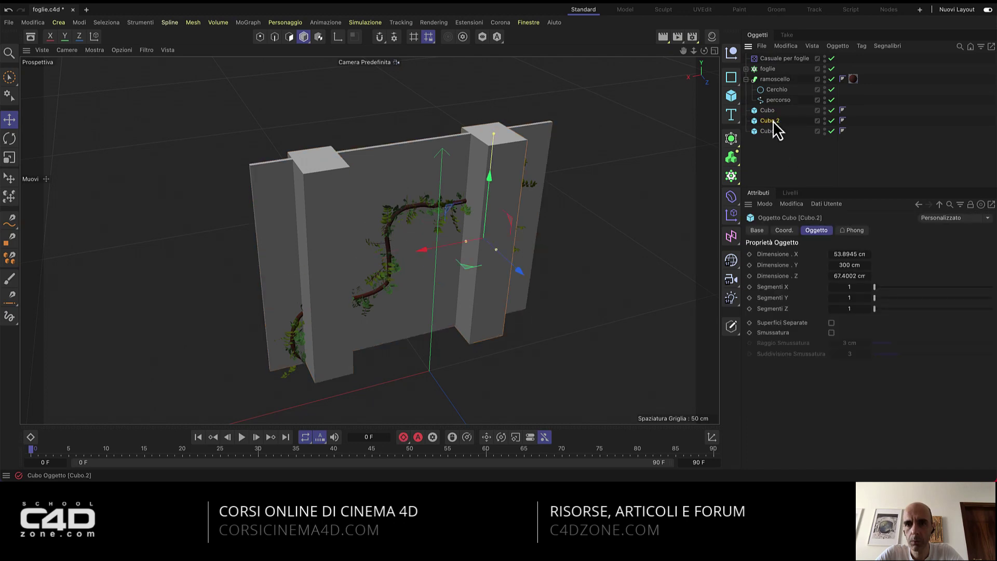
pyautogui.click(771, 154)
pyautogui.keyDown('alt'); pyautogui.moveTo(514, 219); pyautogui.dragTo(500, 239); pyautogui.keyUp('alt')
pyautogui.scroll(1, 497, 241)
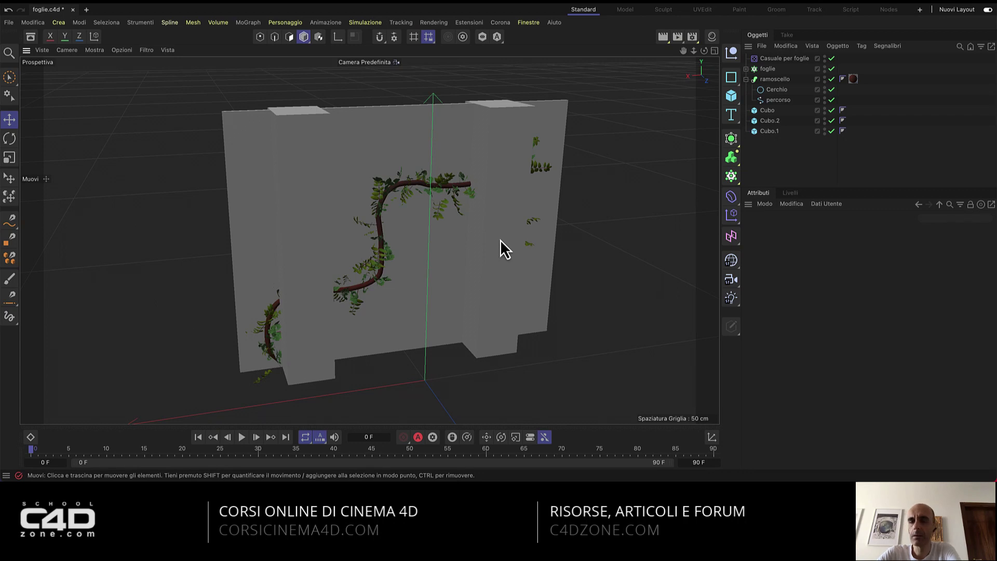
# Group Casuale per foglie, foglie and ramoscello under a new null with Alt+G.
pyautogui.click(745, 79)
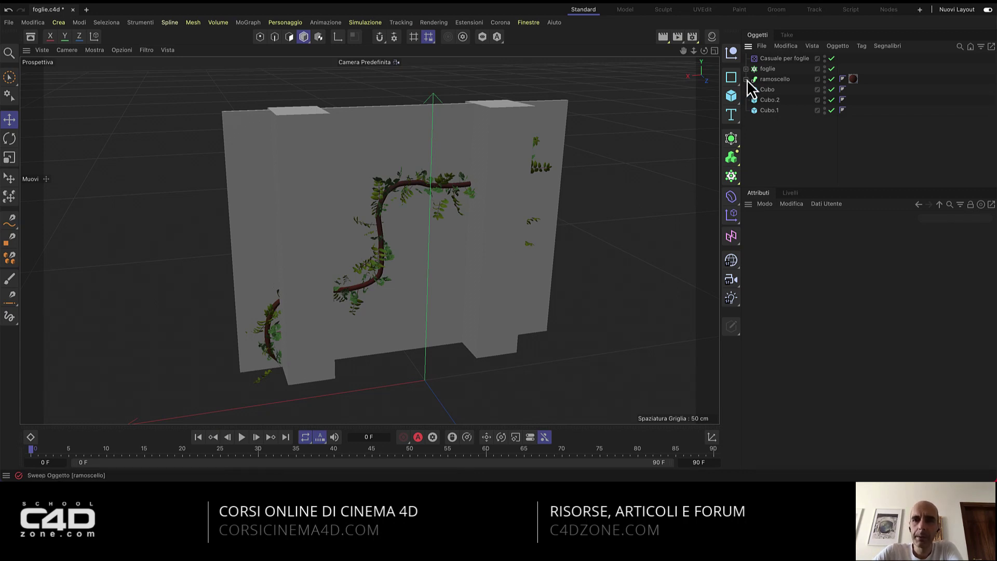
pyautogui.click(774, 81)
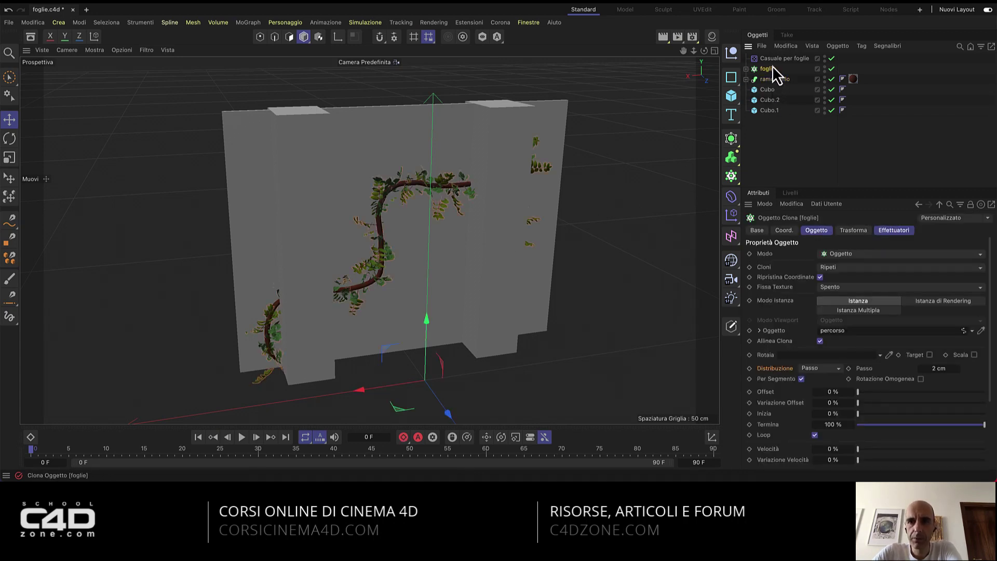
pyautogui.click(775, 59)
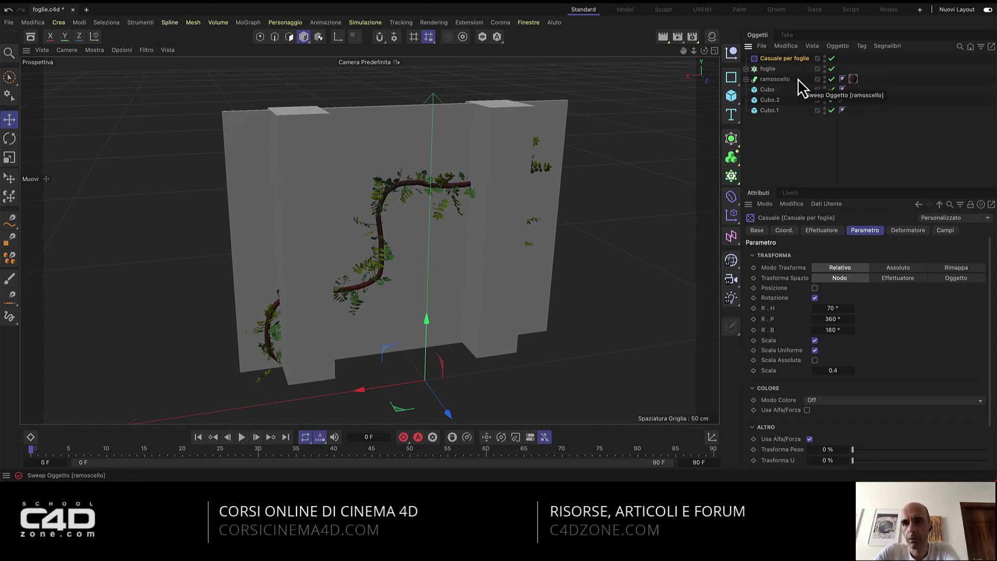
pyautogui.moveTo(807, 84); pyautogui.dragTo(765, 53)
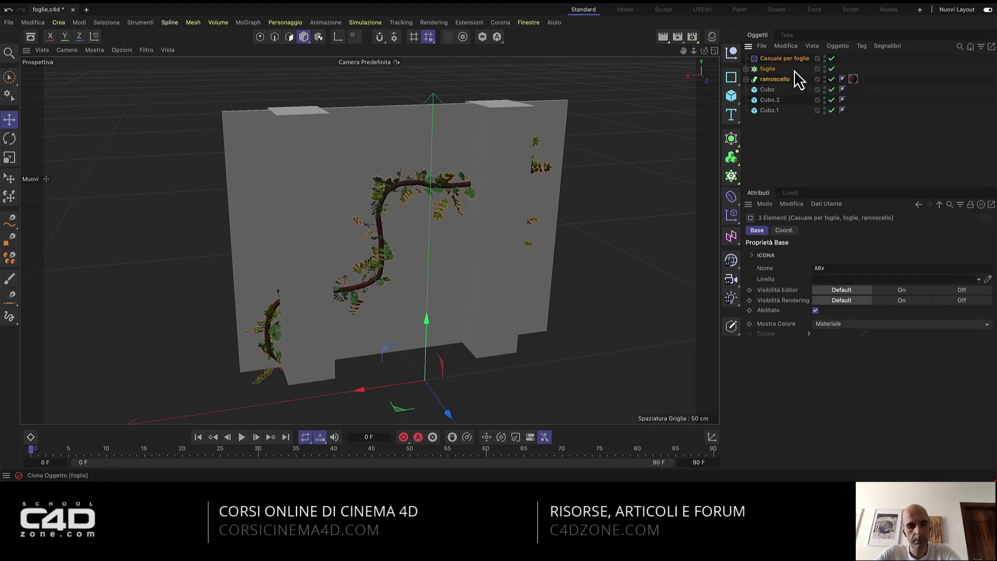
pyautogui.hotkey('alt', 'g')
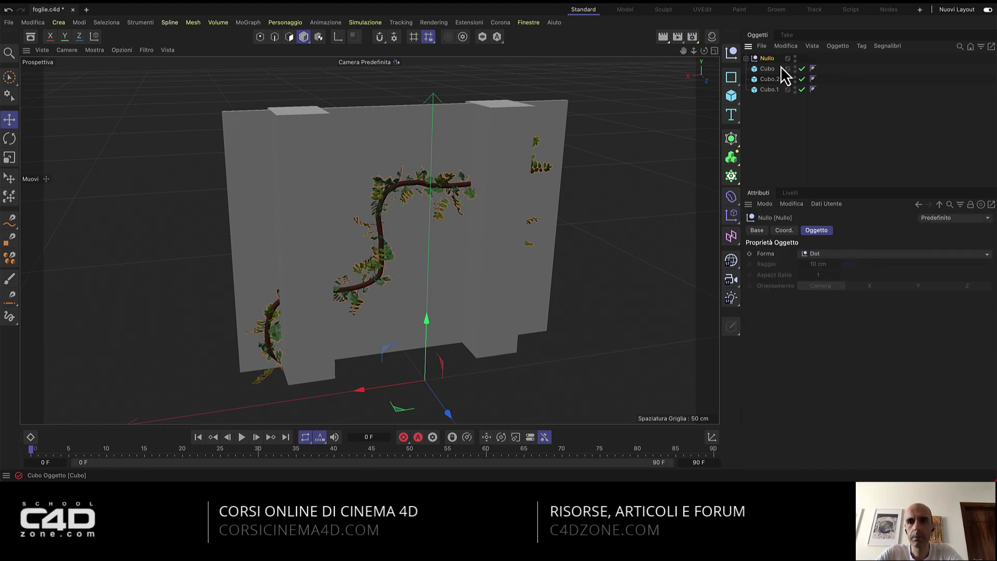
# Rename the new null 'edera parametrica' and expand it and ramoscello.
pyautogui.click(830, 47)
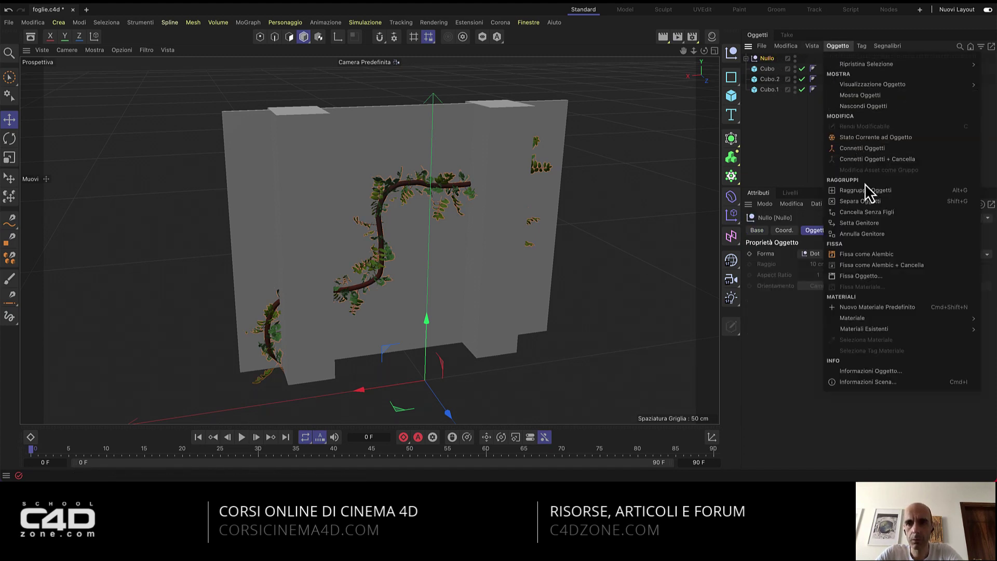
pyautogui.click(770, 61)
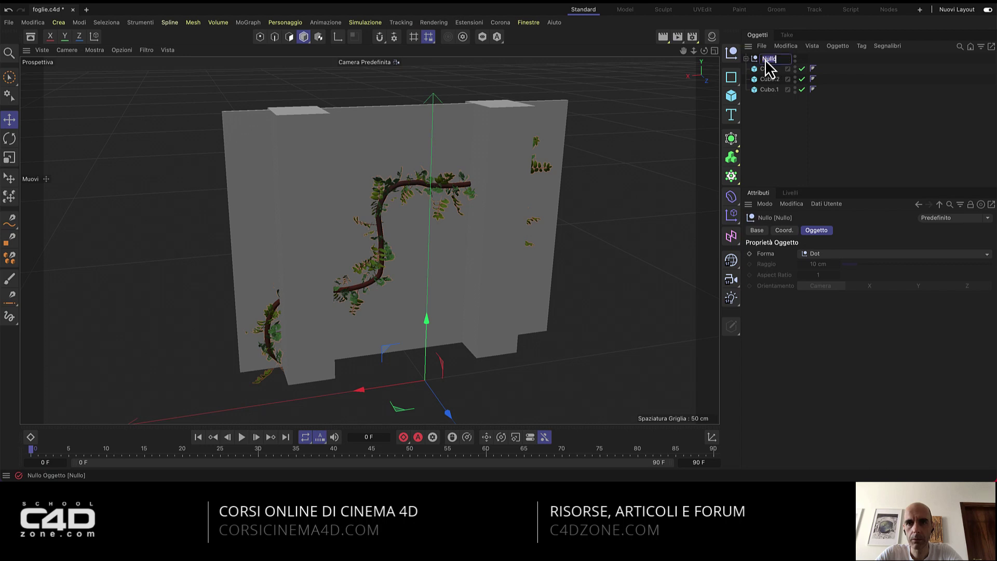
pyautogui.press('BackSpace')
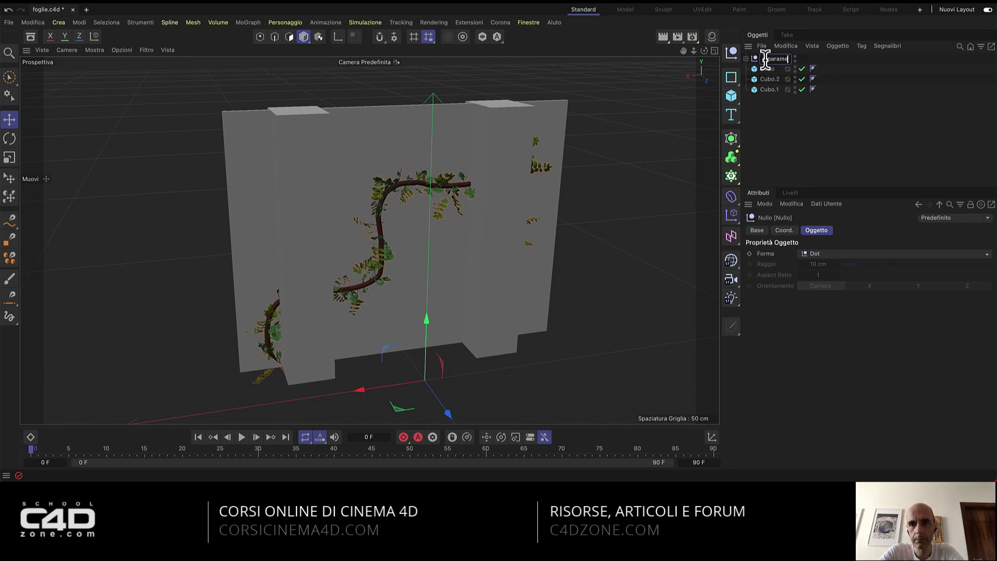
pyautogui.press('Return')
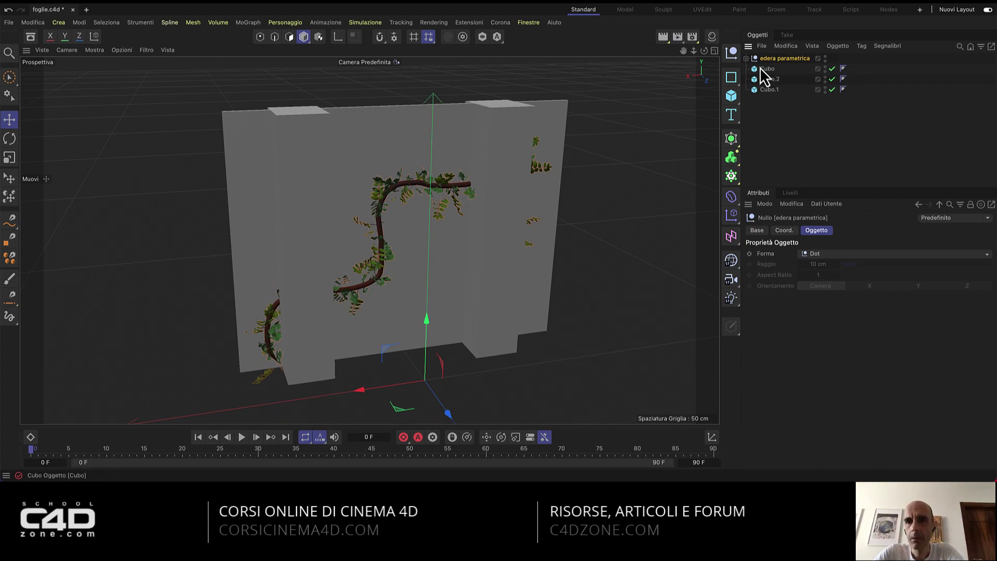
pyautogui.click(746, 59)
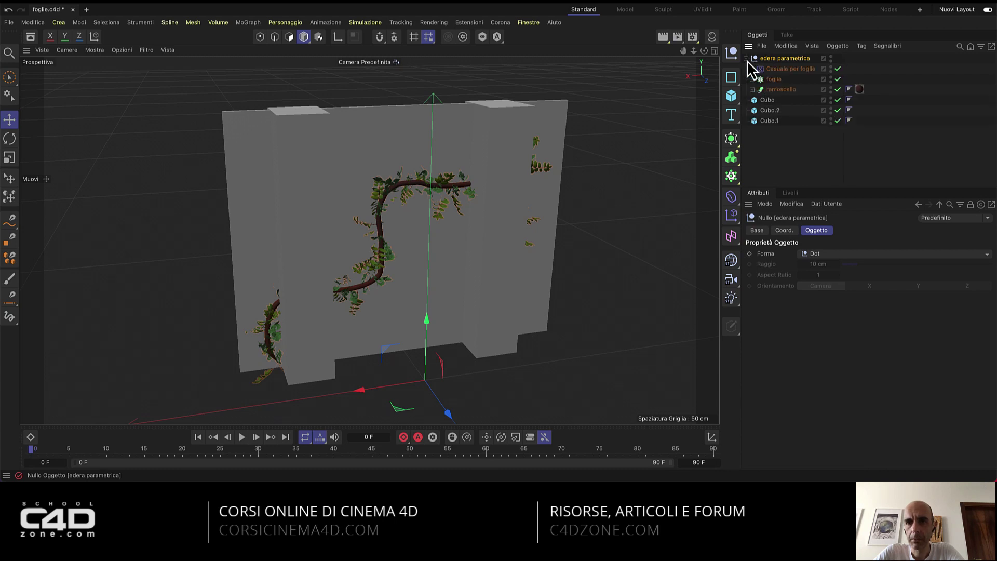
pyautogui.click(752, 90)
# In Point mode, move two points of the percorso spline to reshape the vine.
pyautogui.click(794, 110)
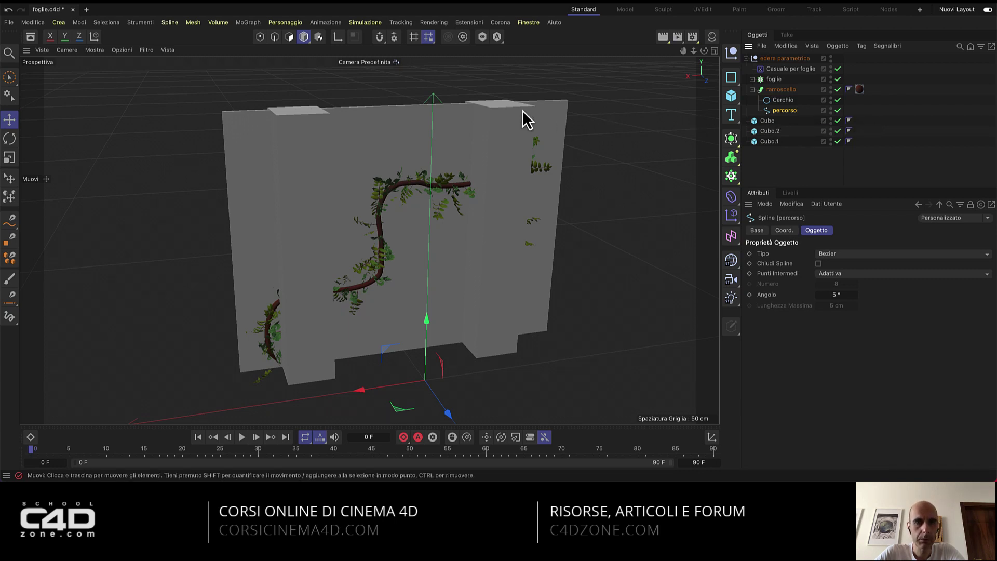
pyautogui.click(10, 120)
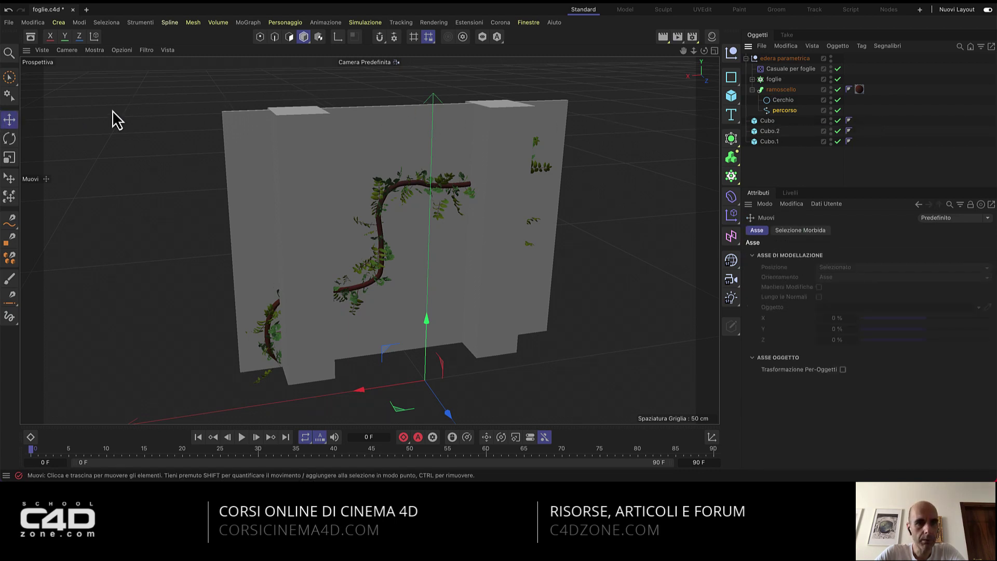
pyautogui.click(259, 38)
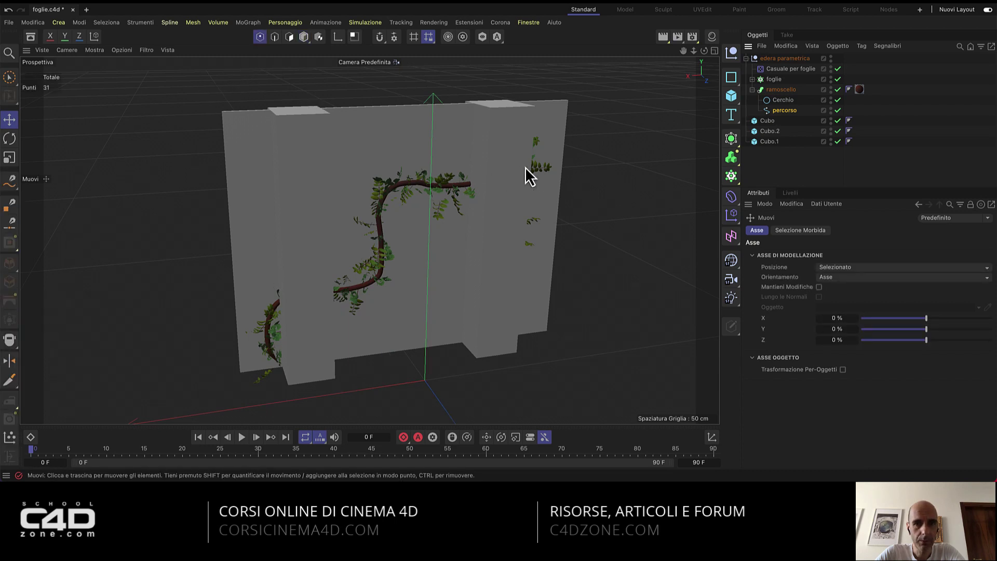
pyautogui.click(432, 186)
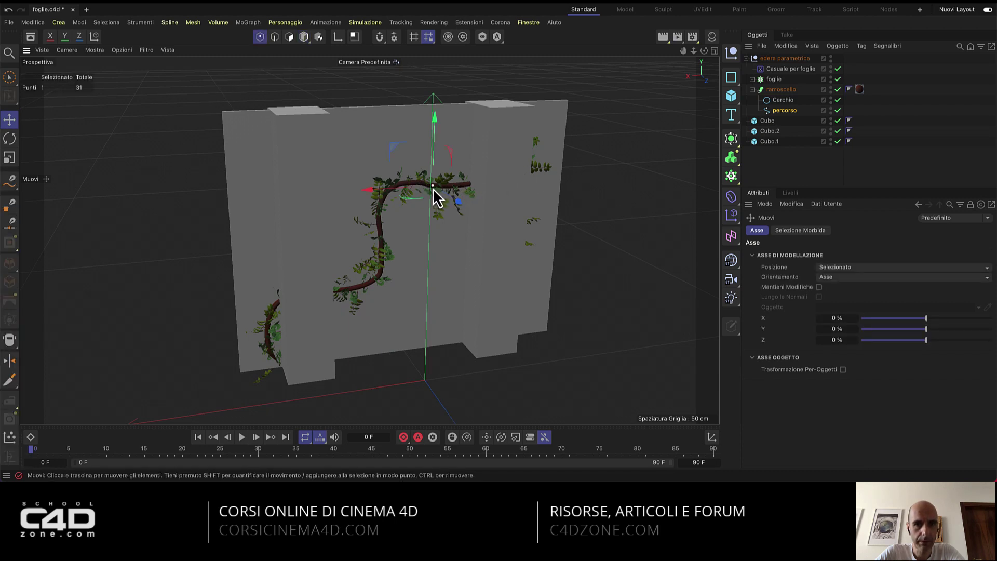
pyautogui.moveTo(436, 161)
pyautogui.mouseDown()
pyautogui.moveTo(435, 132)
pyautogui.moveTo(395, 143)
pyautogui.mouseUp()
pyautogui.click(396, 187)
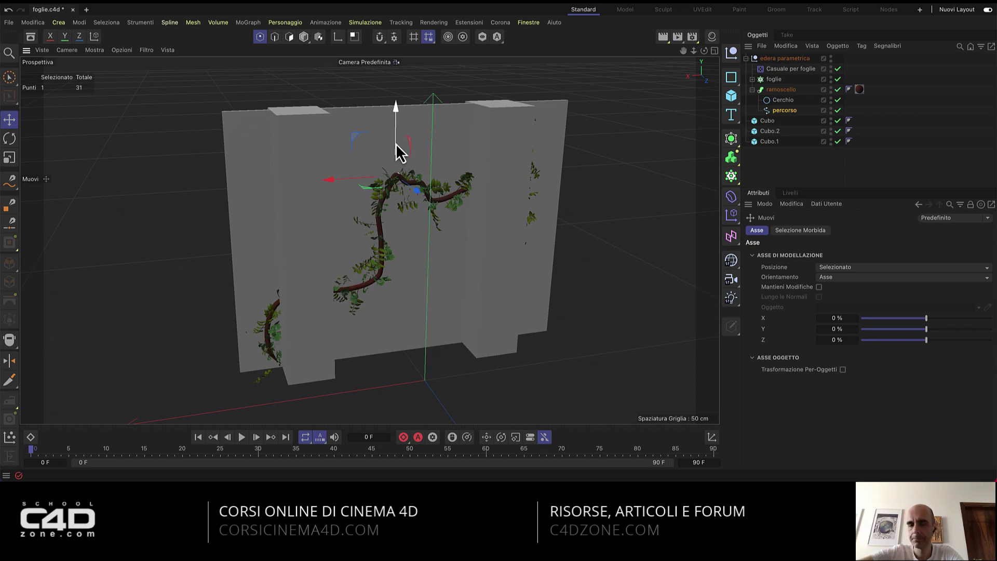
pyautogui.moveTo(397, 234); pyautogui.dragTo(402, 232)
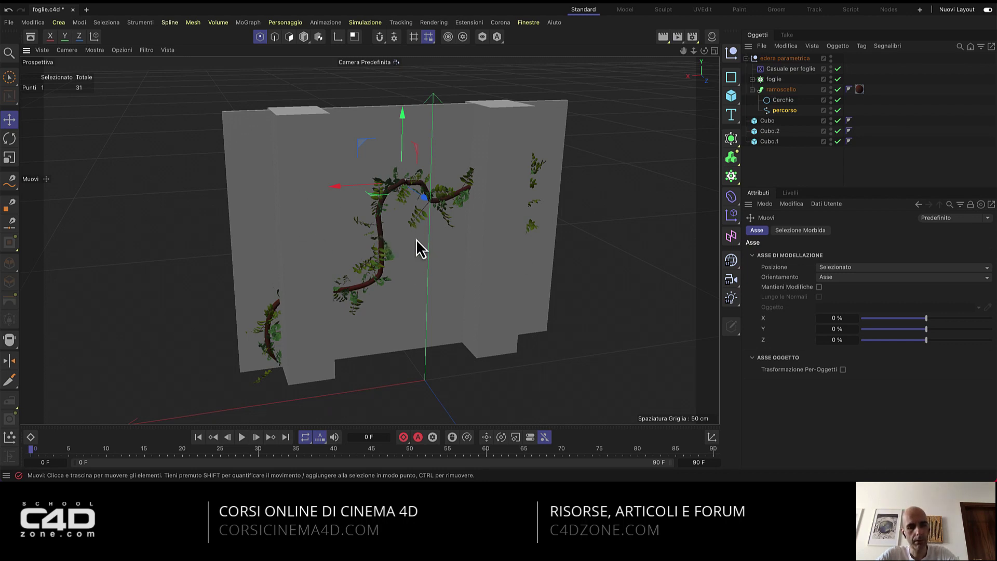
# Select all 31 percorso points and delete them.
pyautogui.press('shift')
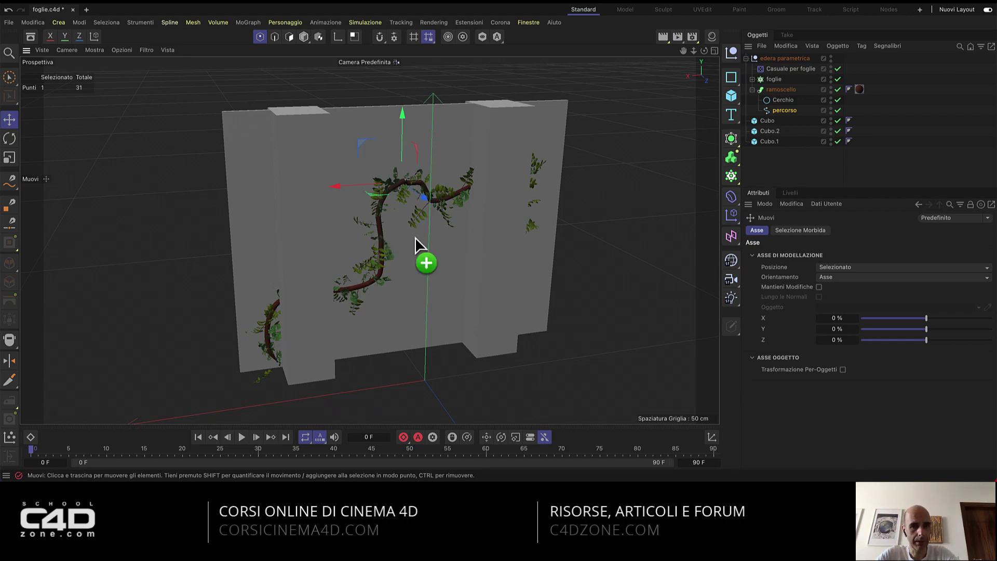
pyautogui.hotkey('ctrl', 'a')
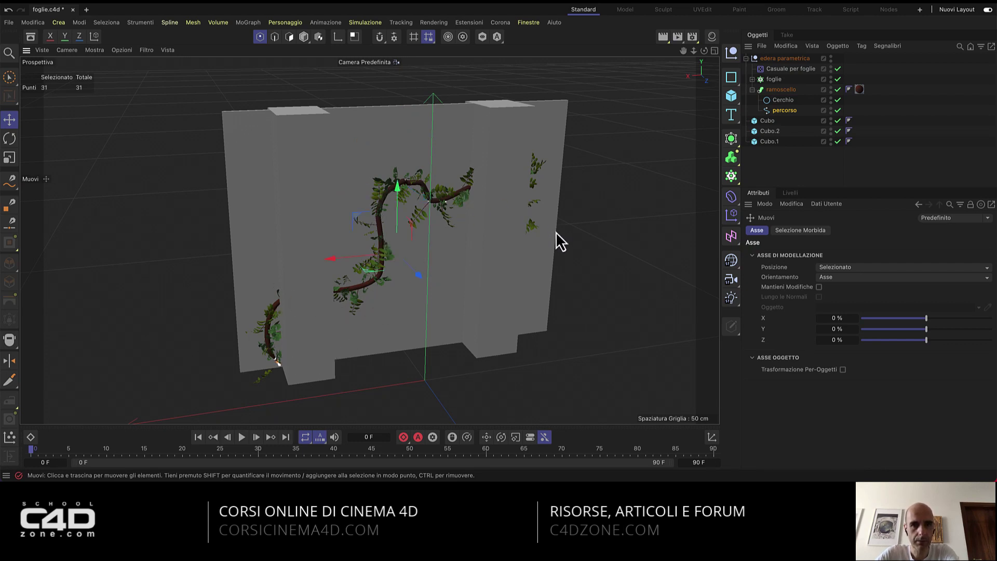
pyautogui.press('Delete')
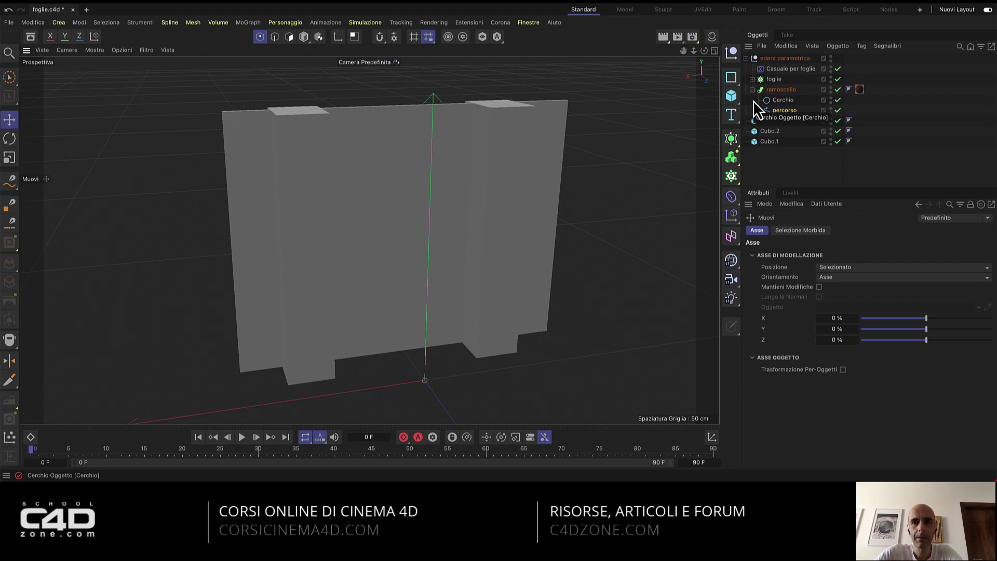
# Prepare percorso for freehand drawing with the Sketch tool and snapping enabled.
pyautogui.click(787, 111)
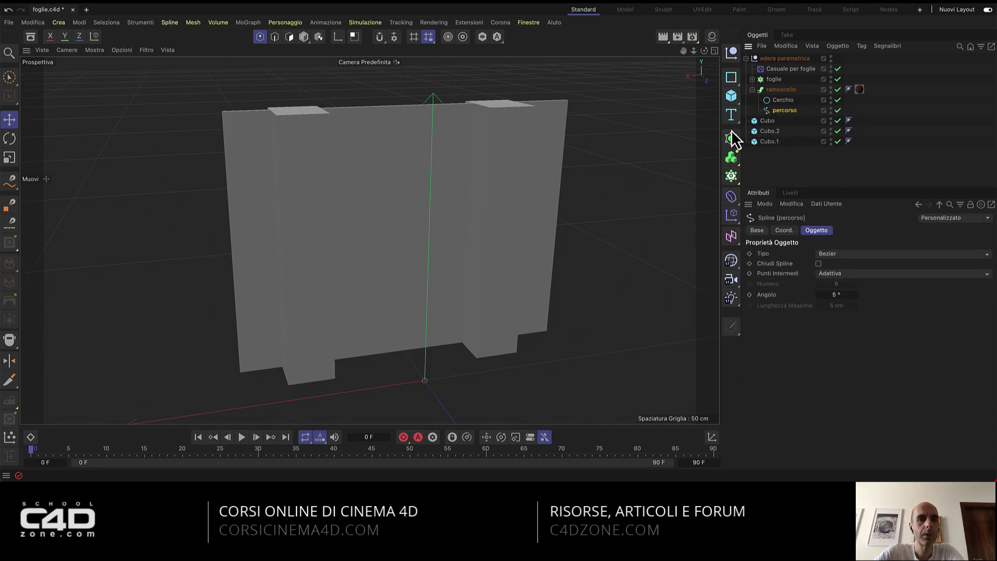
pyautogui.click(13, 187)
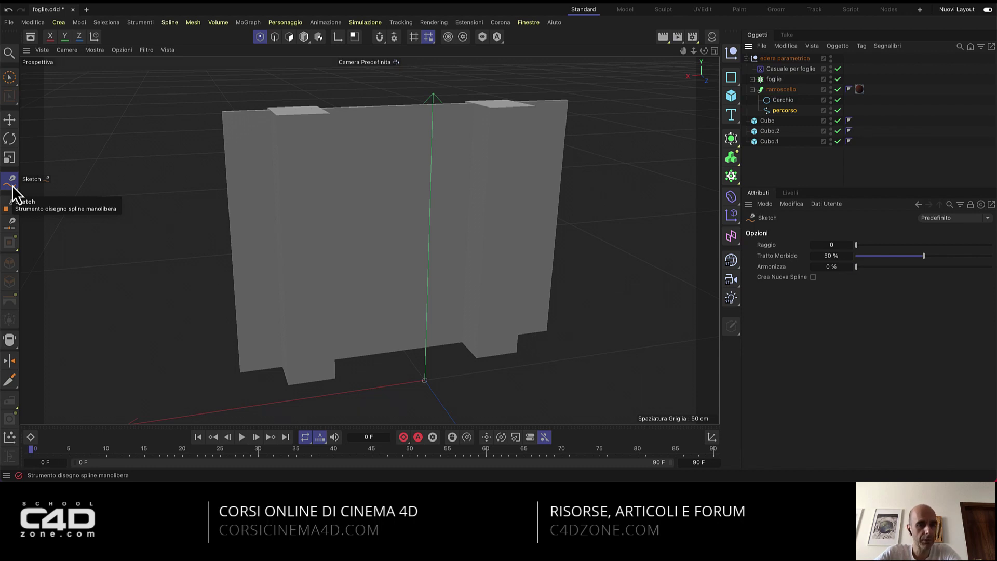
pyautogui.click(378, 41)
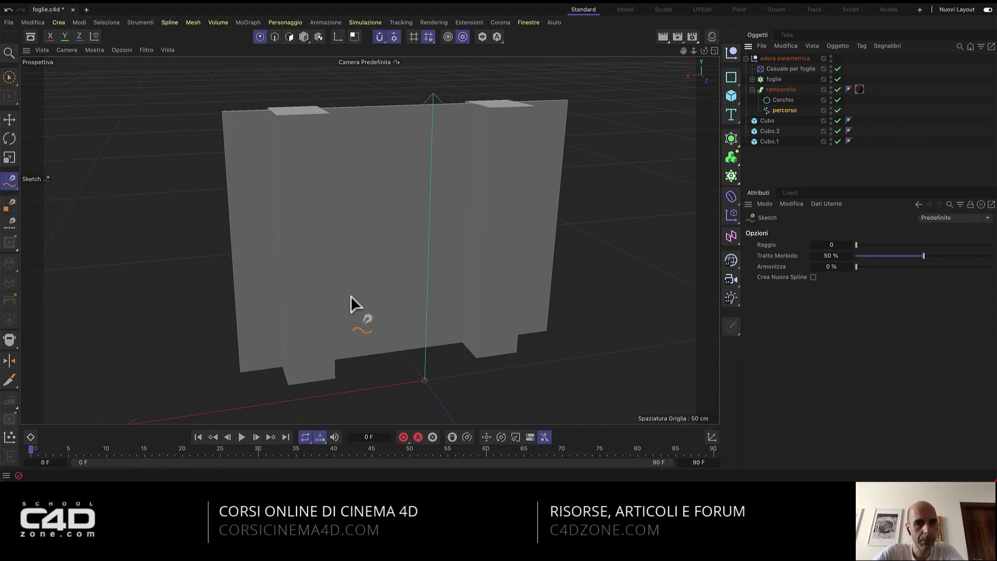
pyautogui.moveTo(357, 51)
pyautogui.keyDown('alt'); pyautogui.mouseDown()
pyautogui.moveTo(349, 221)
pyautogui.moveTo(341, 204)
pyautogui.moveTo(348, 257)
pyautogui.mouseUp(); pyautogui.keyUp('alt')
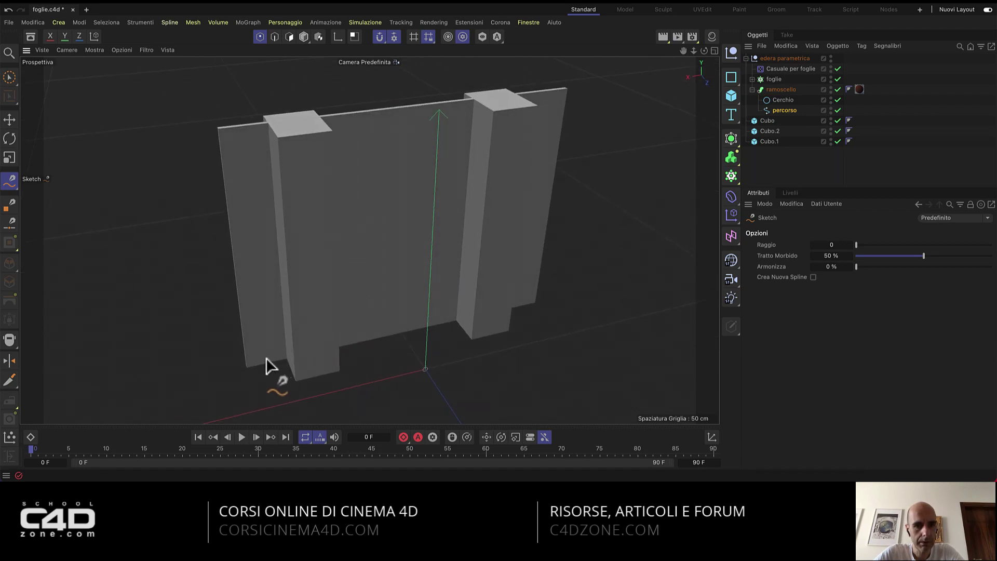
# Sketch four vine strokes rising from the wall's lower left and curving toward the right pillar.
pyautogui.moveTo(266, 358)
pyautogui.mouseDown()
pyautogui.moveTo(350, 274)
pyautogui.moveTo(369, 206)
pyautogui.mouseUp()
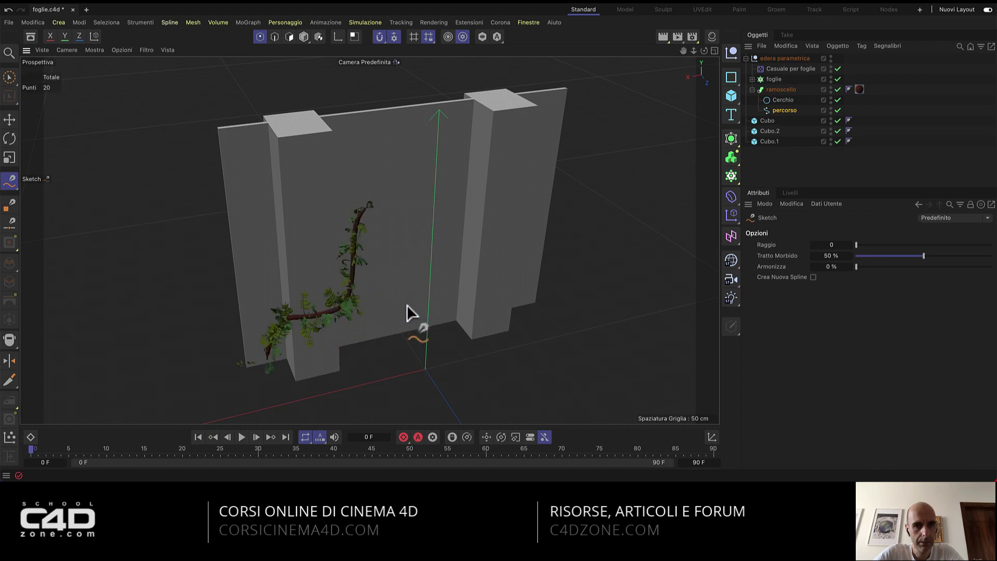
pyautogui.moveTo(265, 358)
pyautogui.mouseDown()
pyautogui.moveTo(349, 185)
pyautogui.moveTo(379, 148)
pyautogui.mouseUp()
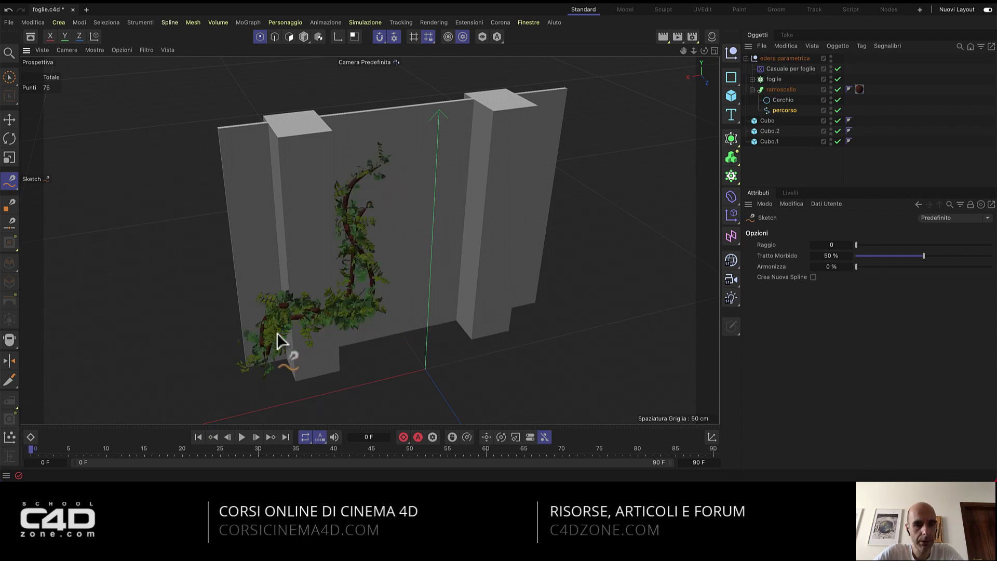
pyautogui.moveTo(268, 360)
pyautogui.mouseDown()
pyautogui.moveTo(353, 214)
pyautogui.moveTo(511, 179)
pyautogui.mouseUp()
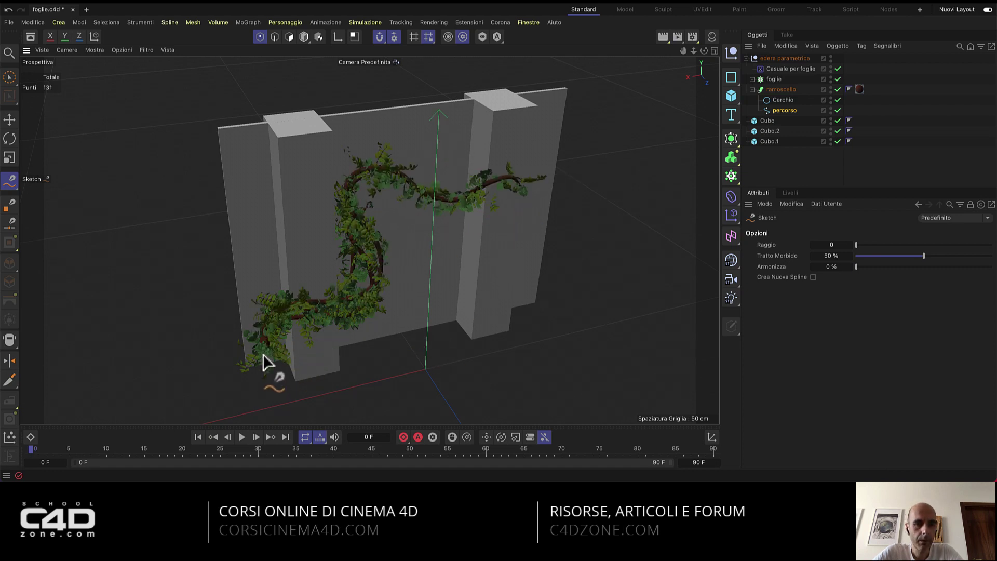
pyautogui.moveTo(262, 354)
pyautogui.mouseDown()
pyautogui.moveTo(297, 307)
pyautogui.moveTo(350, 291)
pyautogui.moveTo(361, 244)
pyautogui.moveTo(473, 247)
pyautogui.moveTo(553, 222)
pyautogui.mouseUp()
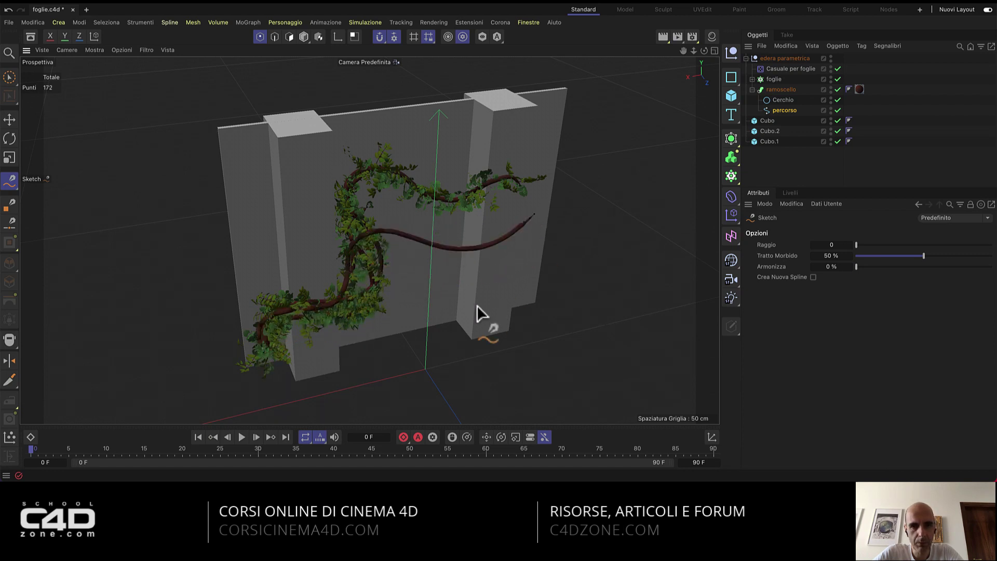
pyautogui.moveTo(482, 276)
pyautogui.keyDown('alt'); pyautogui.mouseDown()
pyautogui.moveTo(483, 301)
pyautogui.moveTo(533, 327)
pyautogui.moveTo(474, 223)
pyautogui.mouseUp(); pyautogui.keyUp('alt')
# Sketch extra branches across the centre, up the left pillar and from the lower centre (267 points).
pyautogui.scroll(5, 537, 231)
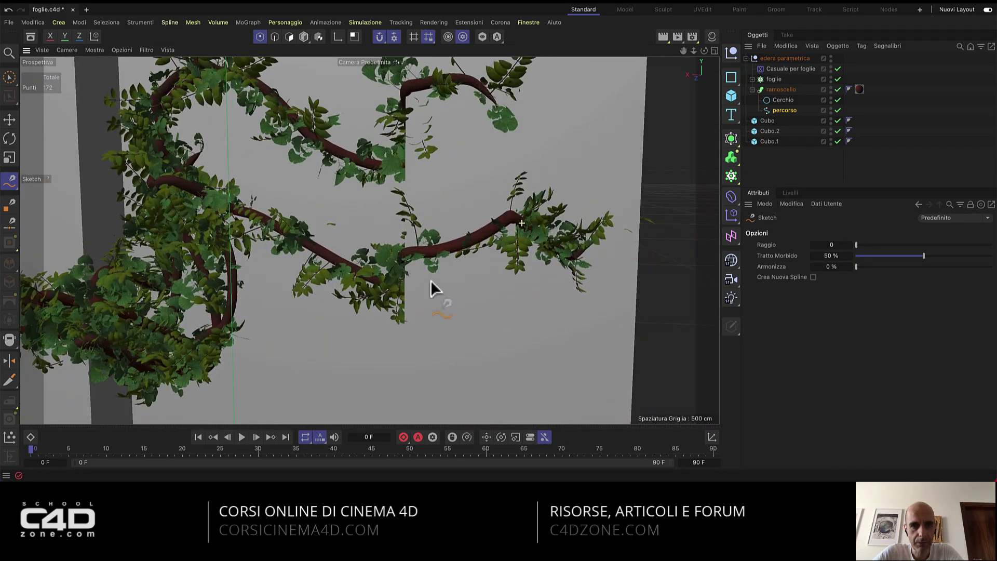
pyautogui.moveTo(431, 279)
pyautogui.keyDown('alt'); pyautogui.mouseDown()
pyautogui.moveTo(463, 240)
pyautogui.moveTo(463, 176)
pyautogui.moveTo(451, 210)
pyautogui.moveTo(435, 194)
pyautogui.mouseUp(); pyautogui.keyUp('alt')
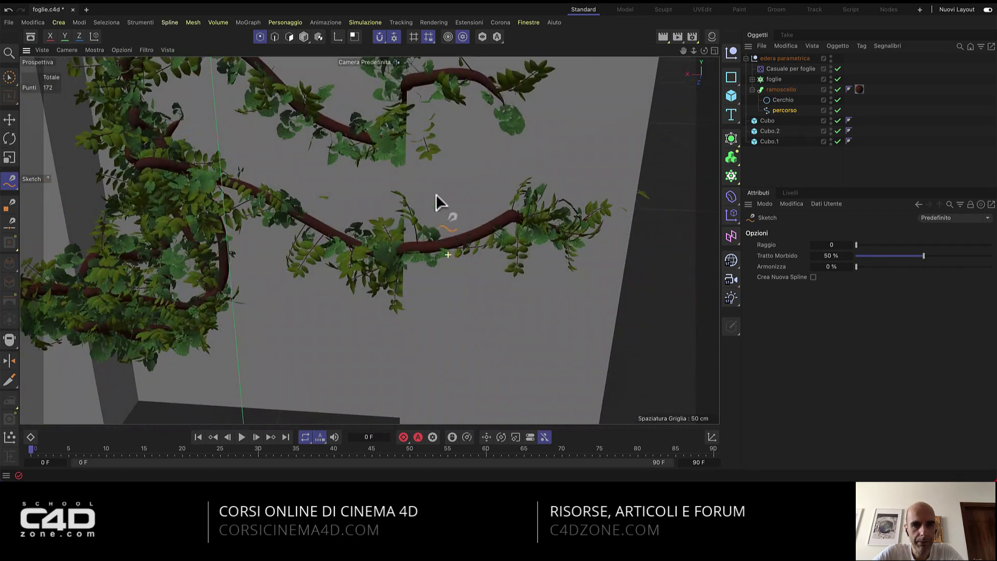
pyautogui.moveTo(418, 399)
pyautogui.mouseDown()
pyautogui.moveTo(455, 243)
pyautogui.moveTo(486, 162)
pyautogui.mouseUp()
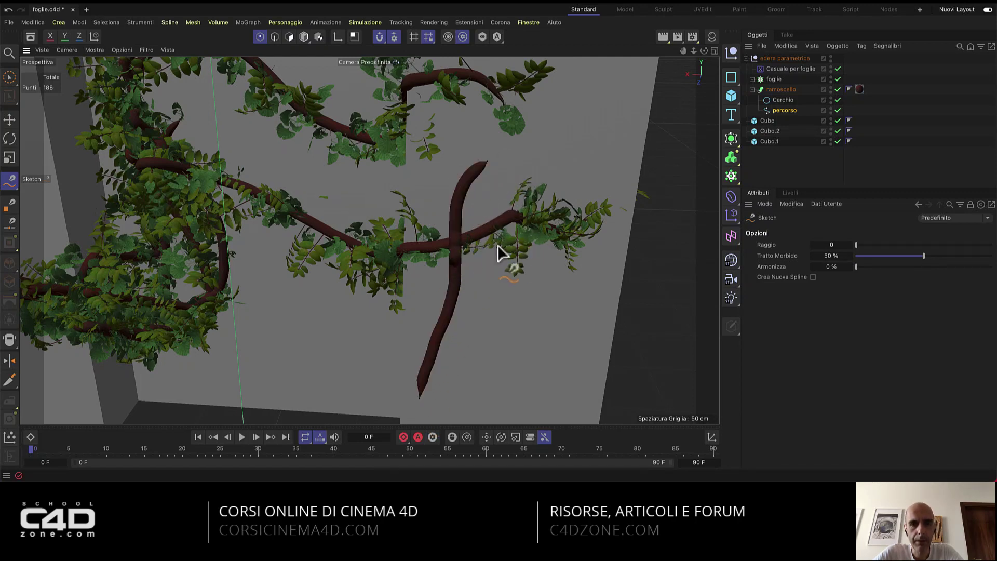
pyautogui.keyDown('alt'); pyautogui.moveTo(497, 244); pyautogui.dragTo(516, 244); pyautogui.keyUp('alt')
pyautogui.moveTo(497, 285)
pyautogui.keyDown('alt'); pyautogui.mouseDown()
pyautogui.moveTo(484, 270)
pyautogui.moveTo(581, 309)
pyautogui.moveTo(580, 292)
pyautogui.moveTo(515, 258)
pyautogui.moveTo(460, 266)
pyautogui.moveTo(385, 307)
pyautogui.moveTo(509, 191)
pyautogui.mouseUp(); pyautogui.keyUp('alt')
pyautogui.moveTo(703, 51); pyautogui.dragTo(456, 150)
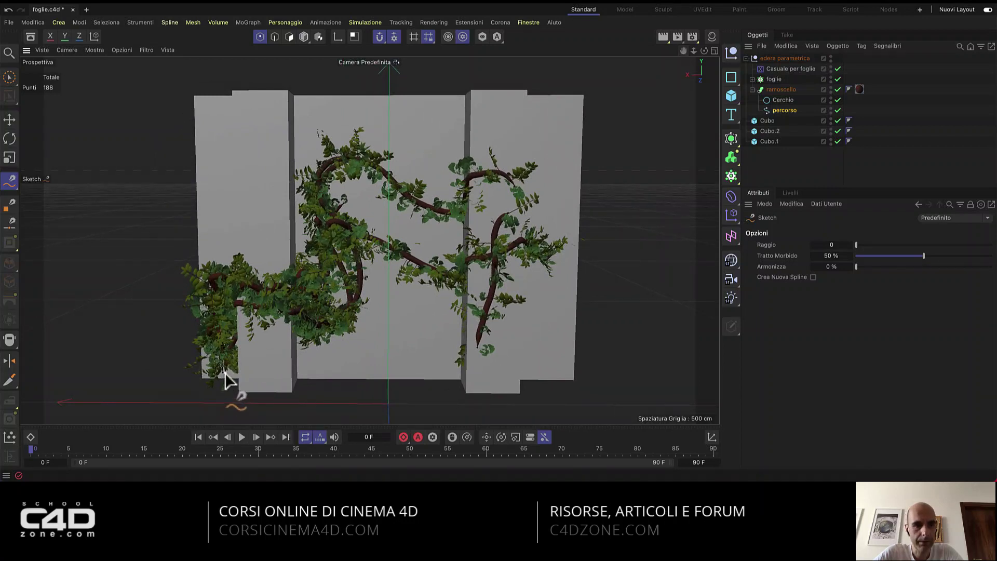
pyautogui.moveTo(225, 373)
pyautogui.mouseDown()
pyautogui.moveTo(342, 123)
pyautogui.moveTo(272, 121)
pyautogui.moveTo(223, 151)
pyautogui.moveTo(261, 226)
pyautogui.mouseUp()
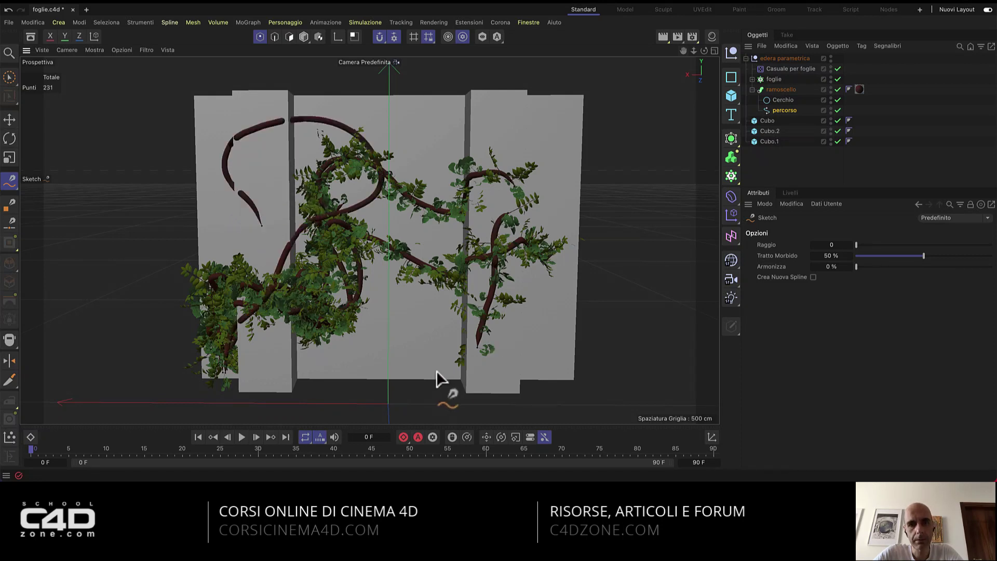
pyautogui.moveTo(437, 363)
pyautogui.mouseDown()
pyautogui.moveTo(540, 297)
pyautogui.moveTo(551, 167)
pyautogui.moveTo(490, 136)
pyautogui.moveTo(461, 167)
pyautogui.moveTo(418, 259)
pyautogui.moveTo(409, 326)
pyautogui.mouseUp()
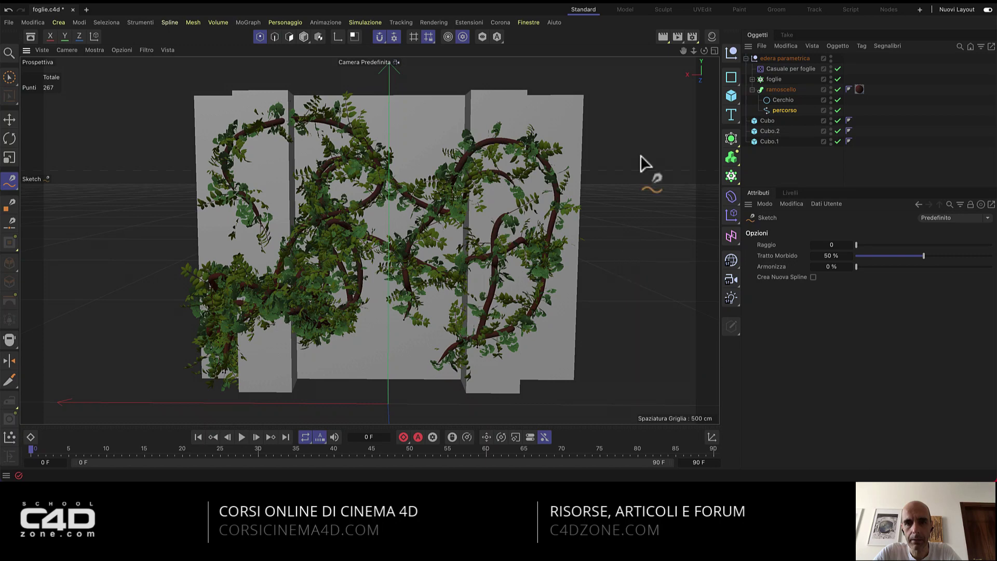
# Sketch a vine wrapping up the pillar's side, bringing percorso to 290 points.
pyautogui.moveTo(704, 50); pyautogui.dragTo(623, 58)
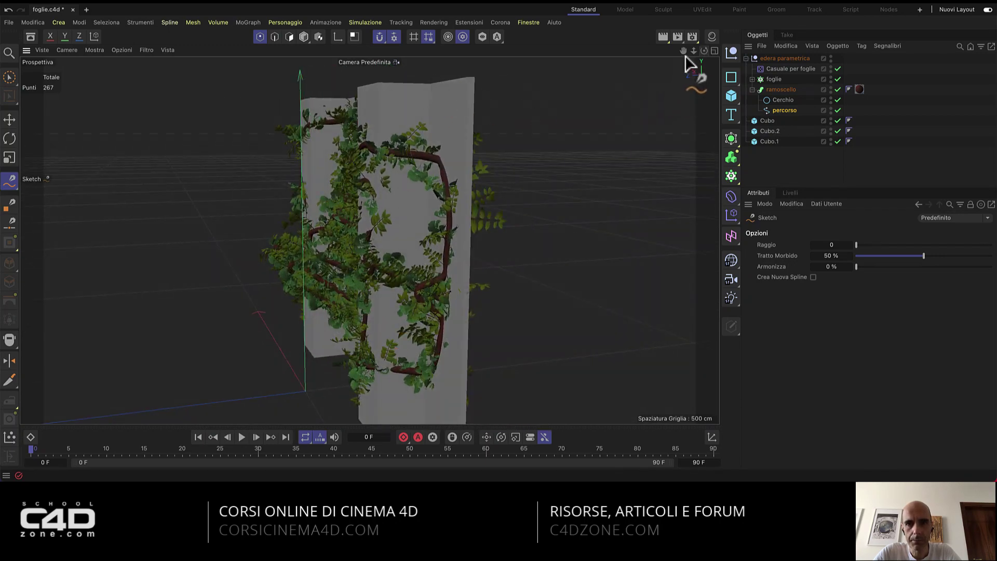
pyautogui.moveTo(703, 50); pyautogui.dragTo(701, 77)
pyautogui.moveTo(369, 381)
pyautogui.mouseDown()
pyautogui.moveTo(442, 294)
pyautogui.moveTo(410, 232)
pyautogui.moveTo(422, 152)
pyautogui.moveTo(459, 84)
pyautogui.mouseUp()
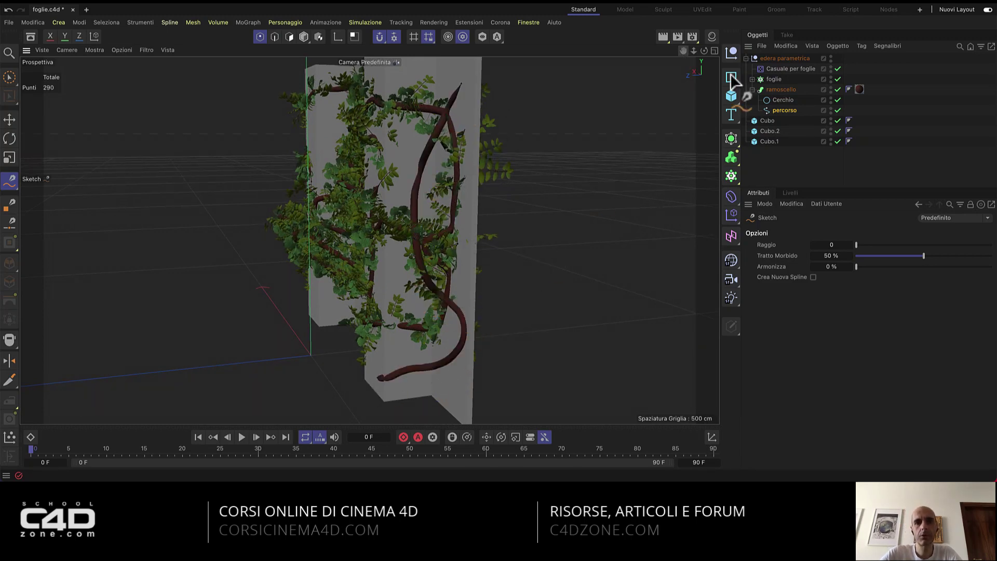
pyautogui.moveTo(704, 50)
pyautogui.mouseDown()
pyautogui.moveTo(691, 73)
pyautogui.moveTo(711, 62)
pyautogui.moveTo(690, 59)
pyautogui.moveTo(705, 51)
pyautogui.mouseUp()
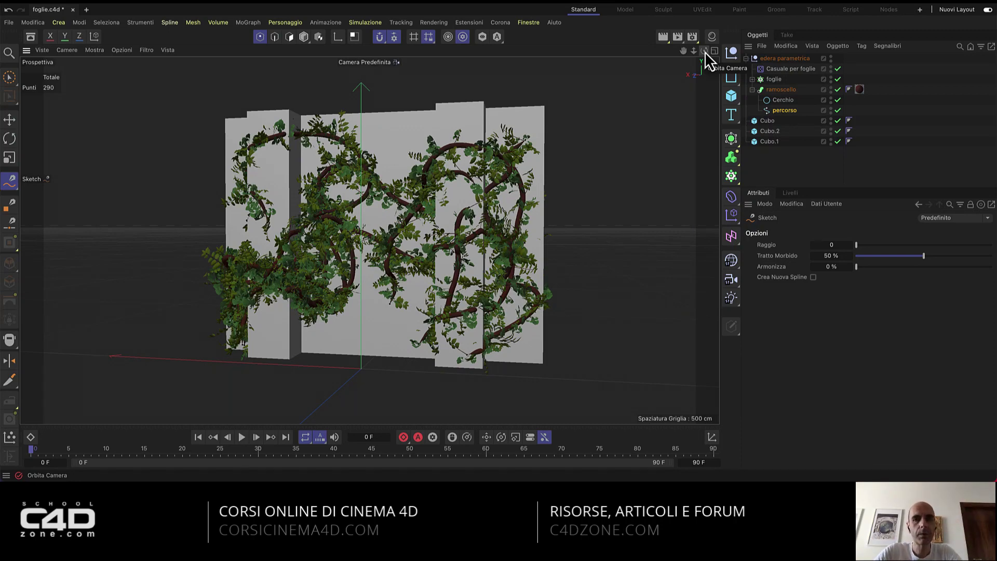
pyautogui.moveTo(705, 51); pyautogui.dragTo(631, 148)
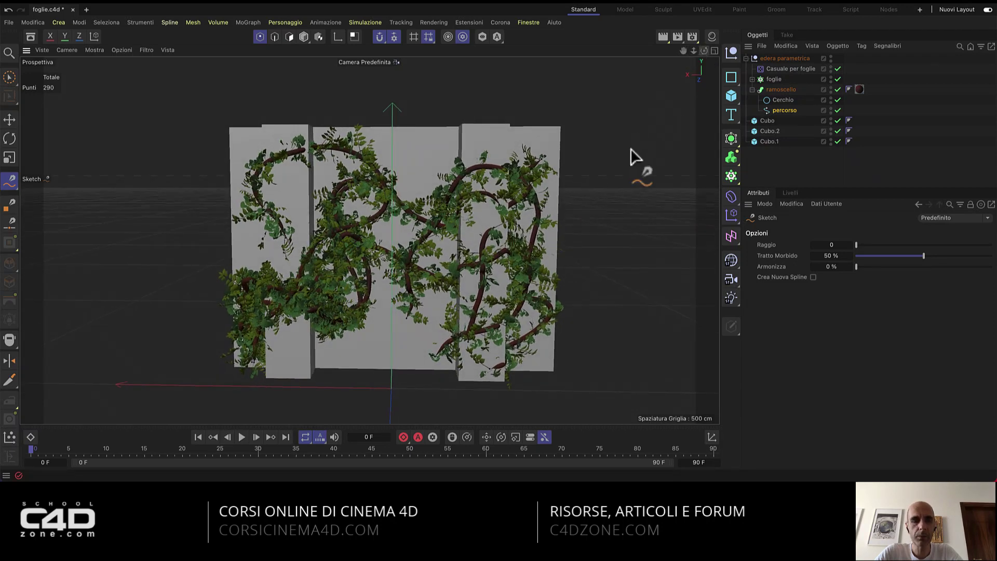